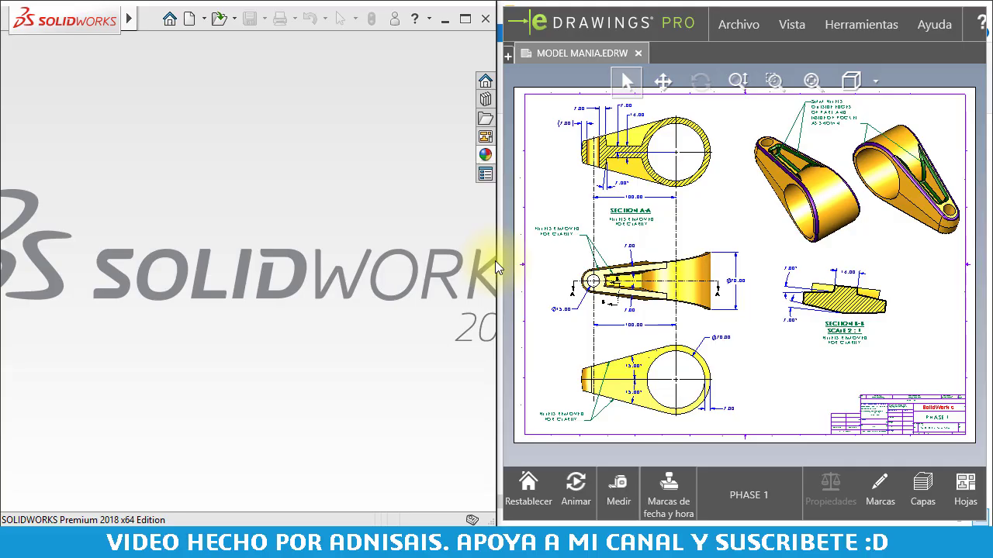
- Jump to Drawing View1 from the list of sheet views in eDrawings
click(853, 206)
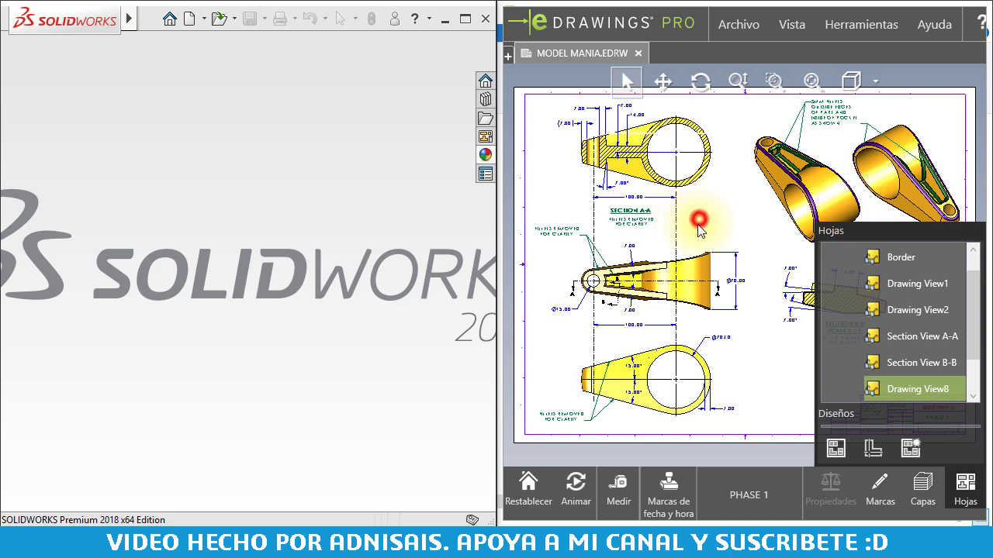
click(698, 223)
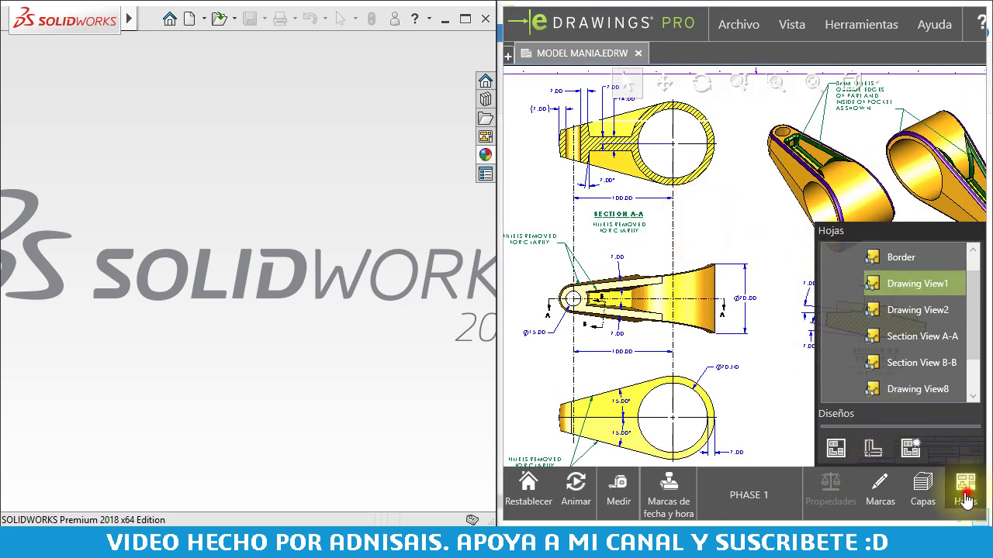
click(965, 496)
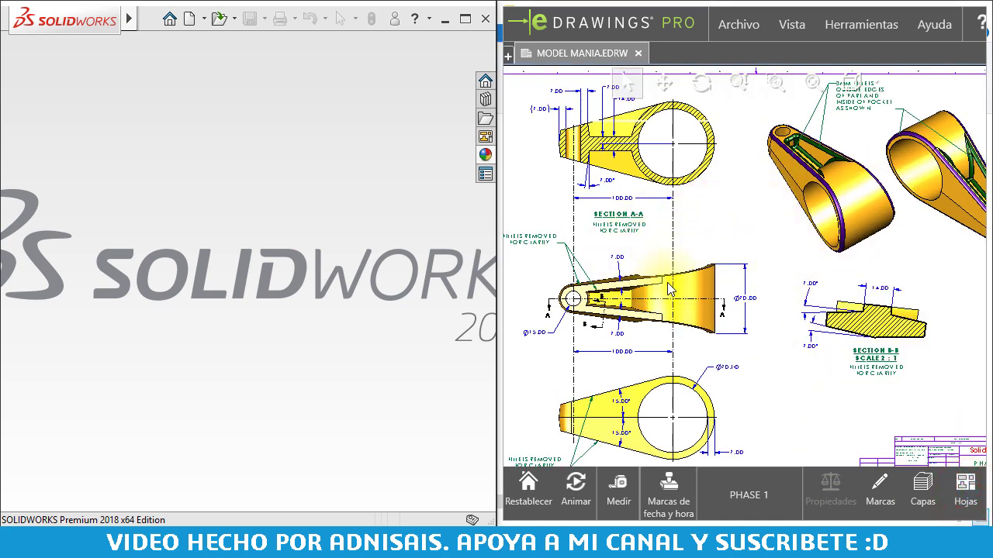
- Pan and zoom across the fork view and Section B-B to read its profile and angles
scroll(662, 328, up, 2)
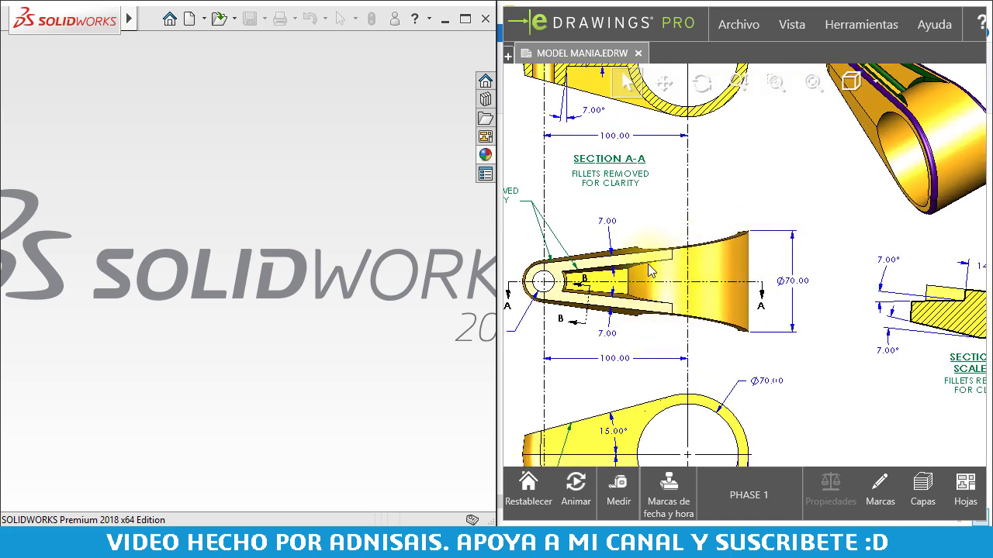
scroll(811, 244, up, 2)
scroll(907, 249, down, 1)
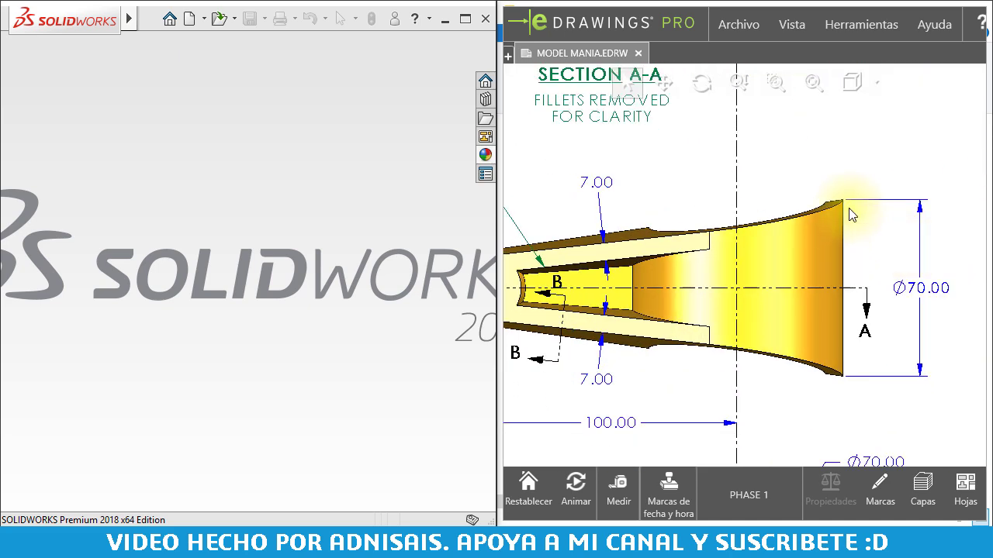
middle_drag(655, 291, 742, 284)
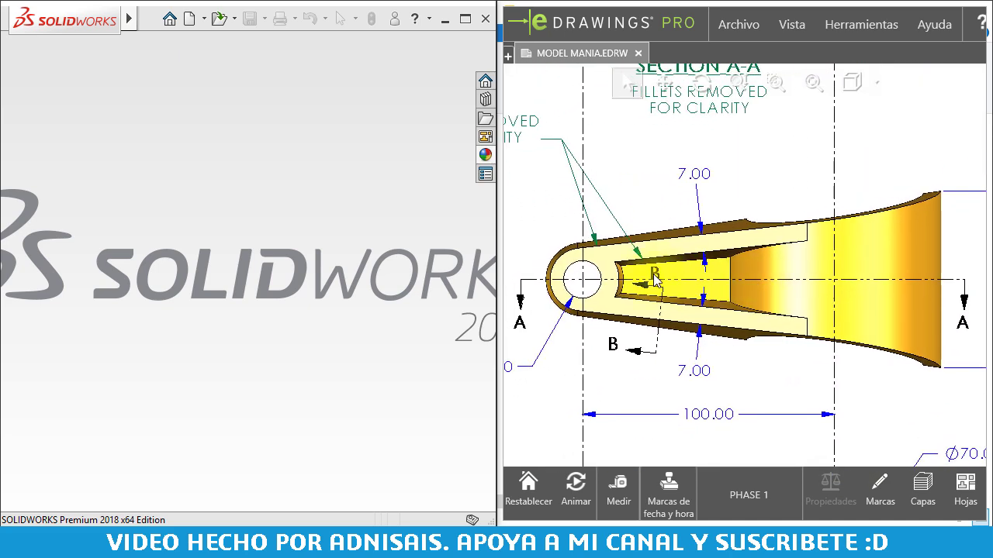
mouse_move(664, 242)
middle_down()
mouse_move(685, 224)
mouse_move(636, 206)
middle_up()
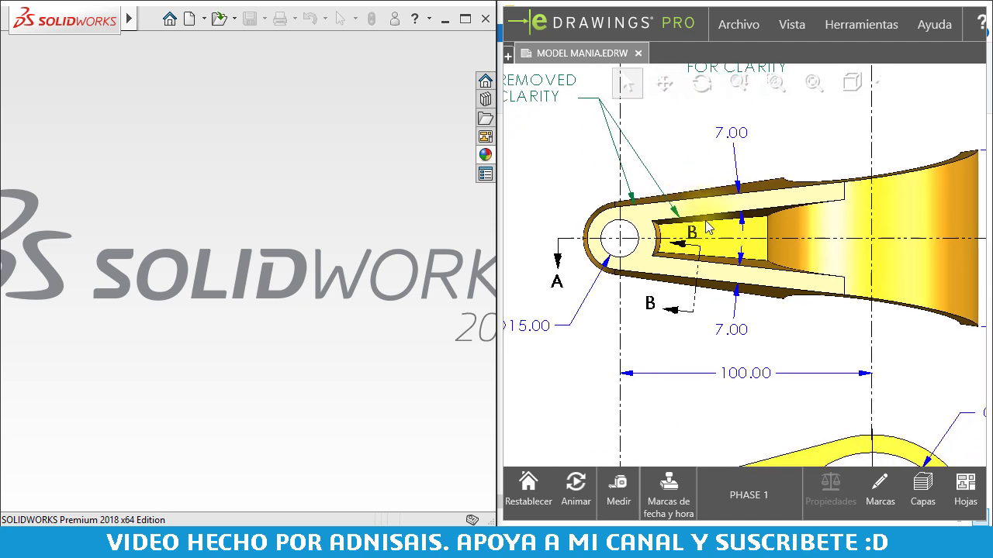
middle_drag(899, 450, 842, 284)
middle_drag(895, 362, 938, 258)
scroll(776, 300, up, 3)
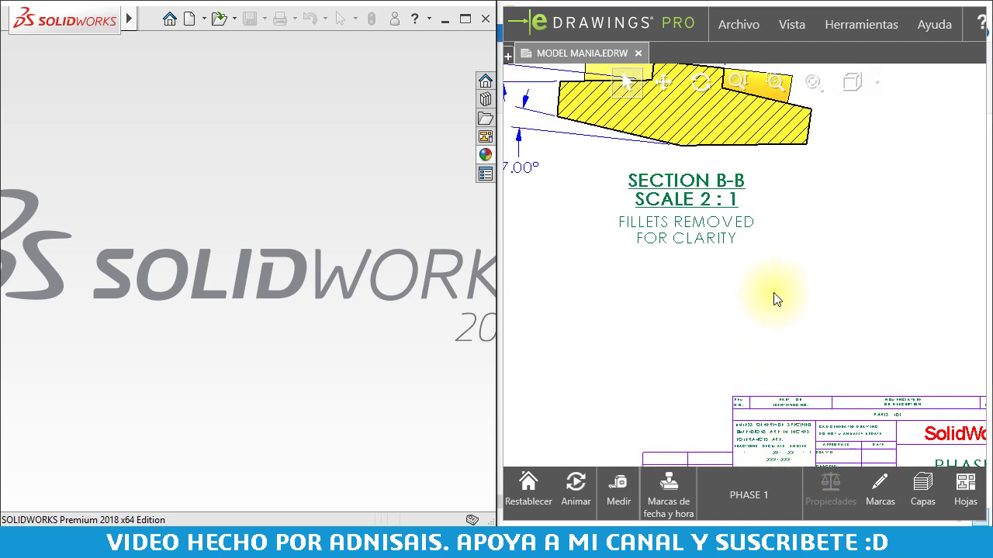
middle_drag(776, 299, 842, 416)
middle_drag(532, 248, 597, 306)
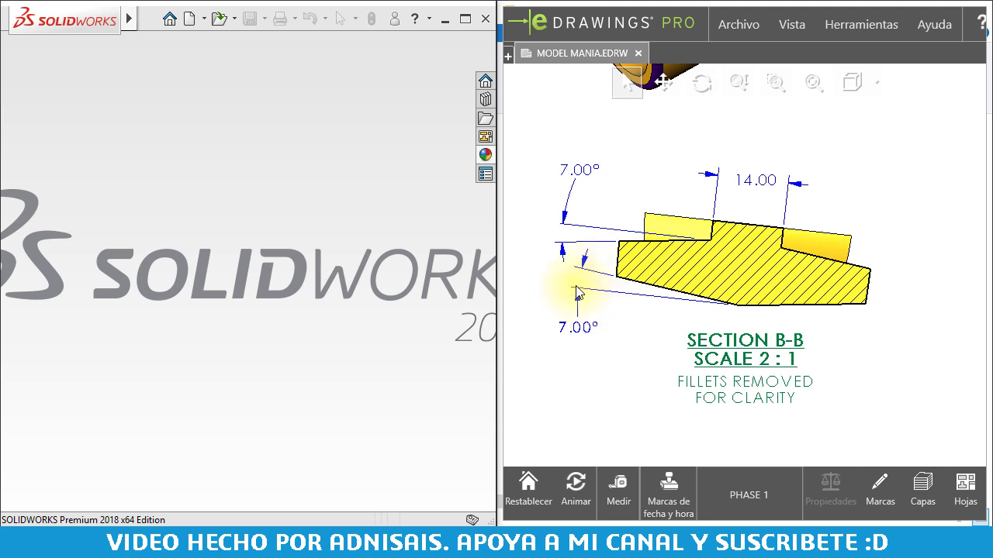
mouse_move(590, 264)
middle_down()
mouse_move(753, 284)
mouse_move(638, 266)
mouse_move(793, 260)
middle_up()
scroll(719, 271, up, 2)
scroll(792, 267, down, 1)
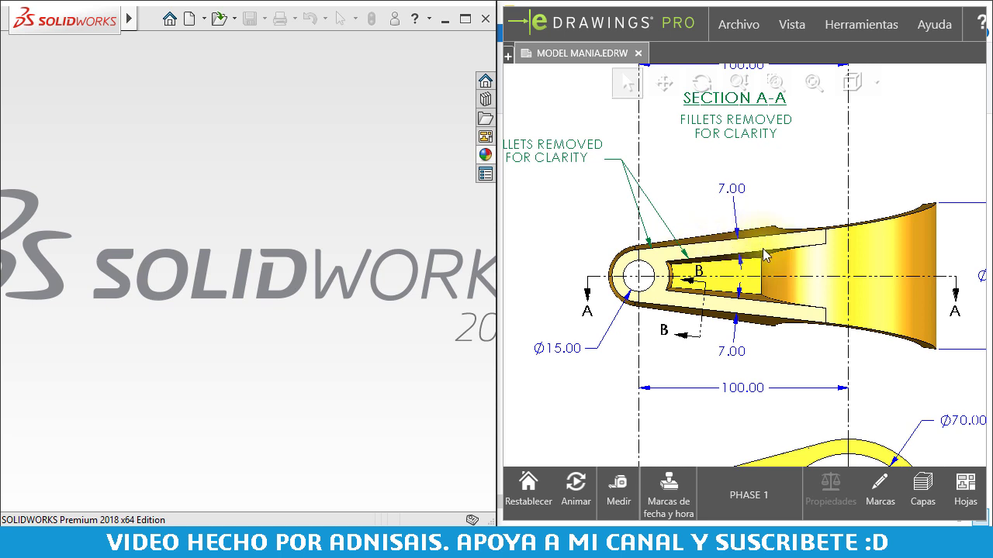
- Inspect the 15.00° view, Section A-A and the isometric views up close
middle_drag(727, 280, 712, 241)
scroll(714, 240, down, 4)
scroll(697, 258, down, 1)
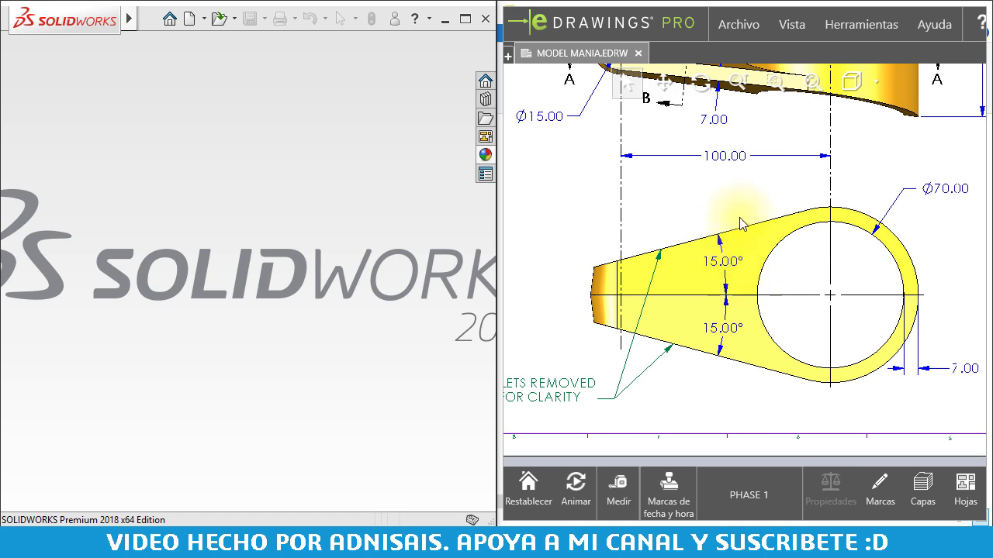
scroll(740, 224, up, 4)
mouse_move(776, 188)
middle_down()
mouse_move(725, 200)
mouse_move(740, 202)
middle_up()
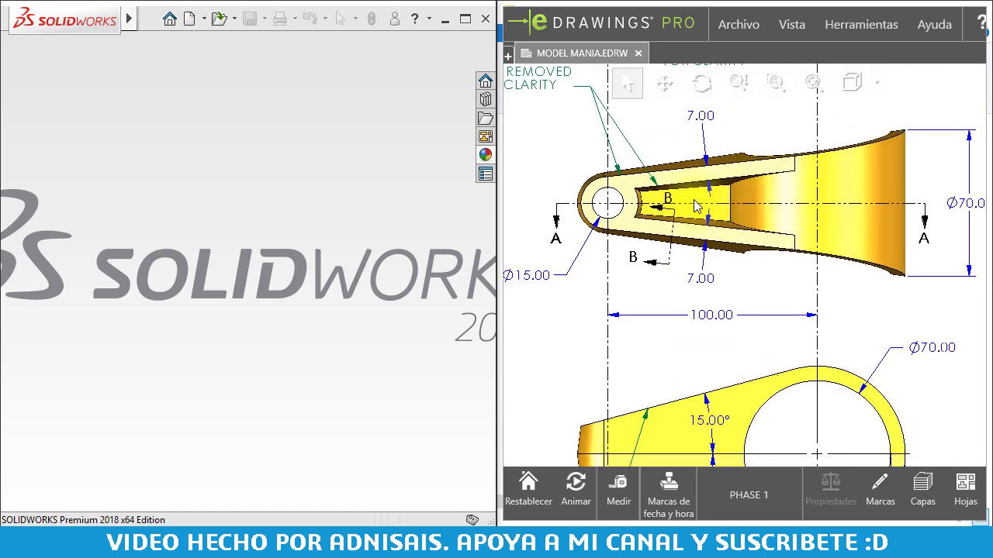
scroll(761, 196, up, 1)
scroll(762, 197, up, 2)
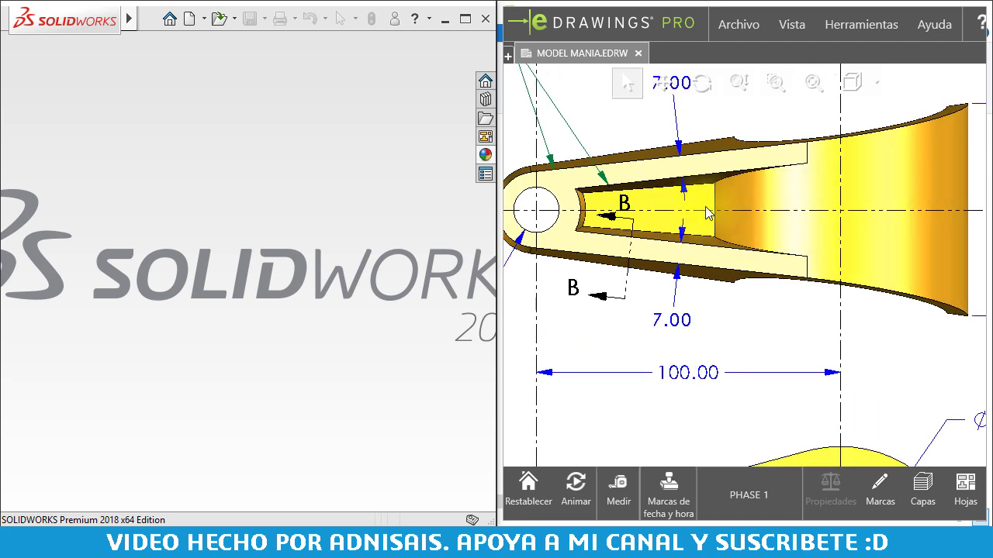
scroll(757, 210, down, 2)
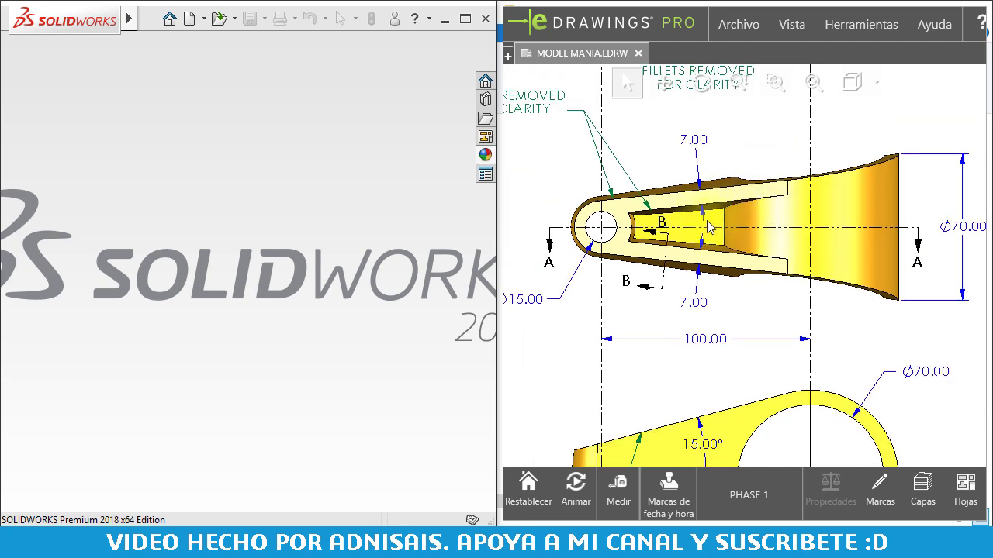
scroll(770, 235, down, 2)
scroll(756, 318, down, 1)
scroll(744, 310, down, 1)
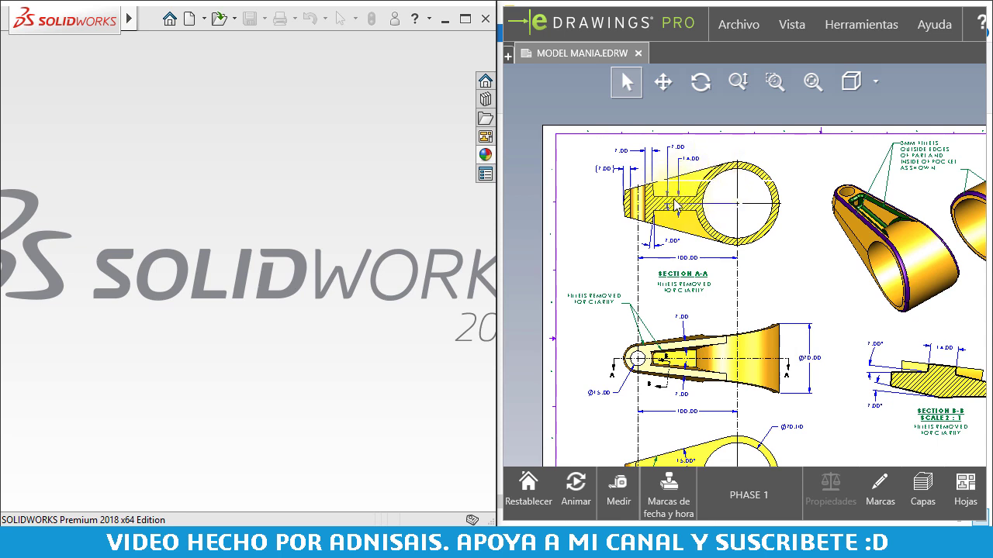
scroll(674, 204, up, 1)
scroll(694, 221, up, 1)
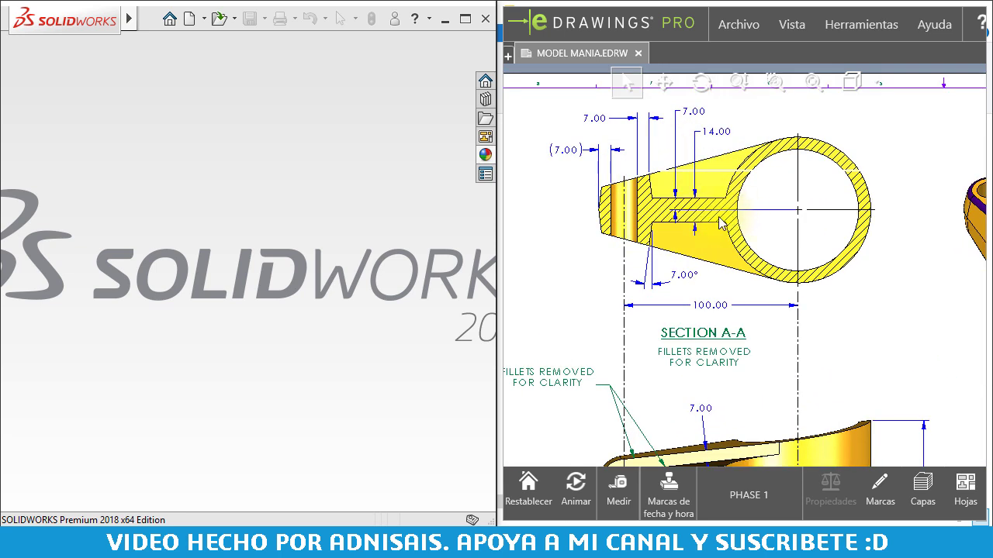
scroll(751, 219, down, 1)
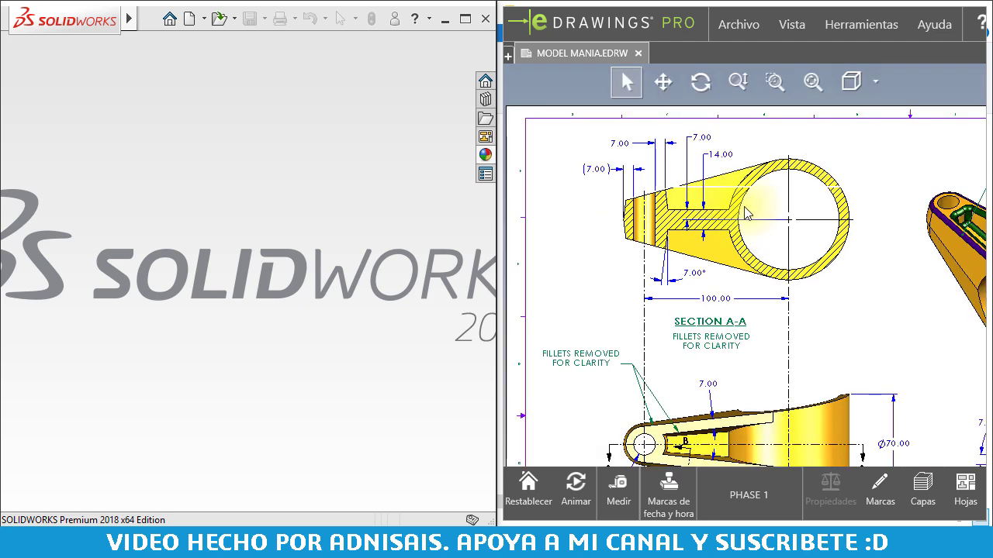
scroll(798, 245, down, 1)
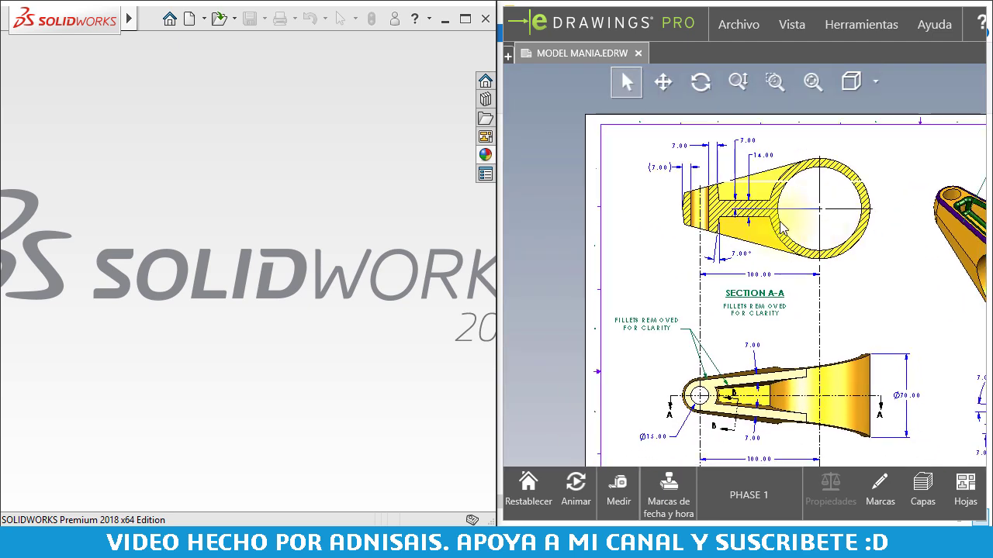
scroll(810, 260, down, 1)
middle_drag(815, 265, 787, 248)
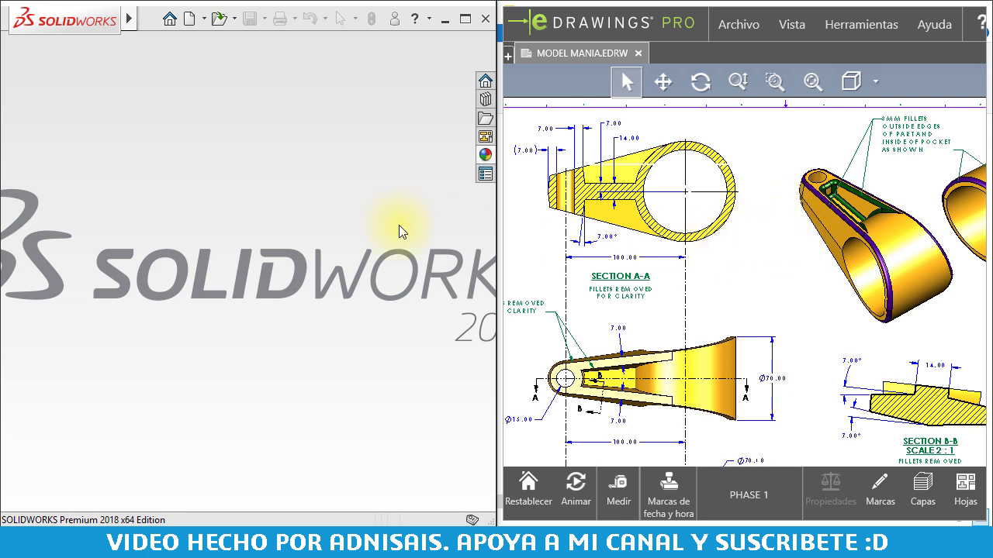
middle_drag(702, 241, 726, 225)
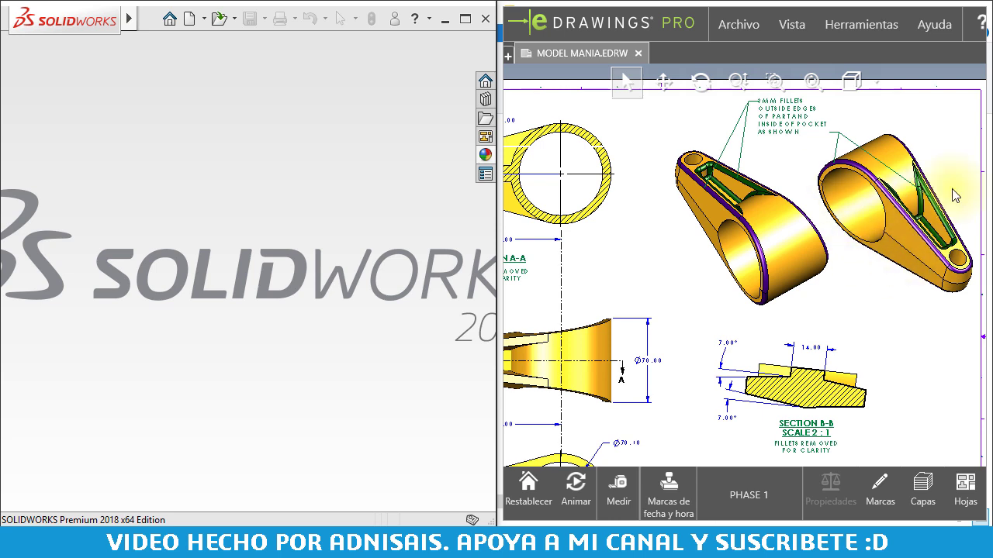
- Create a new SOLIDWORKS part document (Pieza)
click(175, 191)
click(189, 18)
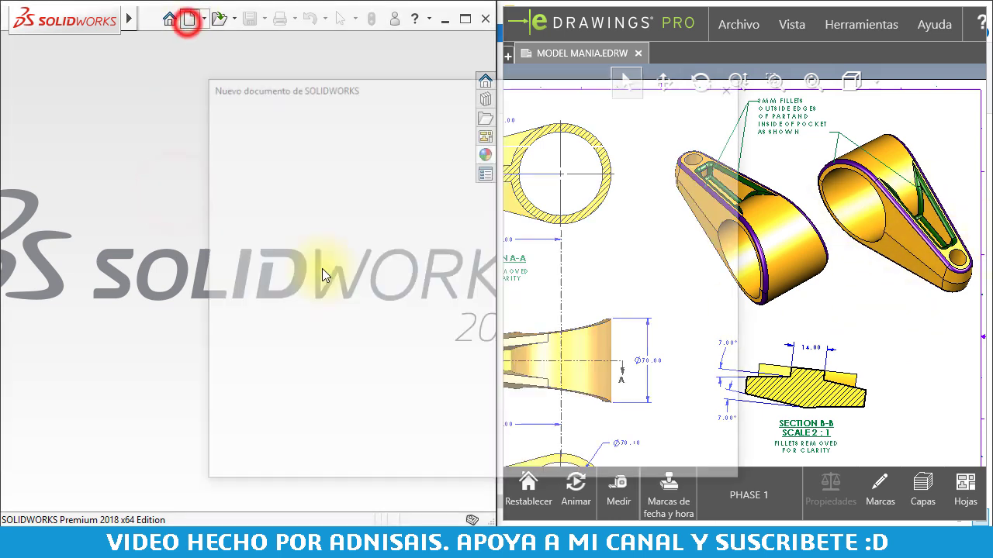
click(535, 452)
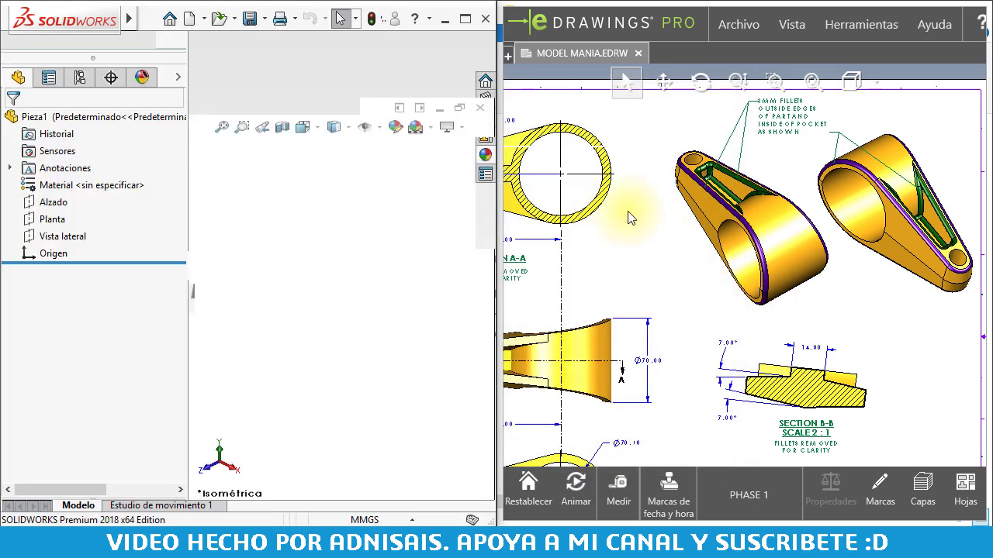
- Start a sketch on the Planta plane
mouse_move(631, 214)
middle_down()
mouse_move(708, 218)
mouse_move(813, 328)
middle_up()
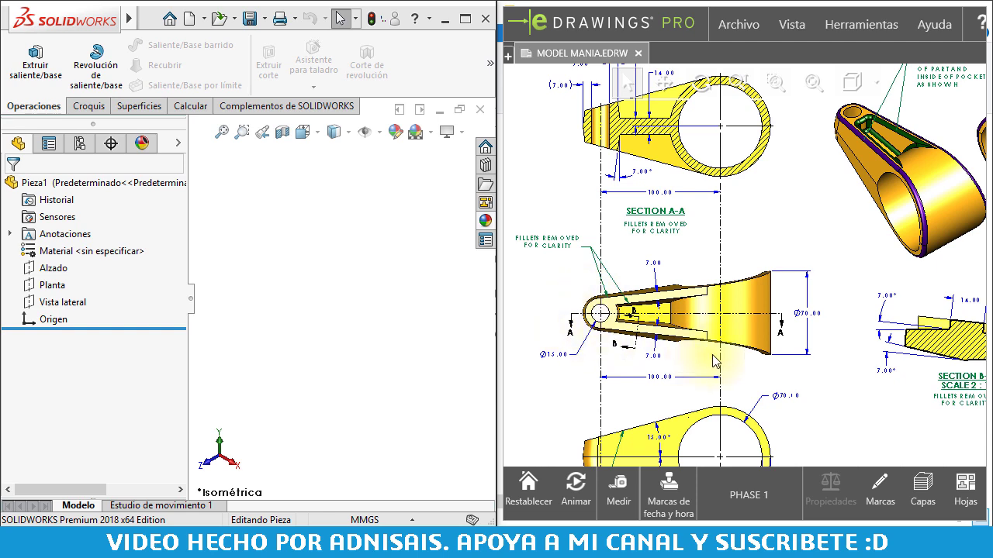
middle_drag(772, 316, 800, 322)
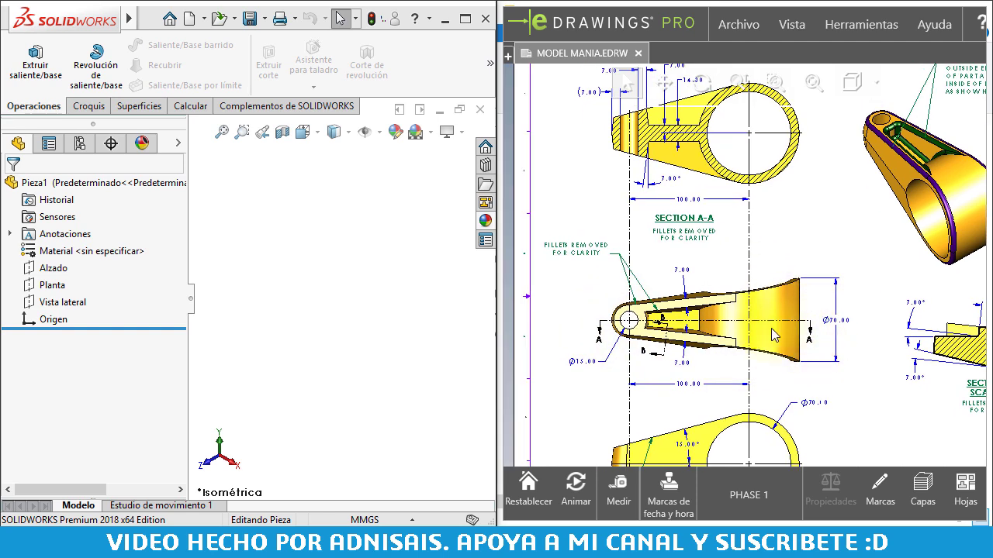
click(48, 287)
click(93, 264)
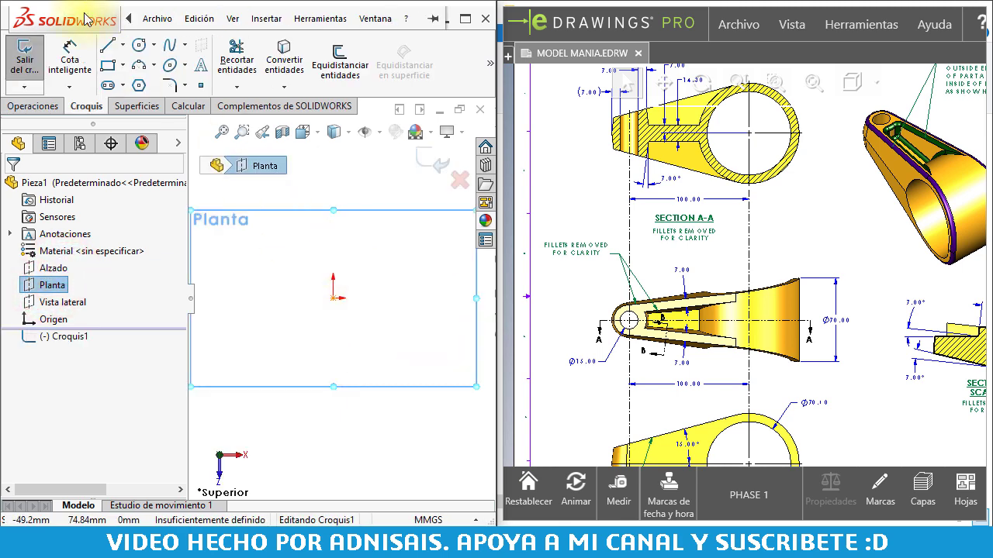
- Draw a horizontal construction line from the origin and a vertical one crossing it
click(123, 45)
click(151, 84)
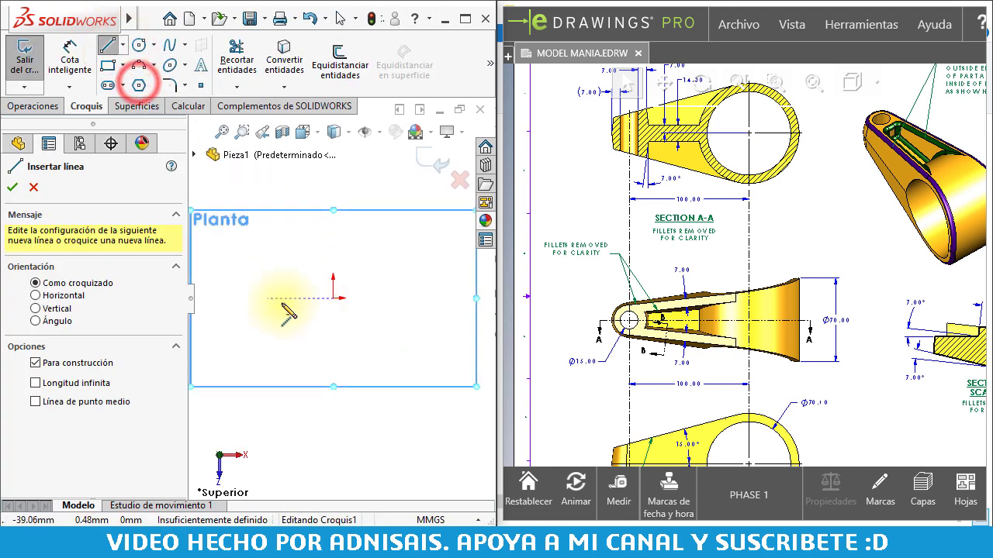
click(276, 299)
click(469, 298)
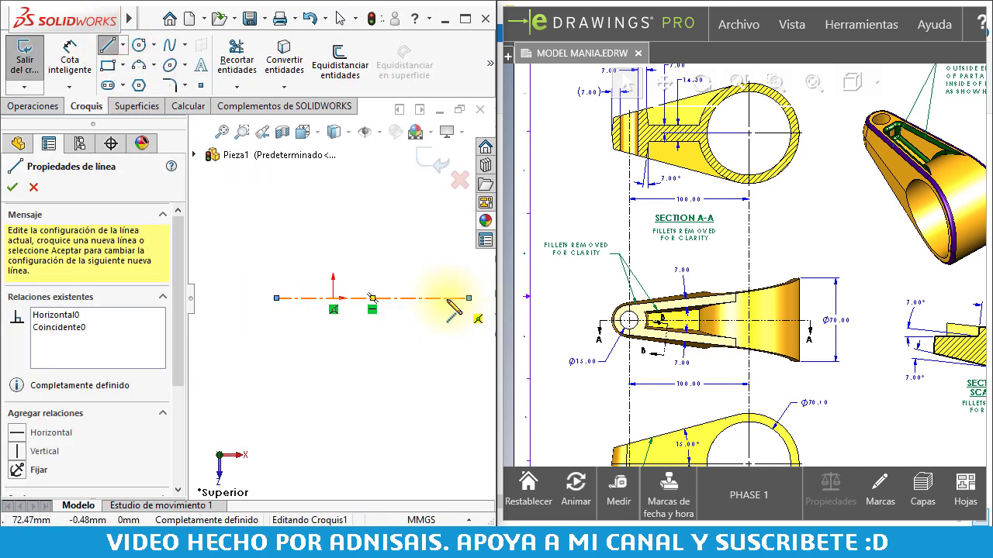
click(414, 298)
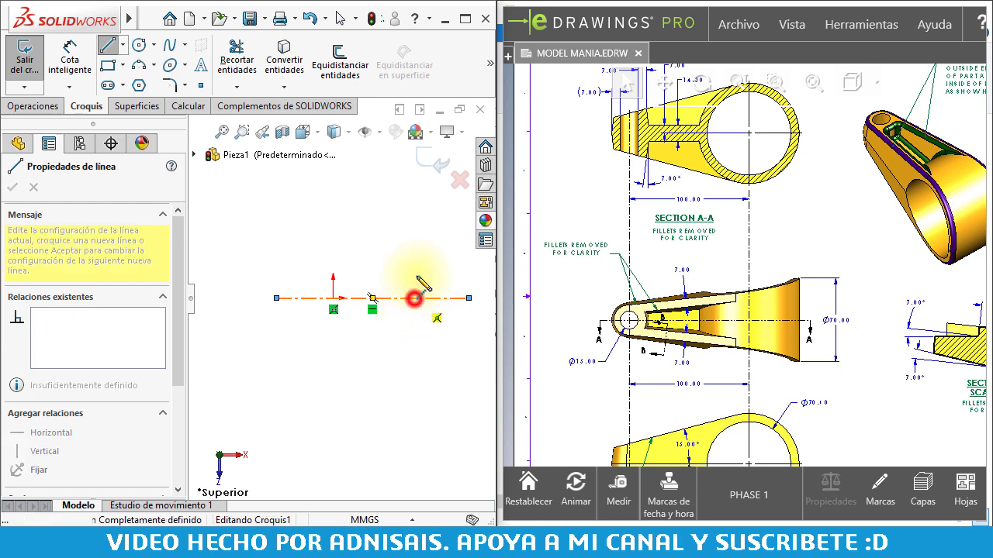
click(414, 238)
key(Escape)
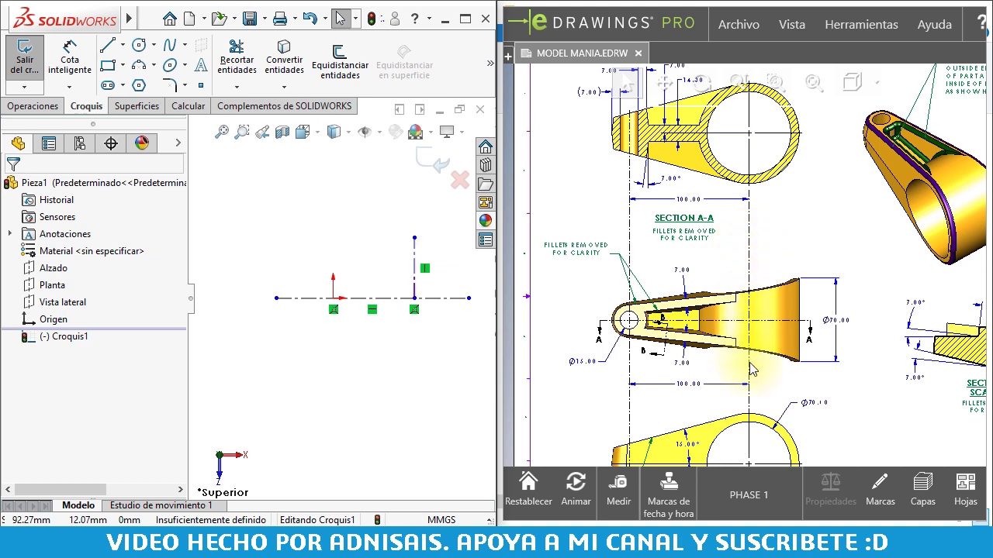
- Sketch half the arm: vertical right edge, sloped top edge and tangent arc down to the centreline
mouse_move(751, 350)
middle_down()
mouse_move(746, 303)
mouse_move(721, 279)
middle_up()
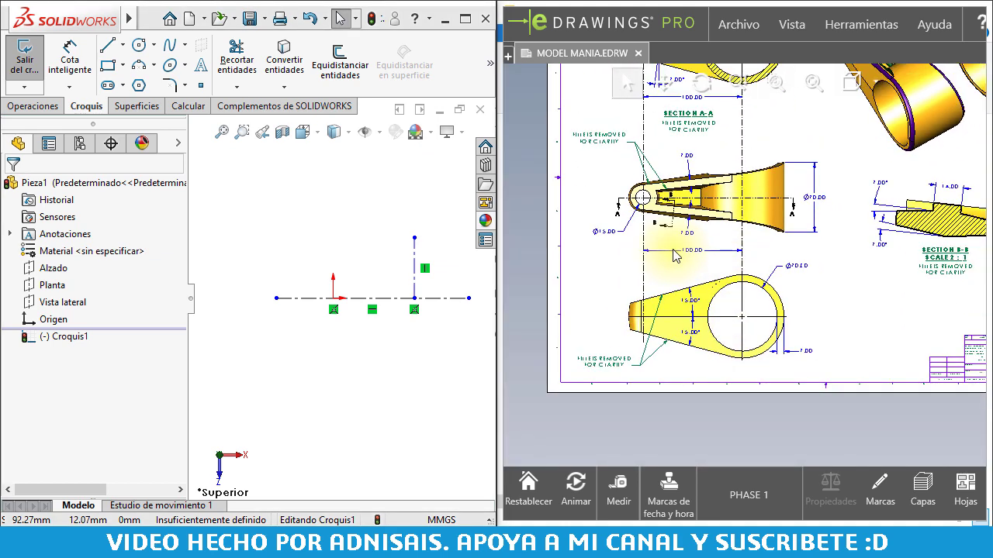
scroll(682, 264, up, 1)
scroll(698, 262, down, 1)
scroll(705, 261, down, 2)
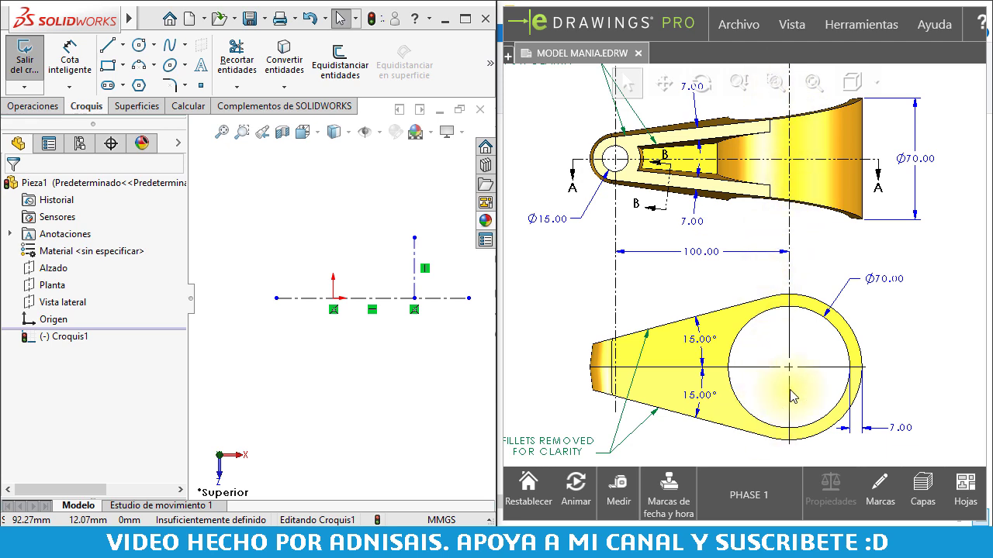
middle_drag(779, 362, 805, 412)
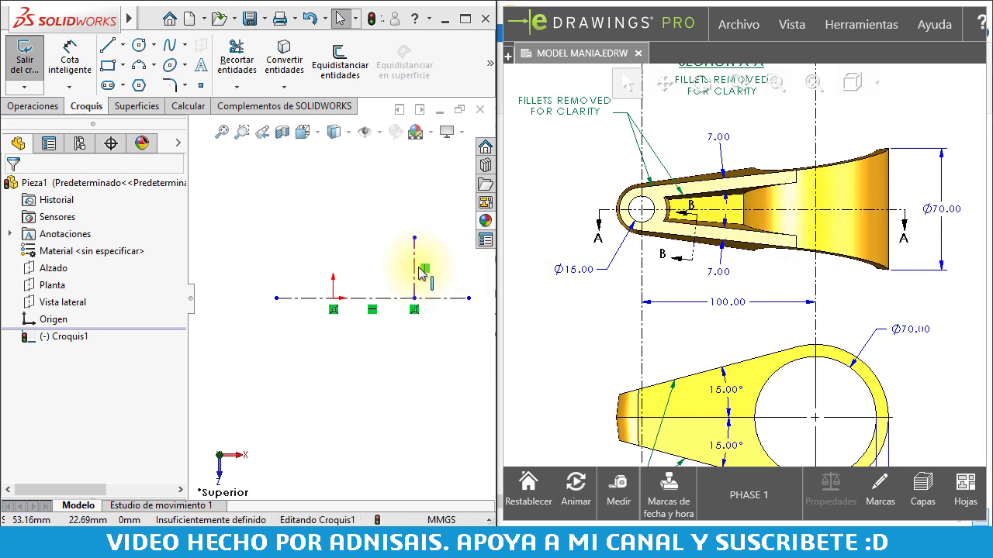
middle_drag(722, 225, 696, 259)
click(274, 213)
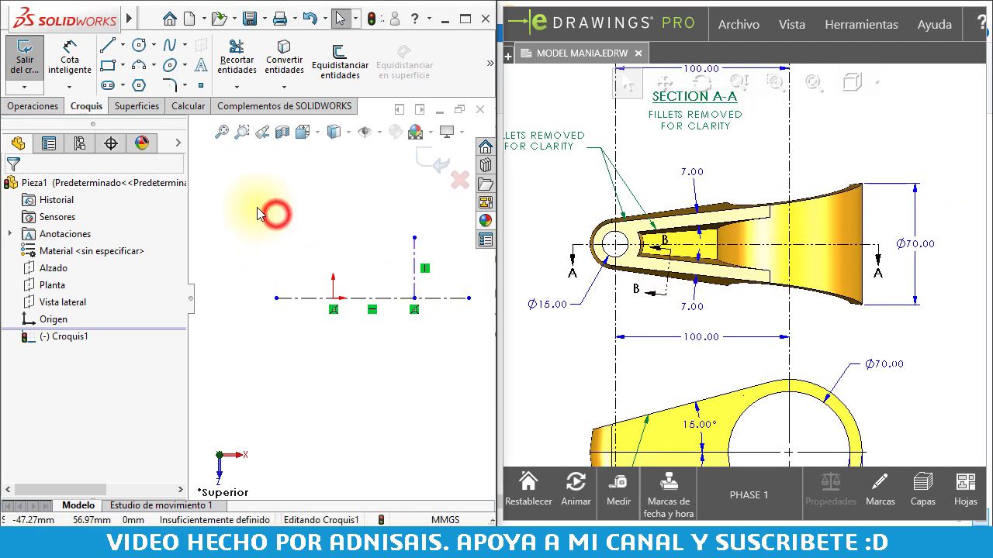
click(107, 48)
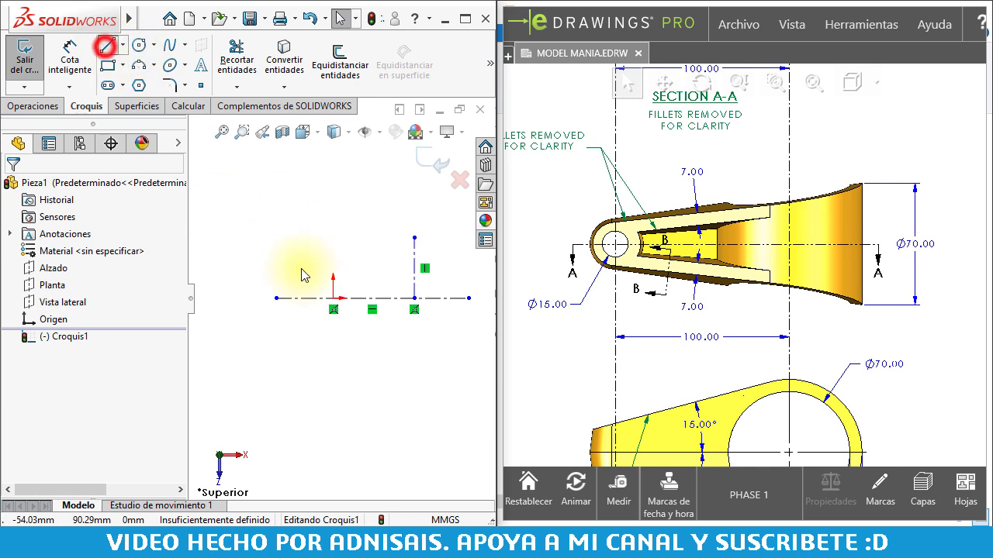
click(299, 298)
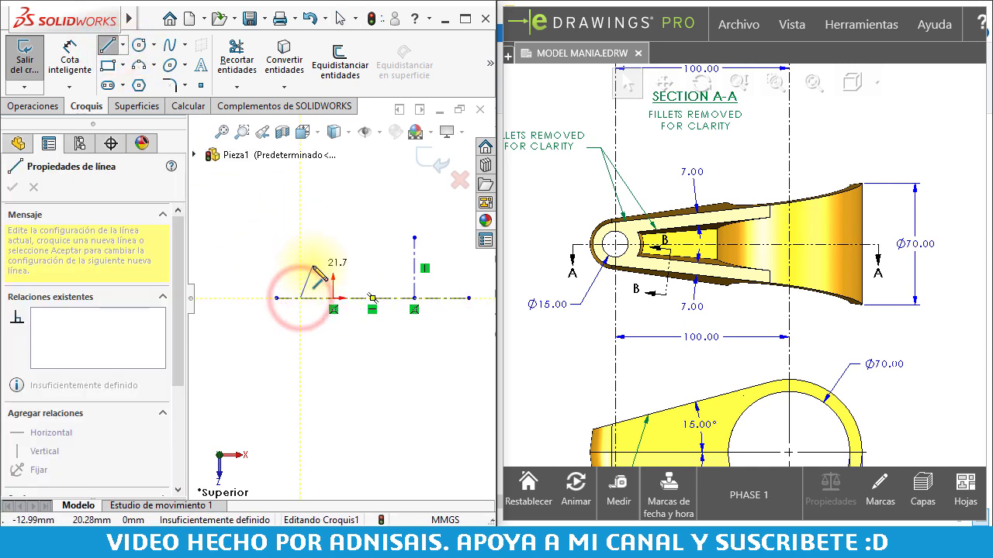
key(Escape)
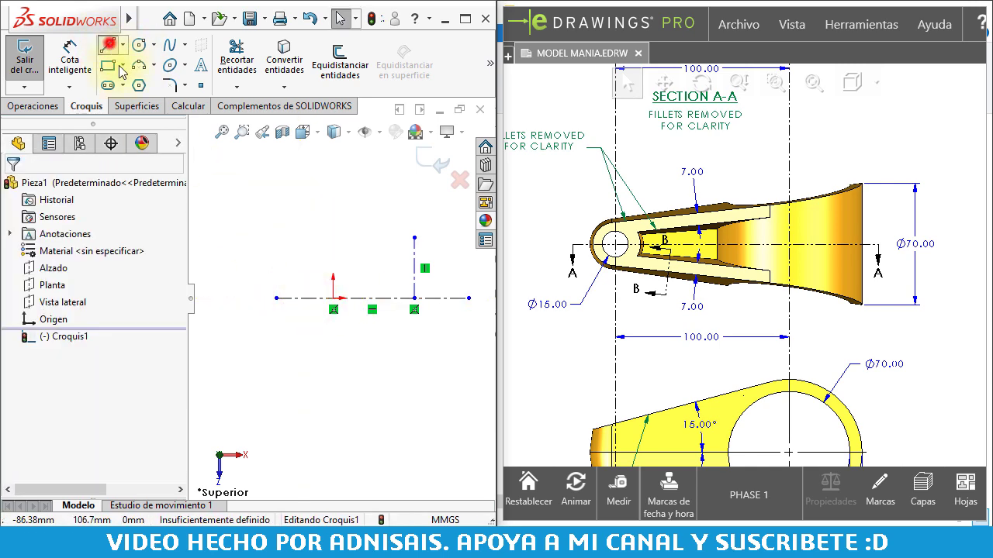
click(420, 301)
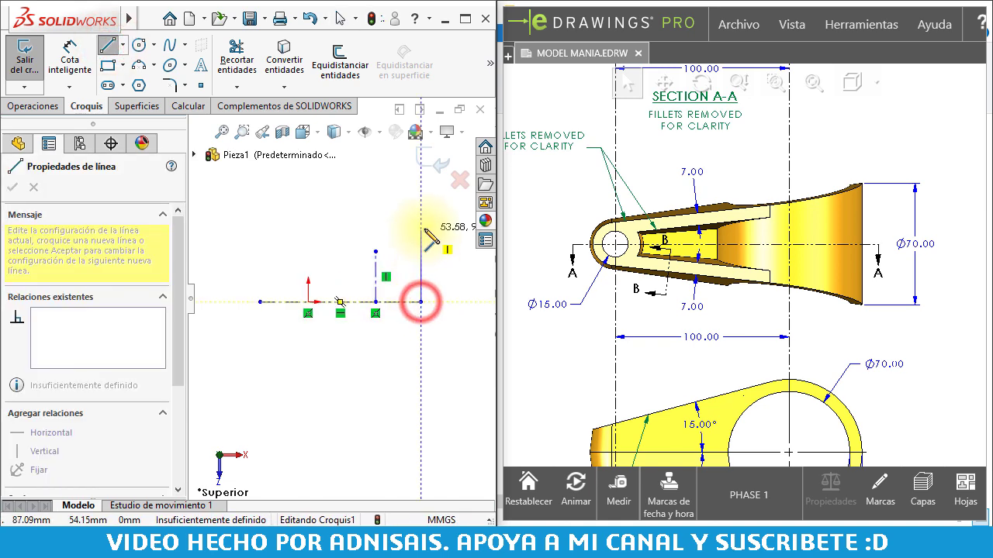
click(422, 250)
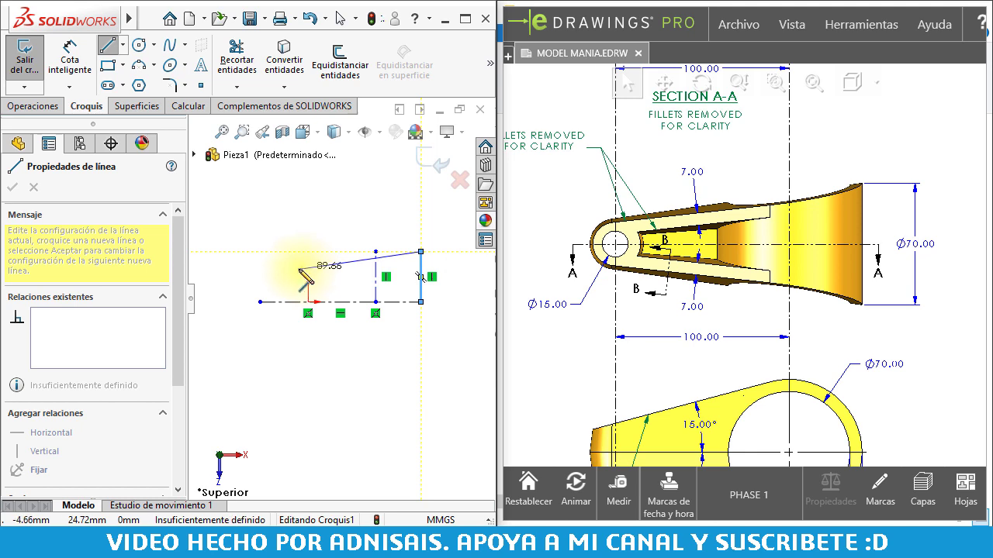
click(299, 268)
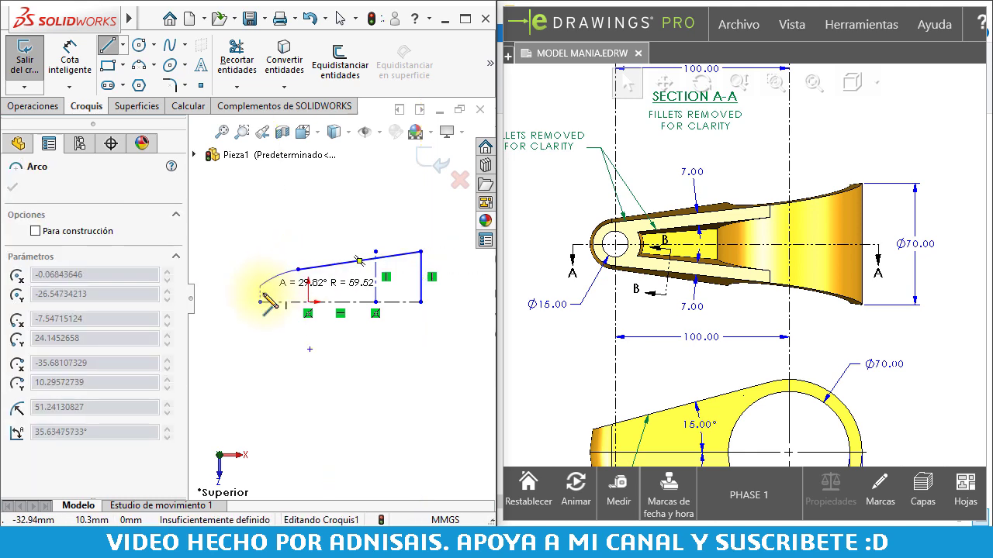
click(269, 303)
key(Escape)
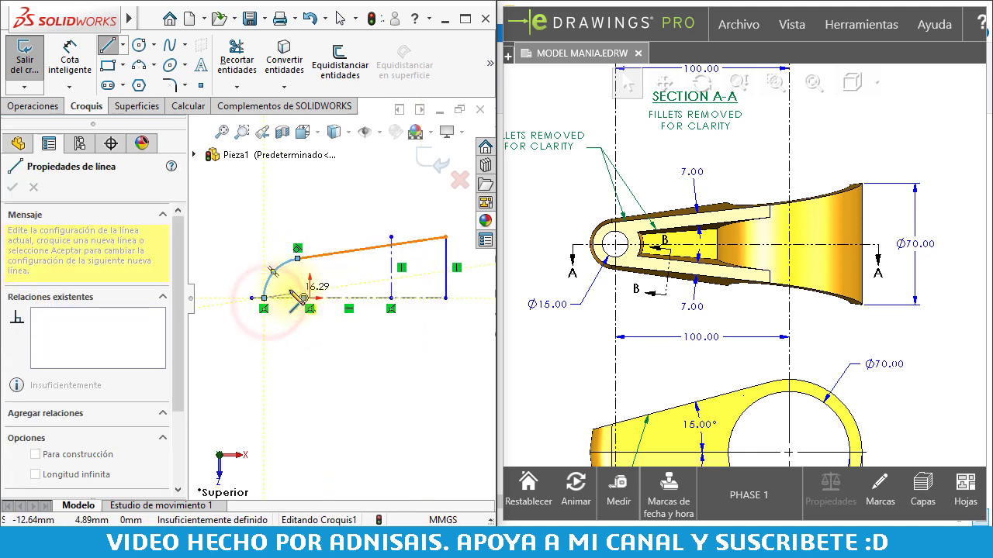
- Make the arc's end point coincident with the origin
scroll(299, 303, up, 3)
click(298, 299)
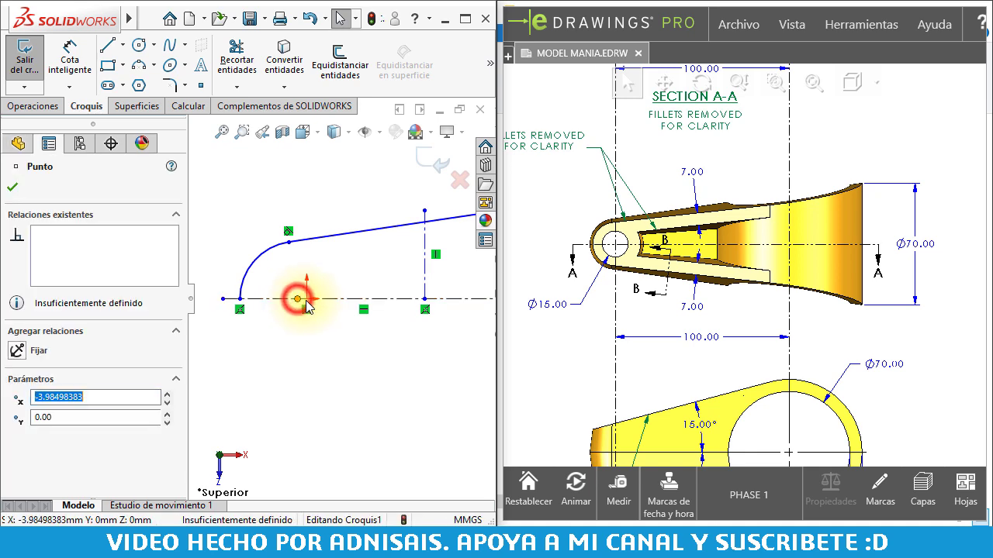
ctrl+click(307, 299)
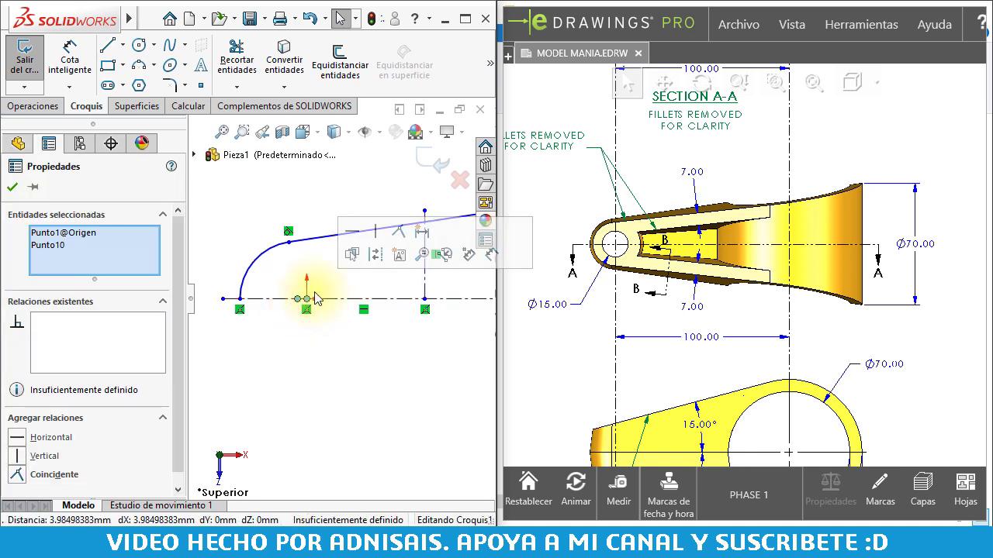
click(399, 232)
click(263, 204)
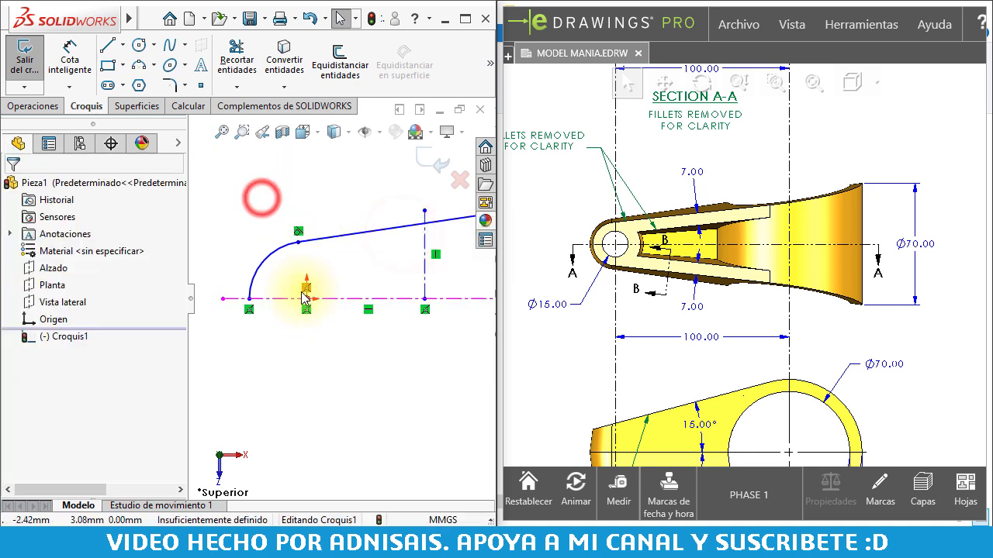
- Mirror the arc and outline lines across the horizontal centreline
scroll(316, 301, up, 2)
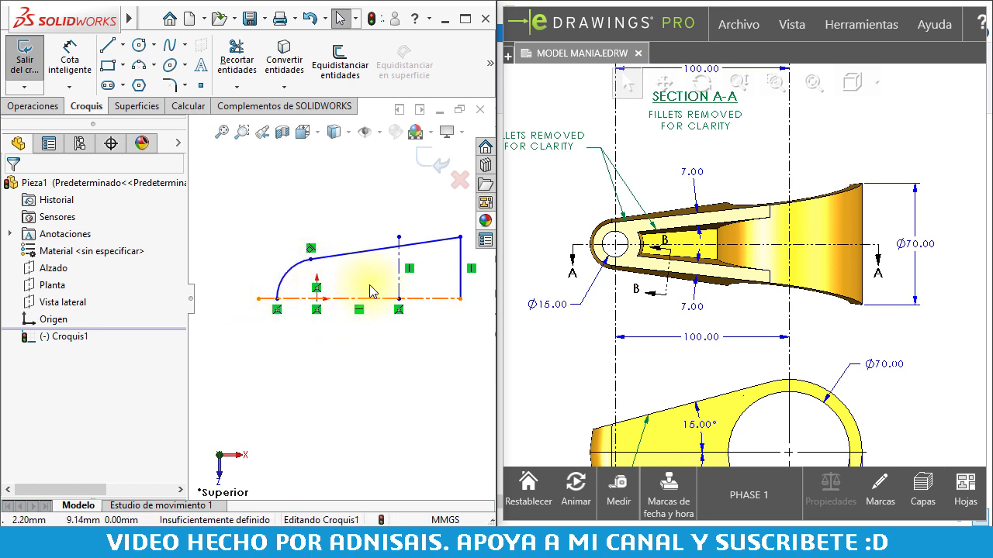
ctrl+middle_drag(312, 306, 318, 307)
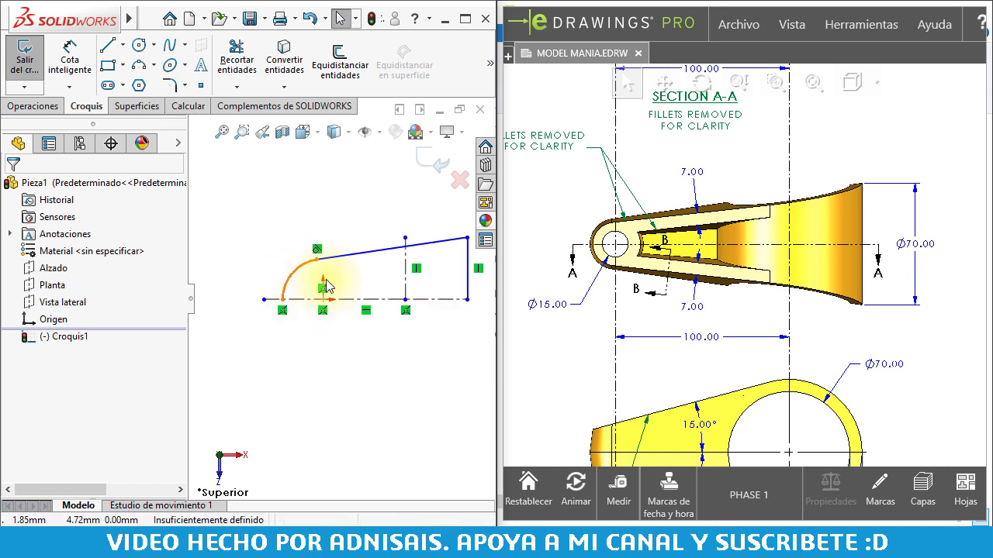
scroll(399, 295, up, 2)
click(386, 256)
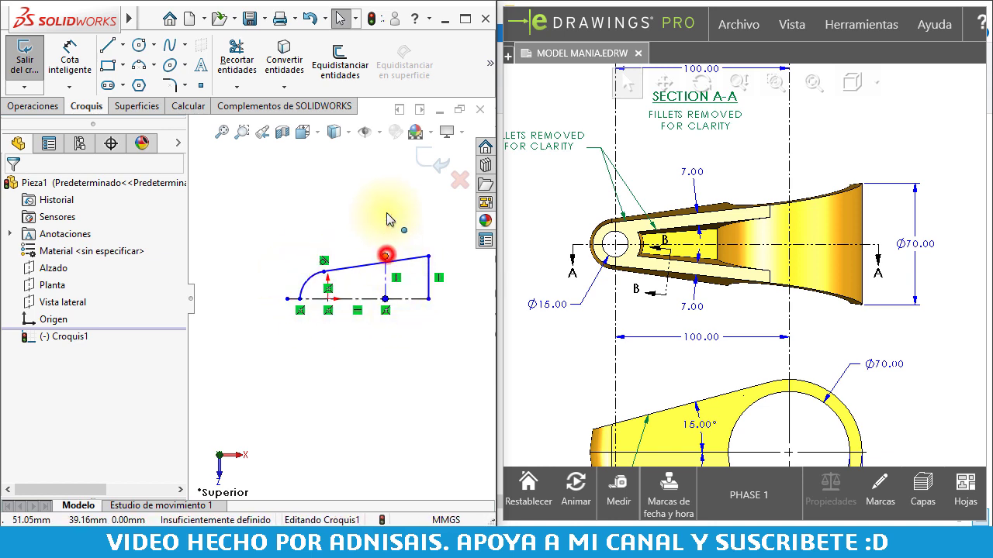
click(262, 242)
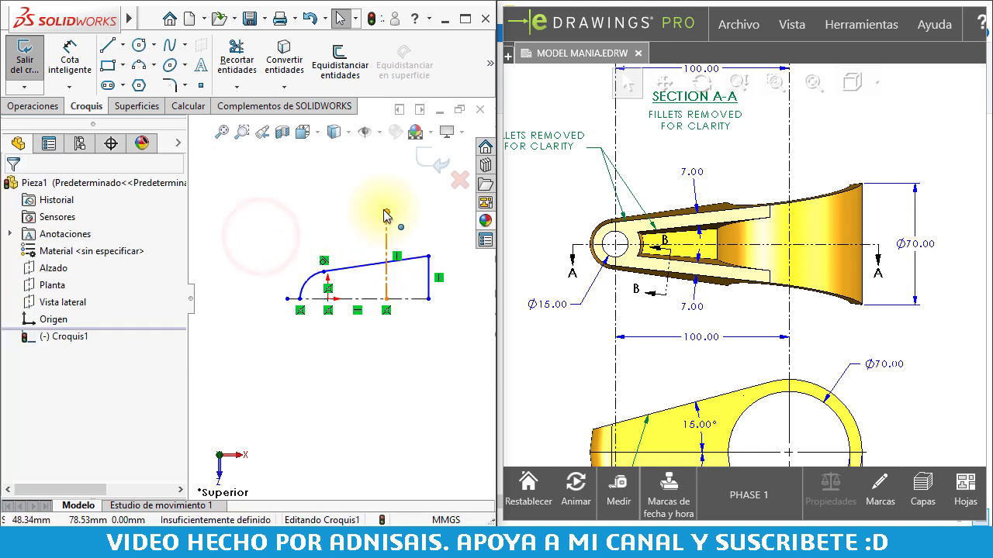
drag(261, 240, 456, 335)
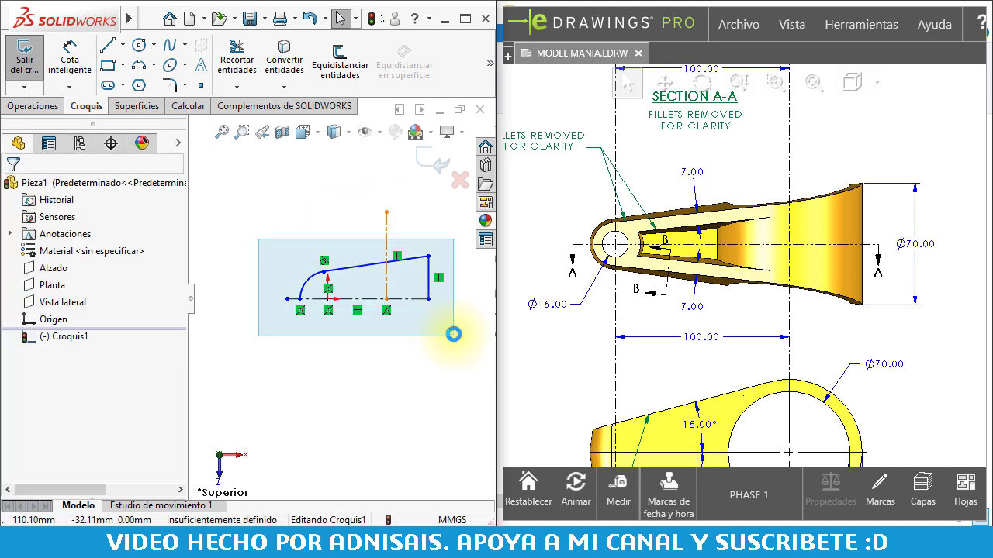
click(488, 68)
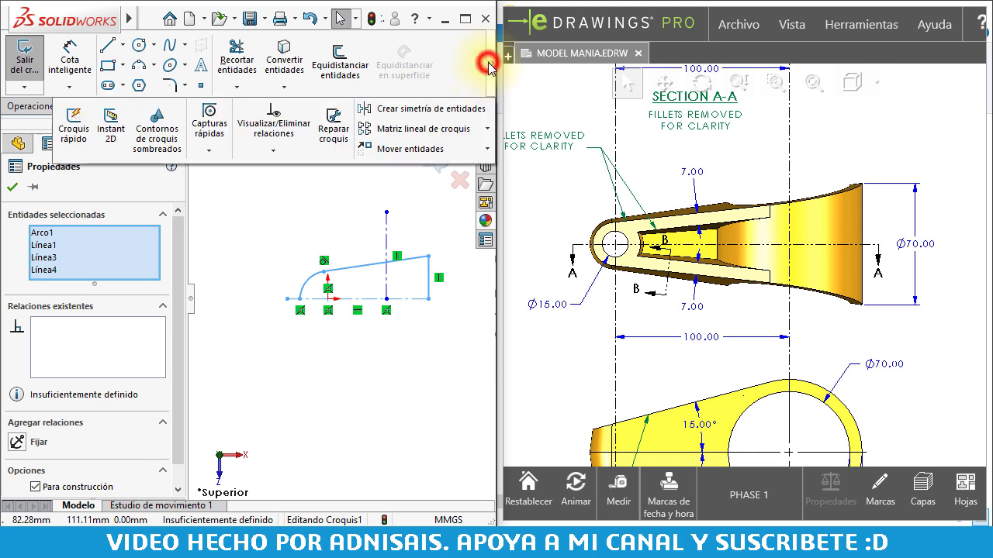
click(446, 103)
click(311, 199)
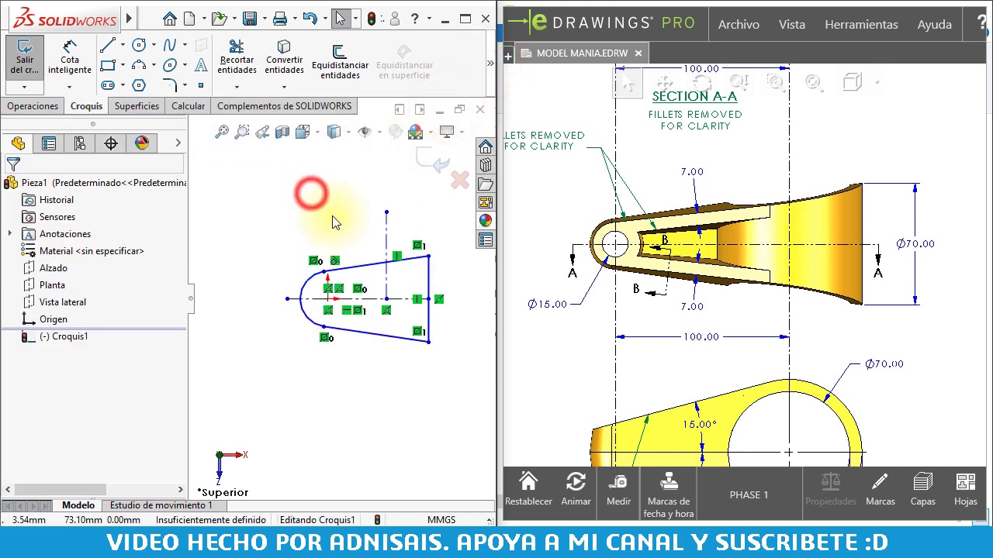
- Draw a circle centred on the rounded end's arc centre
click(142, 45)
scroll(328, 277, down, 2)
scroll(333, 284, down, 2)
click(333, 284)
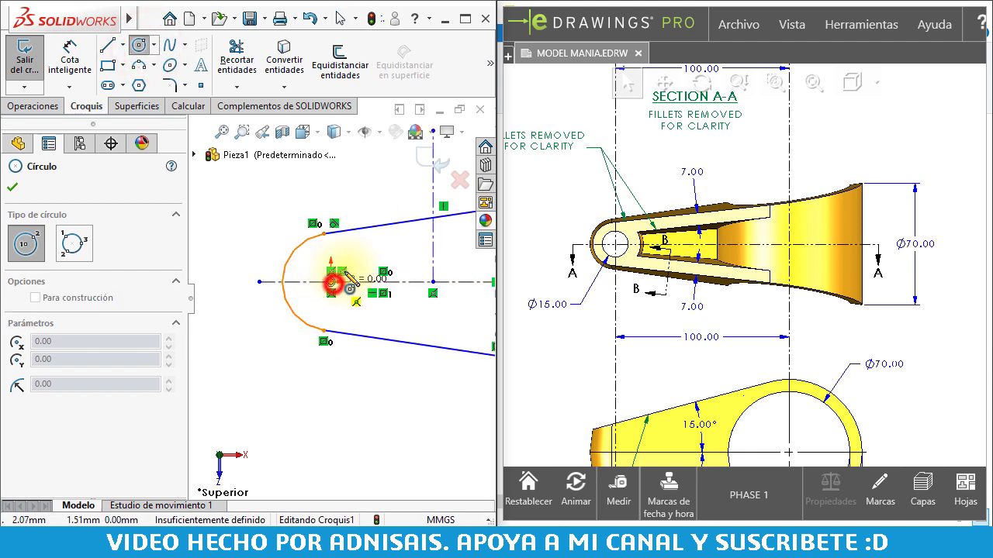
click(363, 268)
key(Escape)
scroll(386, 283, up, 3)
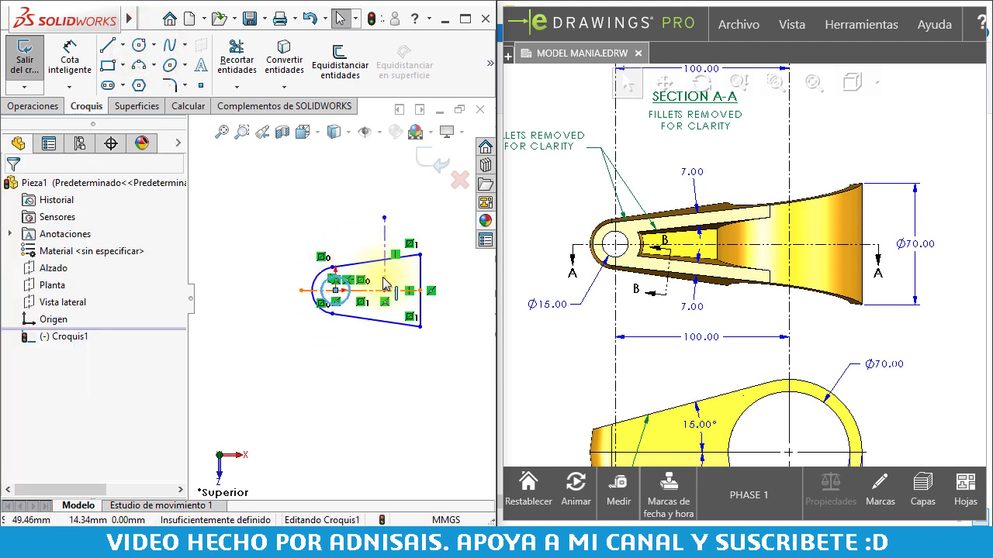
scroll(385, 284, down, 2)
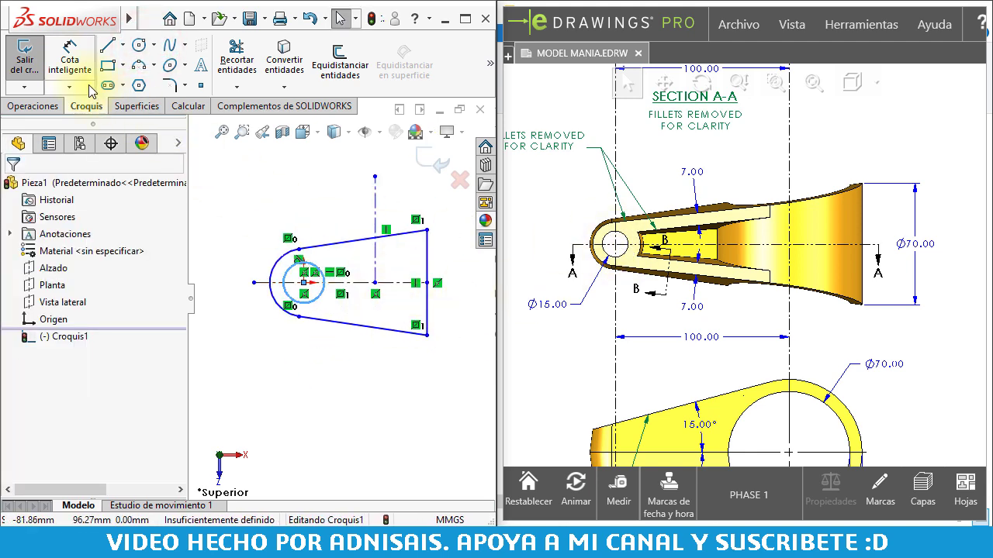
click(70, 54)
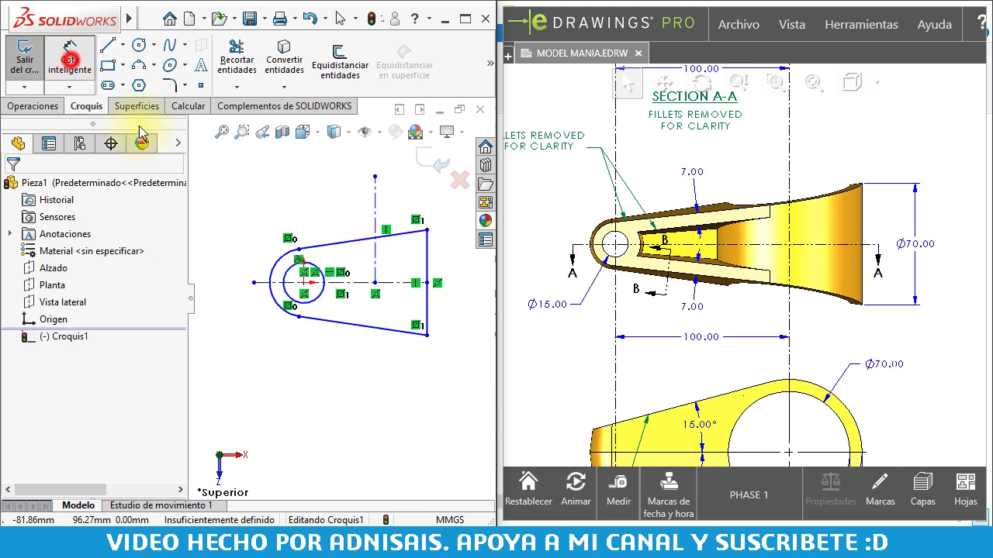
- Dimension the circle to Ø15 and the right vertical edge to 70 mm
click(316, 295)
click(271, 387)
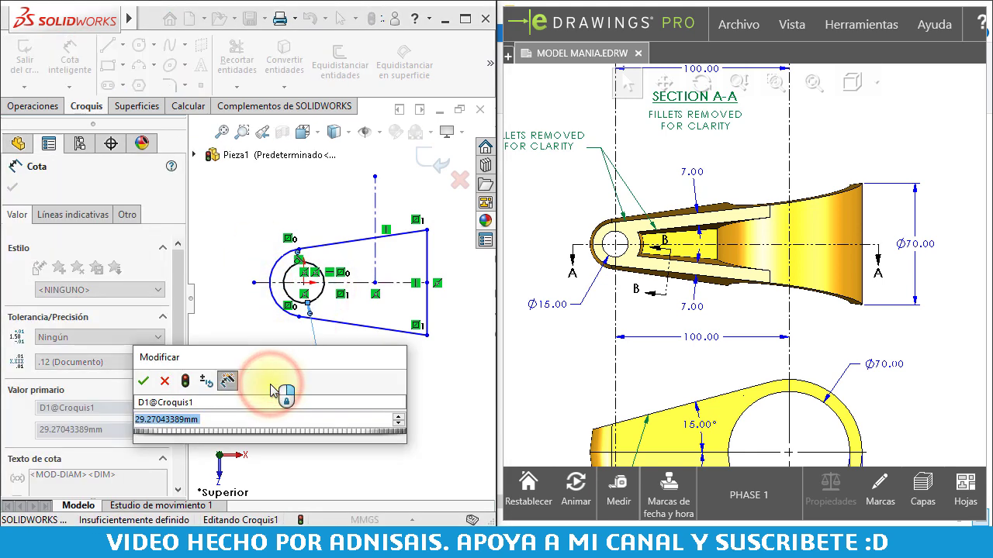
text(15)
key(Return)
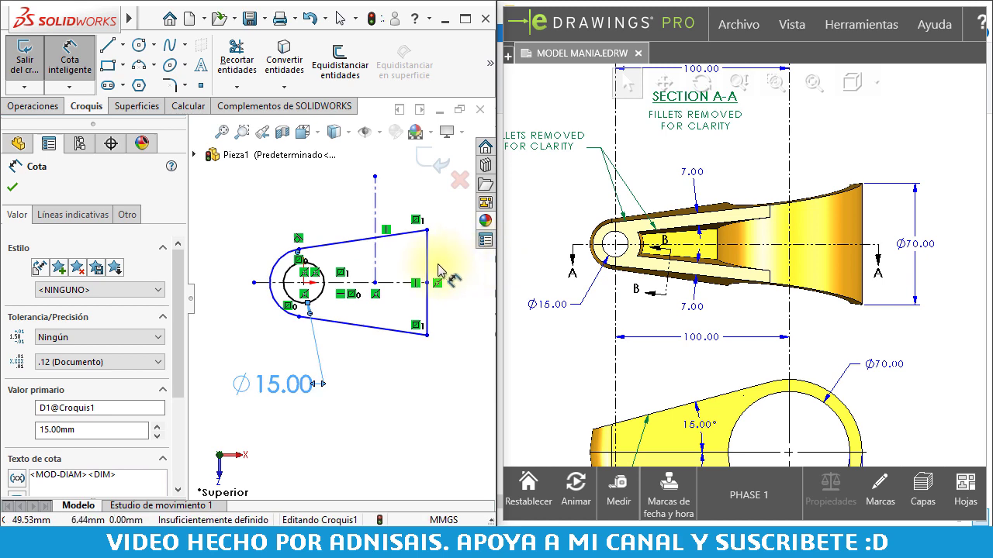
click(427, 268)
click(459, 267)
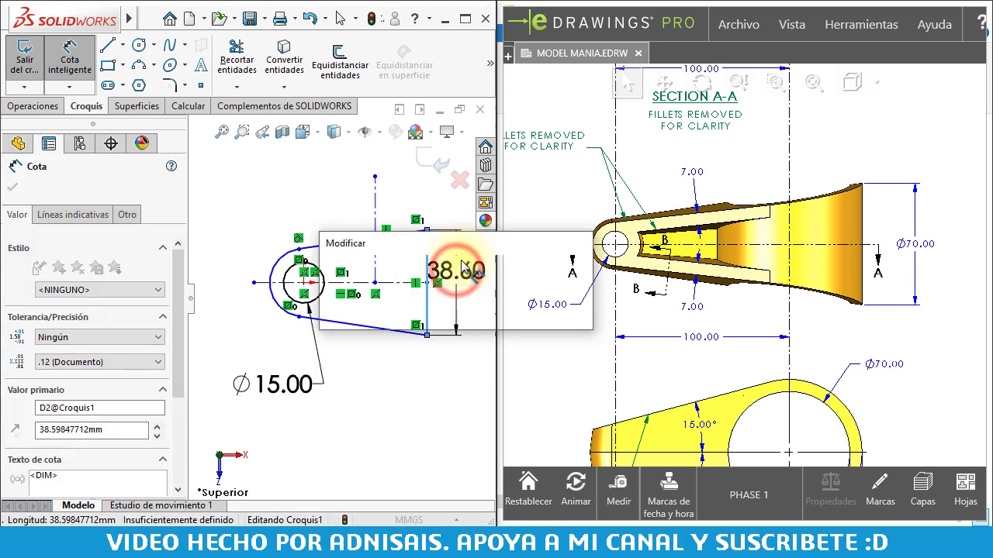
text(70)
key(Return)
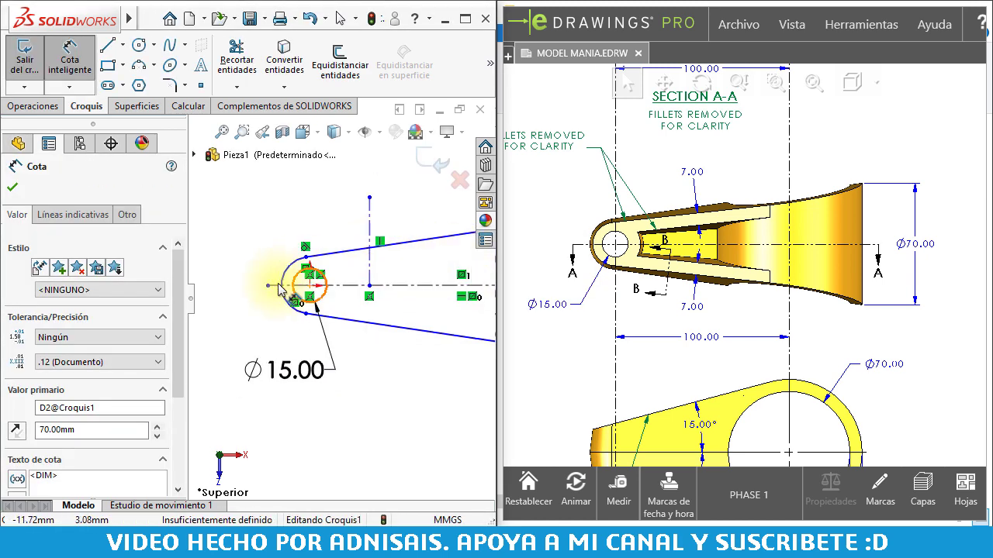
- Set the rounded end arc radius to 7.00
scroll(288, 293, down, 1)
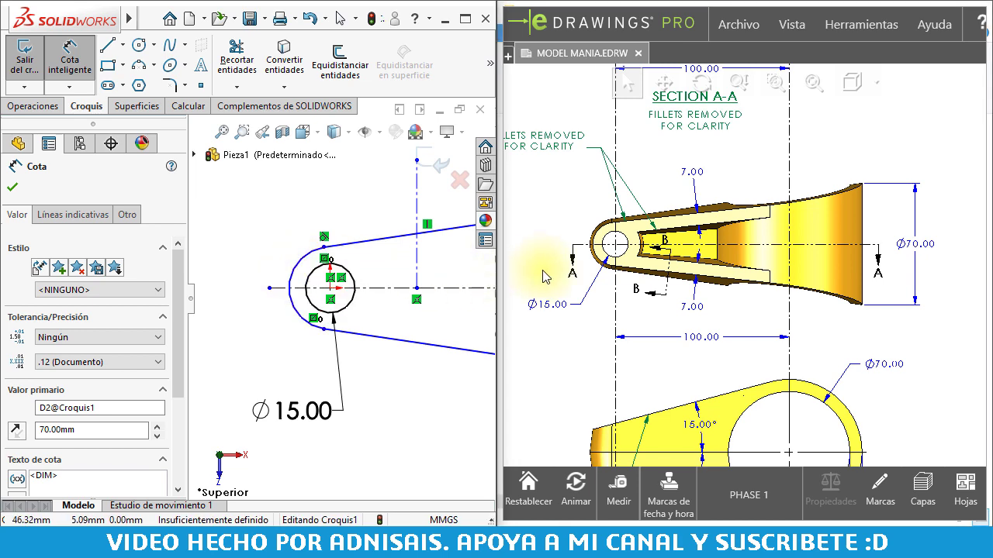
middle_drag(605, 332, 623, 191)
scroll(702, 224, up, 3)
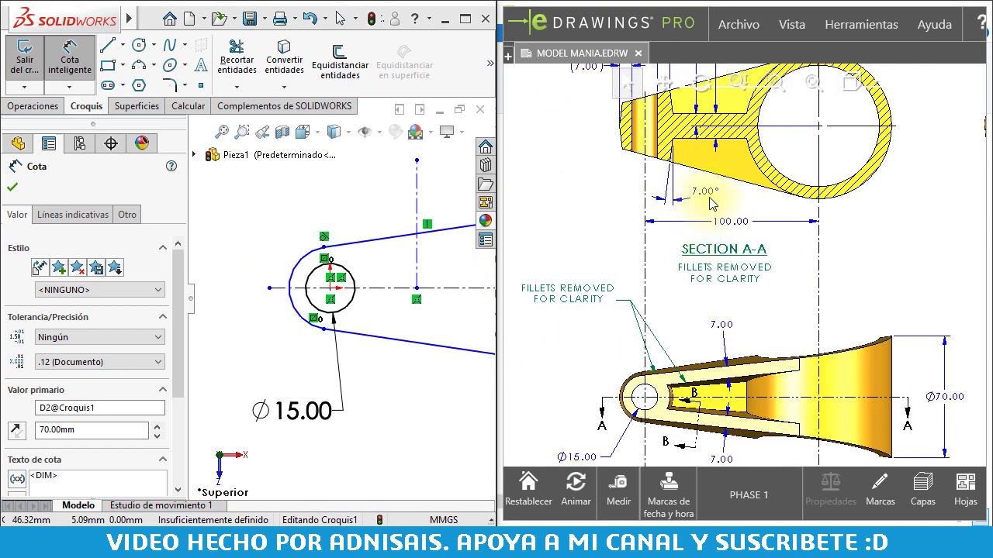
scroll(659, 256, down, 3)
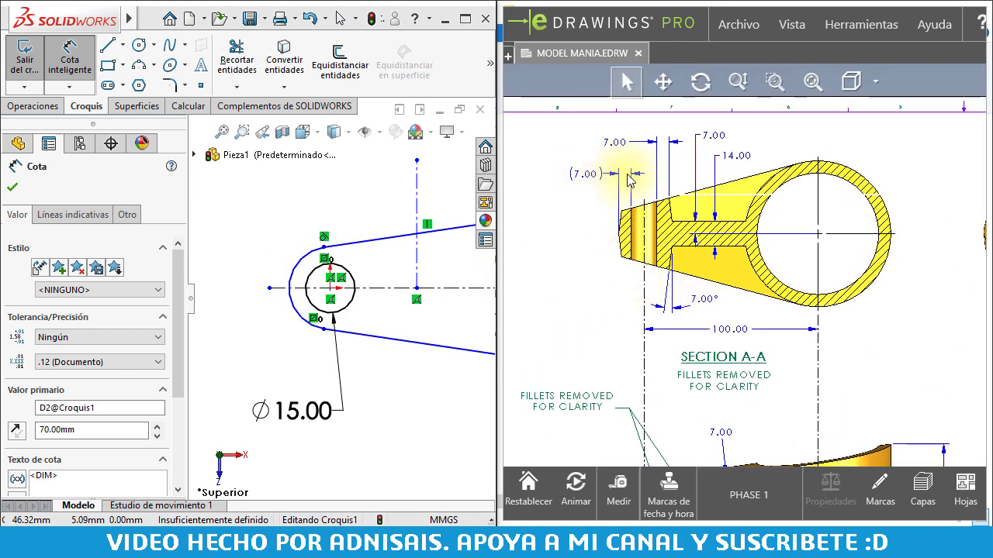
click(306, 287)
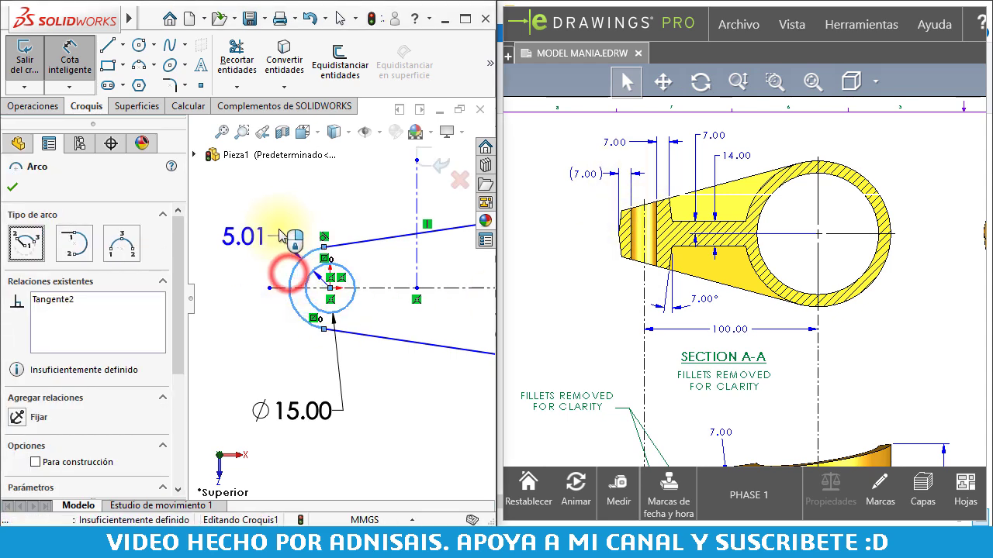
key(Escape)
double_click(267, 240)
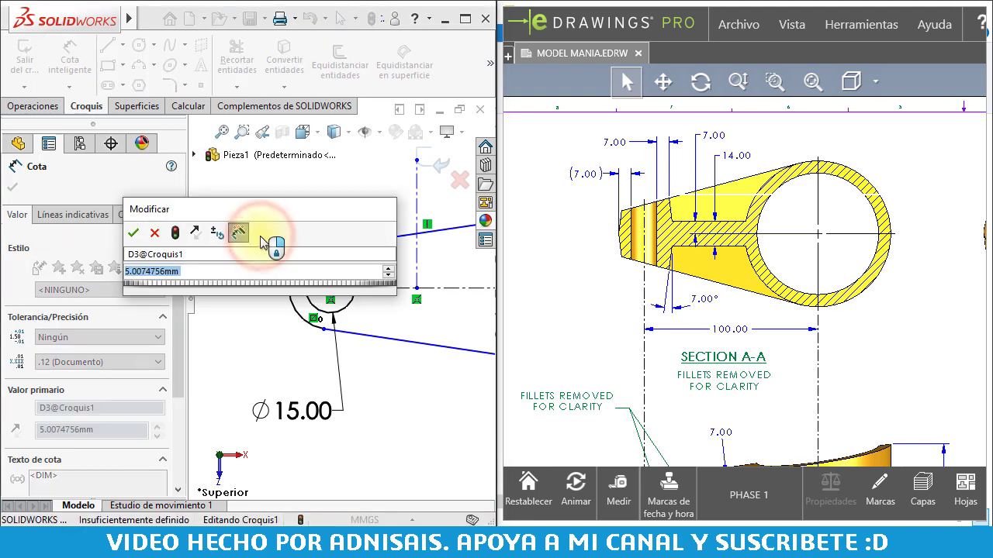
text(7)
key(Return)
scroll(287, 255, up, 3)
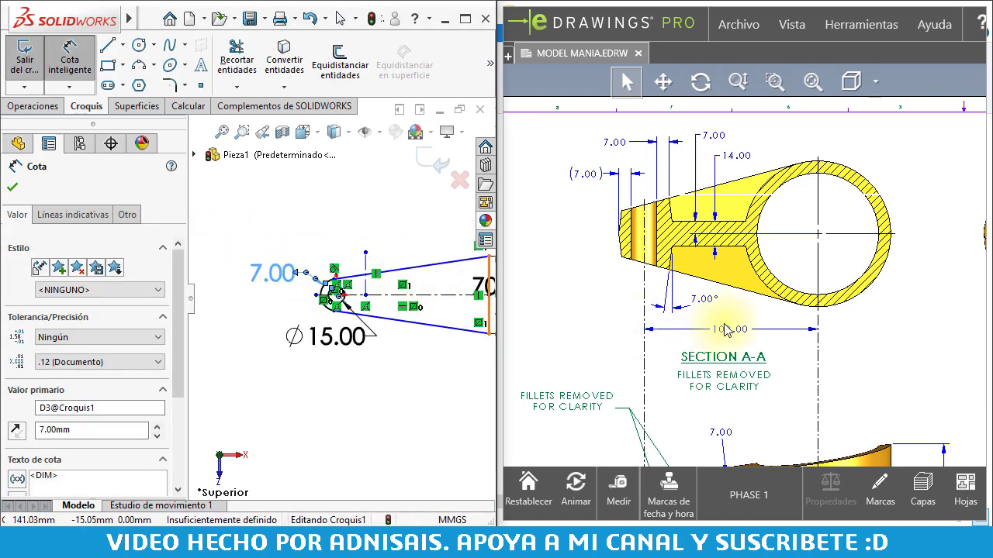
- Dimension the circle centre to the vertical construction line at 100.00
mouse_move(704, 304)
middle_down()
mouse_move(634, 308)
mouse_move(679, 177)
middle_up()
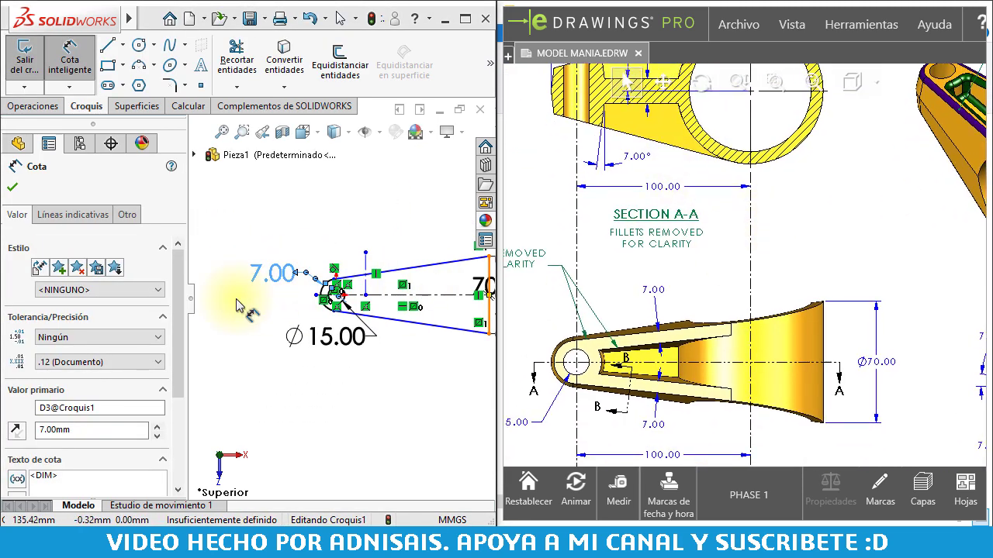
scroll(239, 306, down, 2)
scroll(446, 290, down, 2)
click(308, 308)
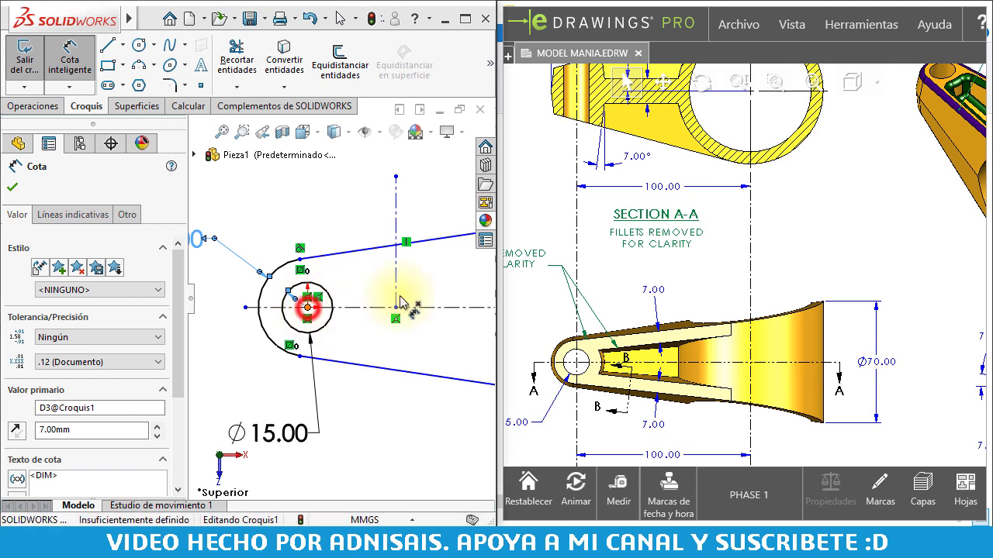
click(395, 283)
click(355, 216)
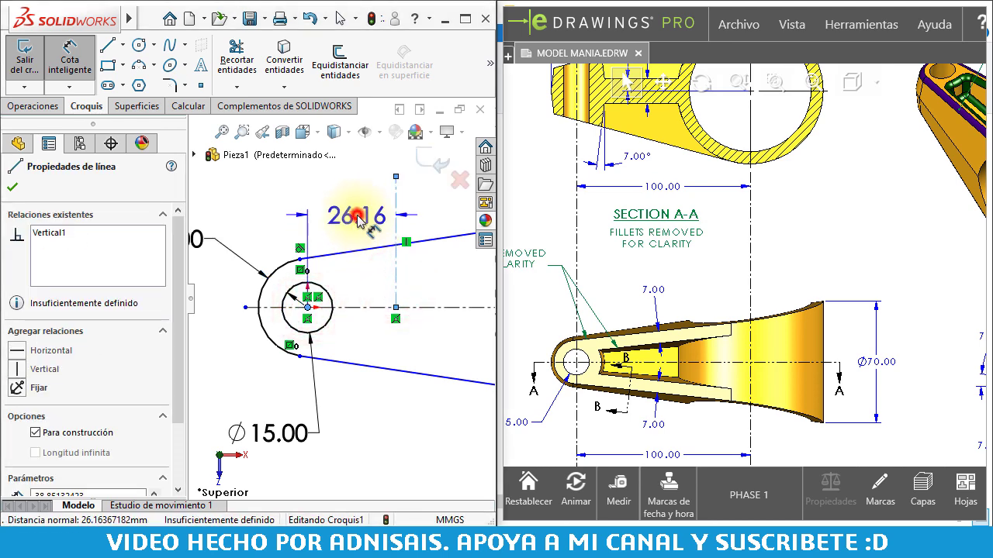
text(100)
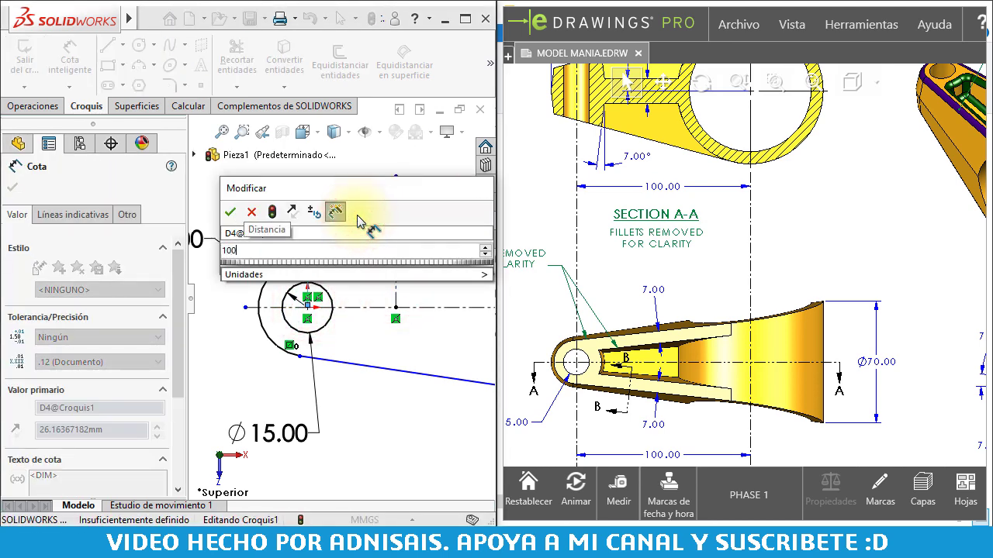
key(Return)
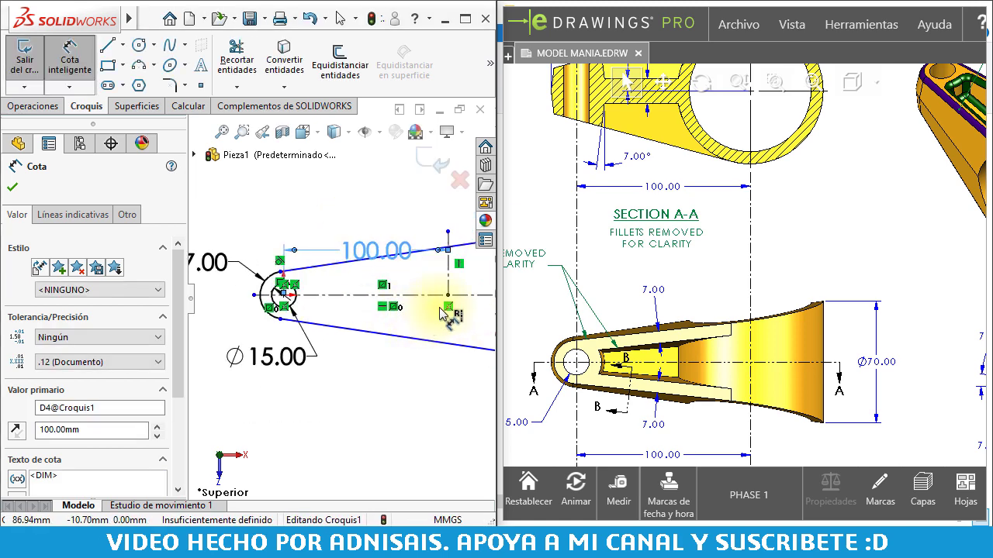
- Dimension the vertical construction line to the wide end at 42.00
mouse_move(855, 359)
middle_down()
mouse_move(837, 348)
mouse_move(842, 237)
mouse_move(824, 166)
middle_up()
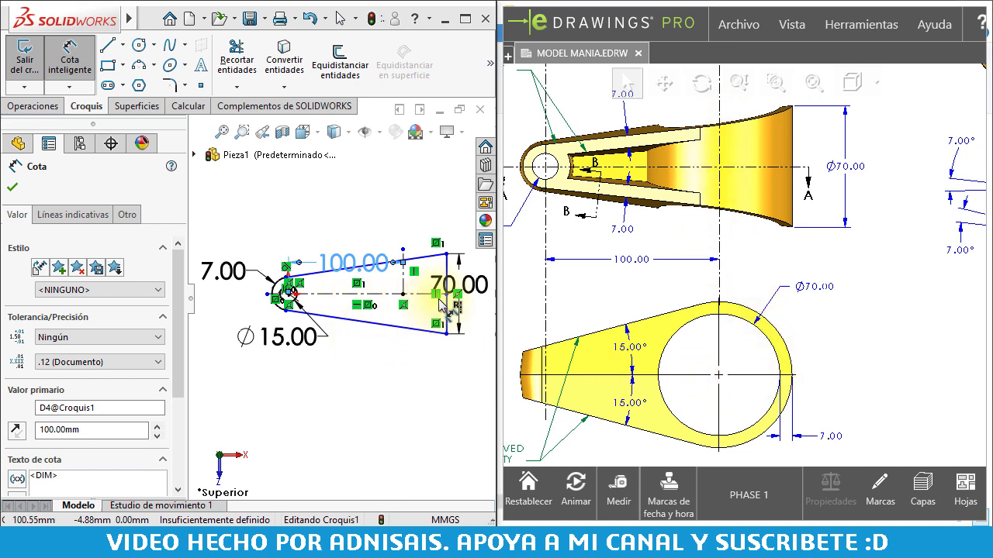
scroll(410, 297, down, 2)
click(400, 274)
key(Escape)
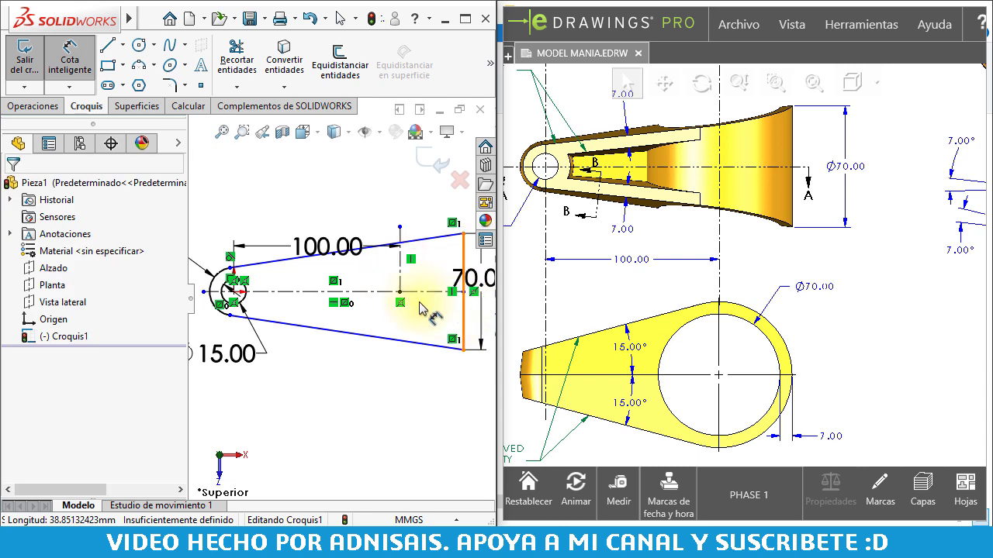
click(400, 272)
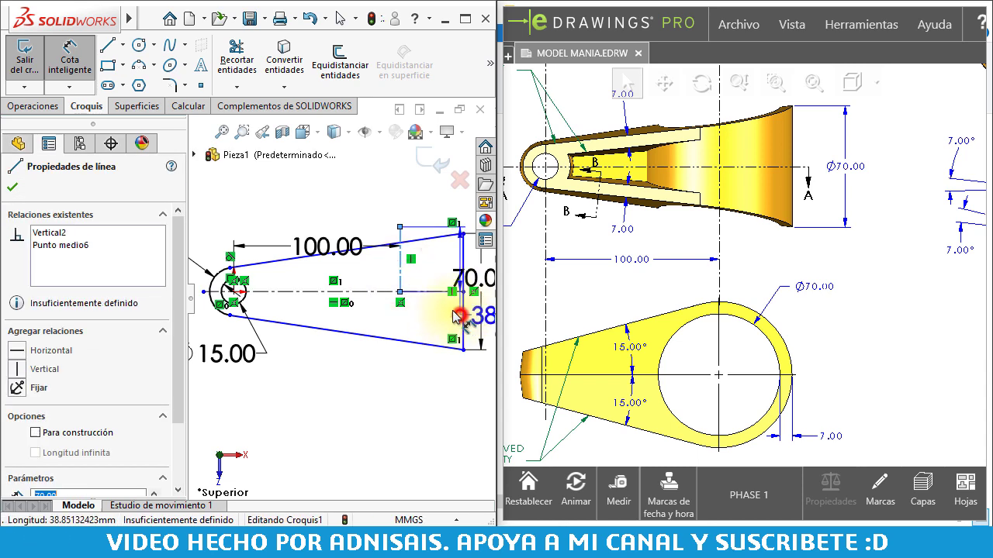
click(465, 317)
scroll(465, 316, up, 1)
click(411, 237)
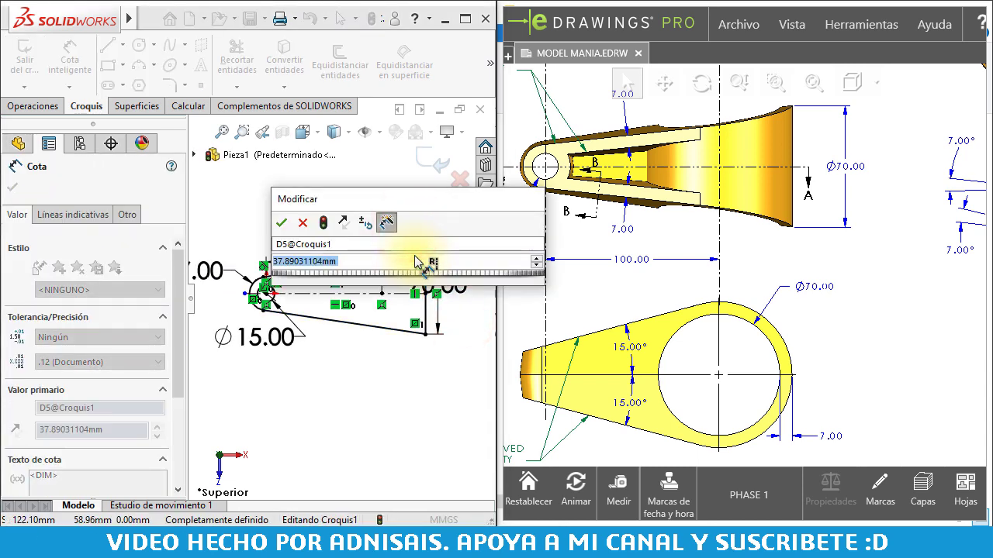
key(Return)
text(42)
key(Return)
scroll(362, 288, up, 1)
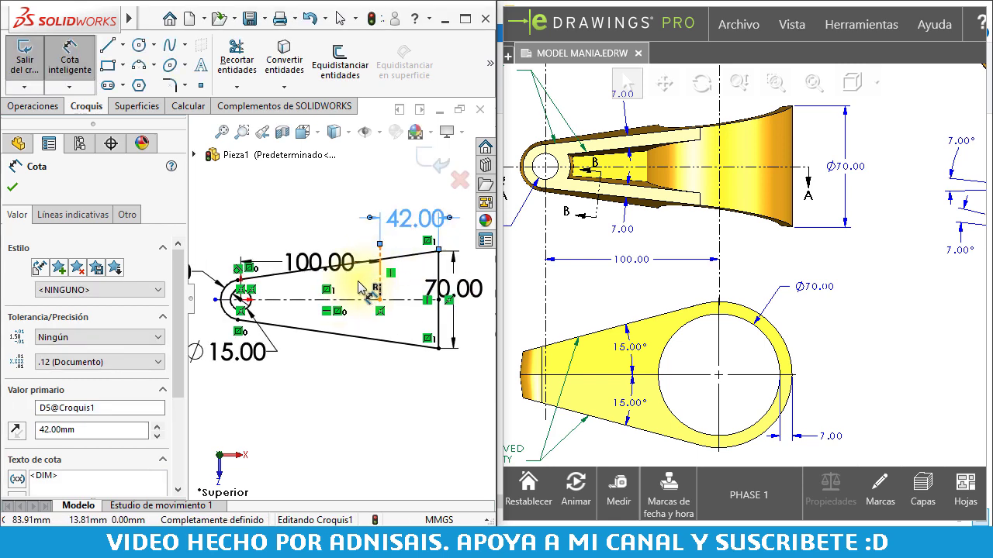
- Extrude the arm sketch as a boss 42 mm deep and view the resulting solid
click(22, 107)
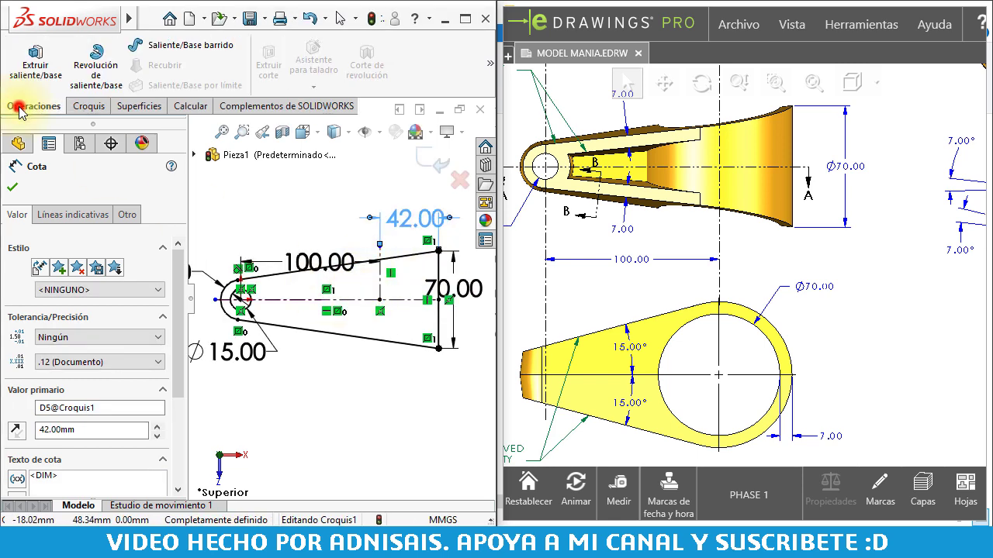
click(35, 58)
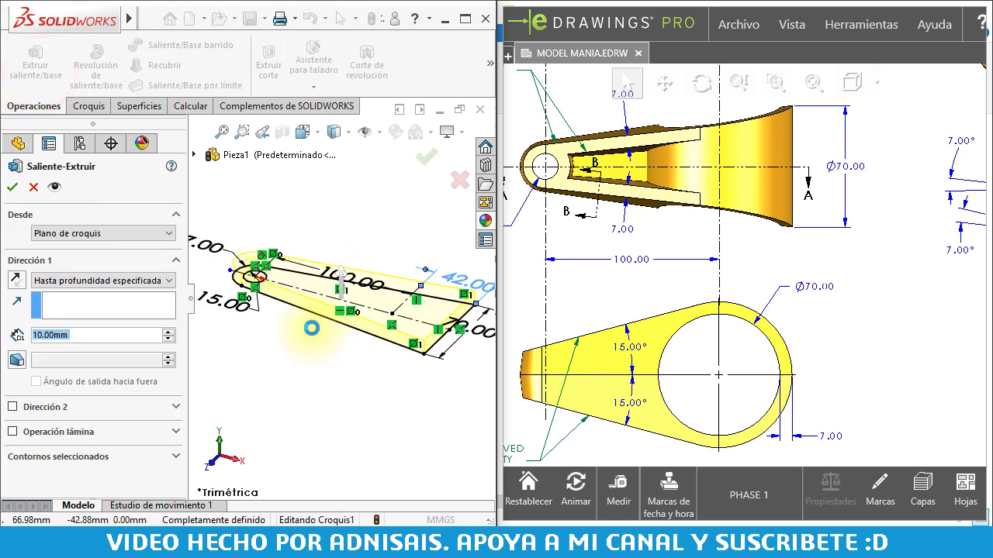
click(101, 336)
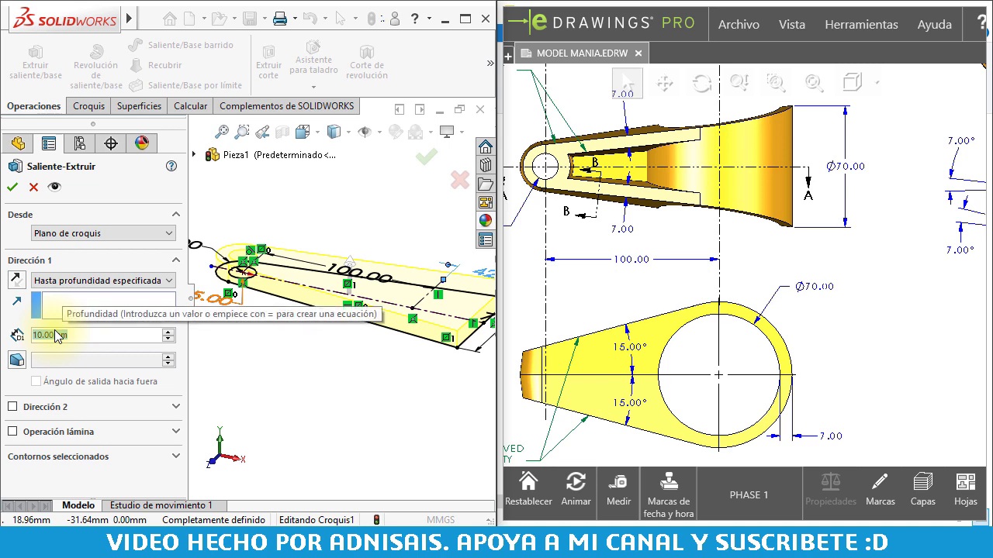
text(42)
key(Return)
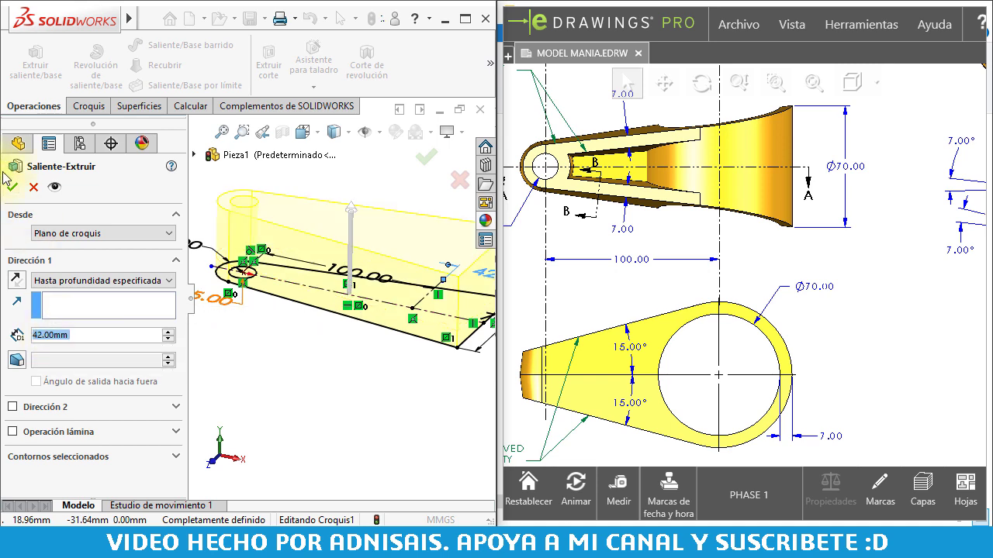
click(14, 189)
mouse_move(318, 416)
middle_down()
mouse_move(363, 271)
mouse_move(349, 257)
mouse_move(394, 256)
mouse_move(390, 230)
mouse_move(401, 240)
mouse_move(385, 229)
mouse_move(393, 238)
middle_up()
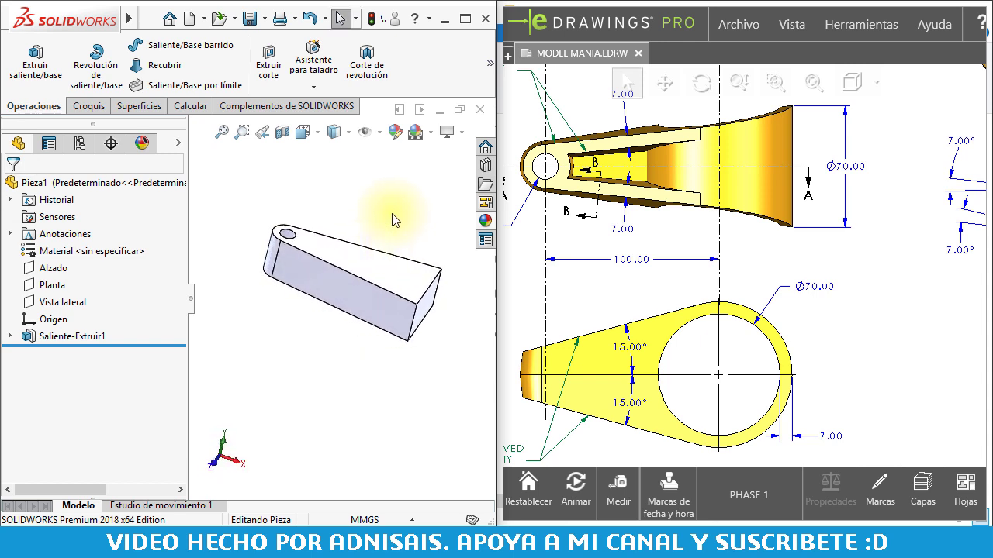
- Sketch a sloped line, tangent arc and closing line over the block on the Alzado plane
click(61, 268)
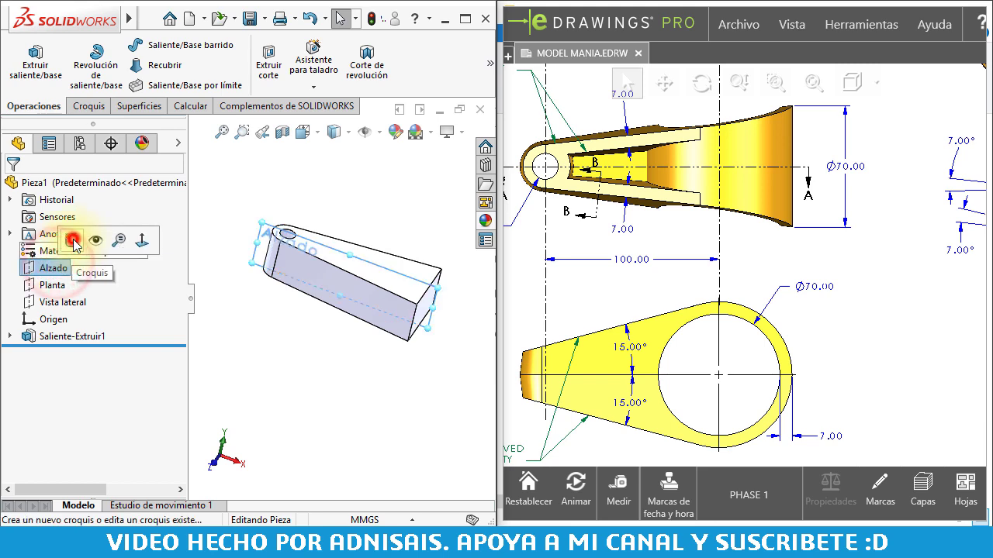
click(75, 238)
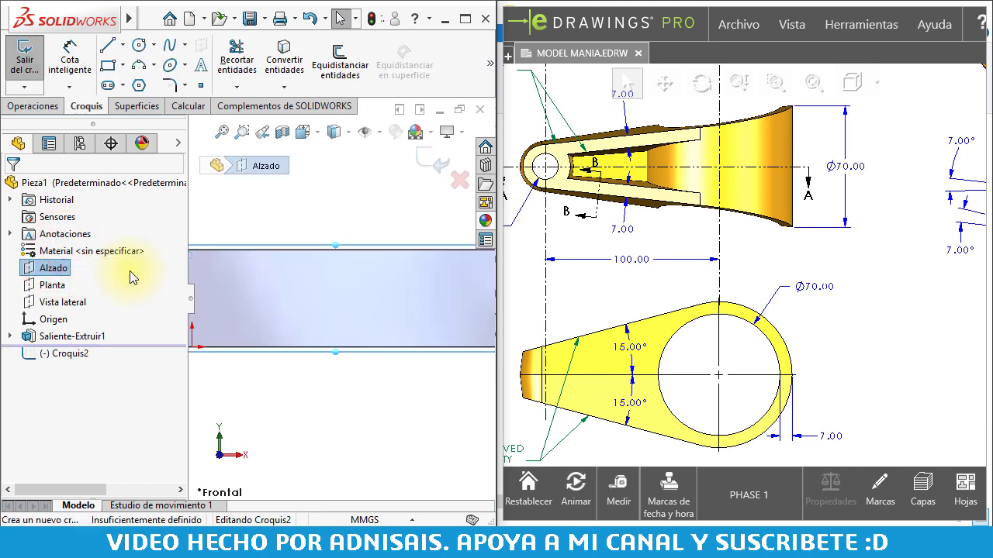
scroll(607, 387, up, 2)
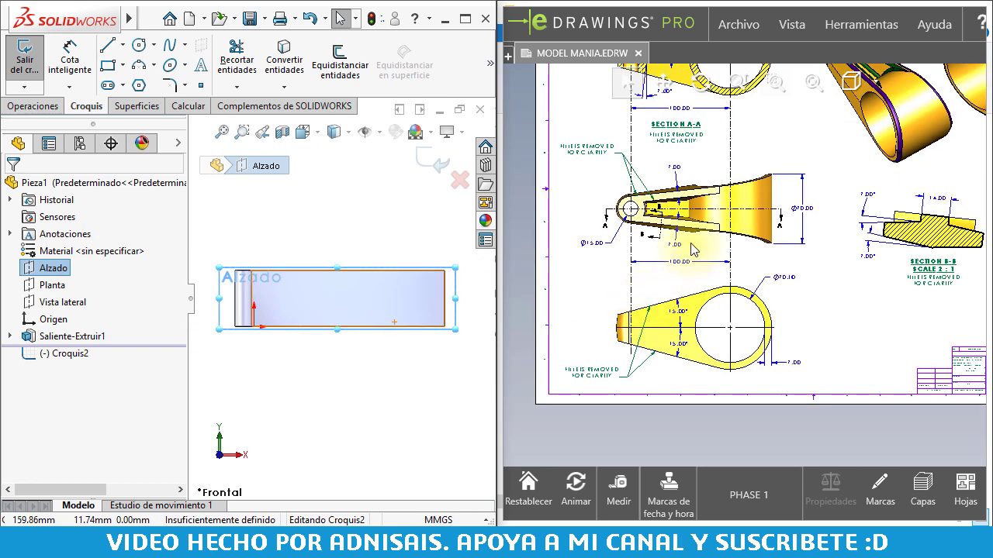
scroll(659, 341, up, 2)
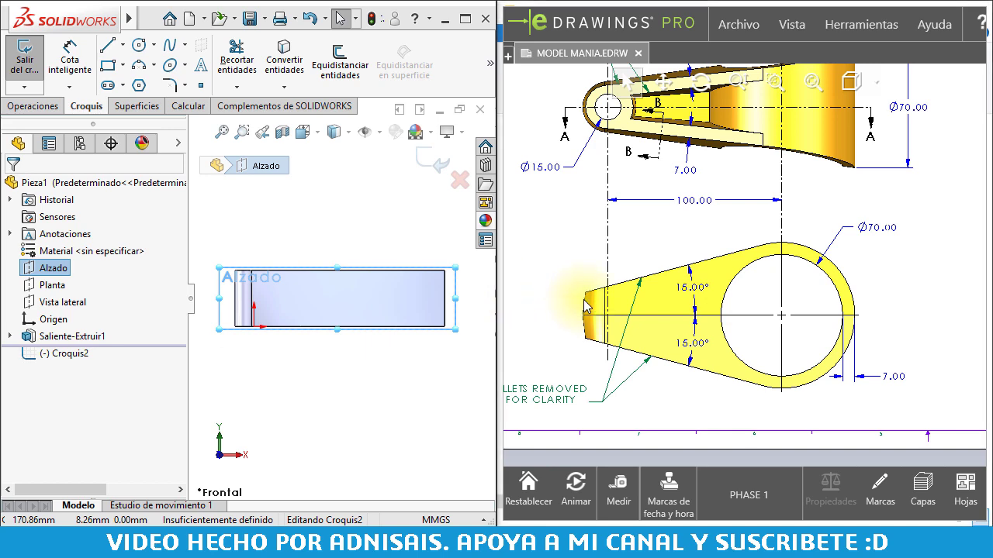
click(108, 48)
scroll(232, 317, down, 3)
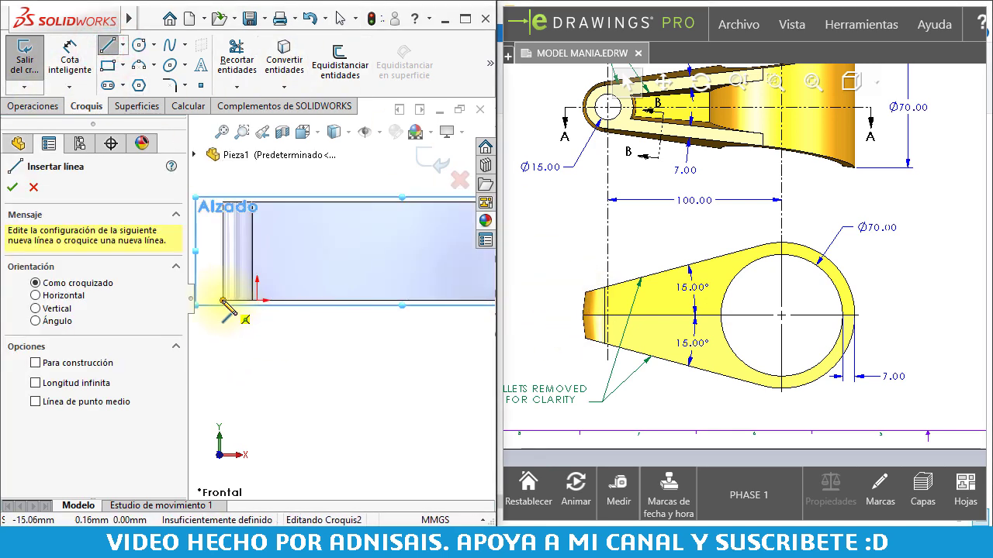
click(224, 301)
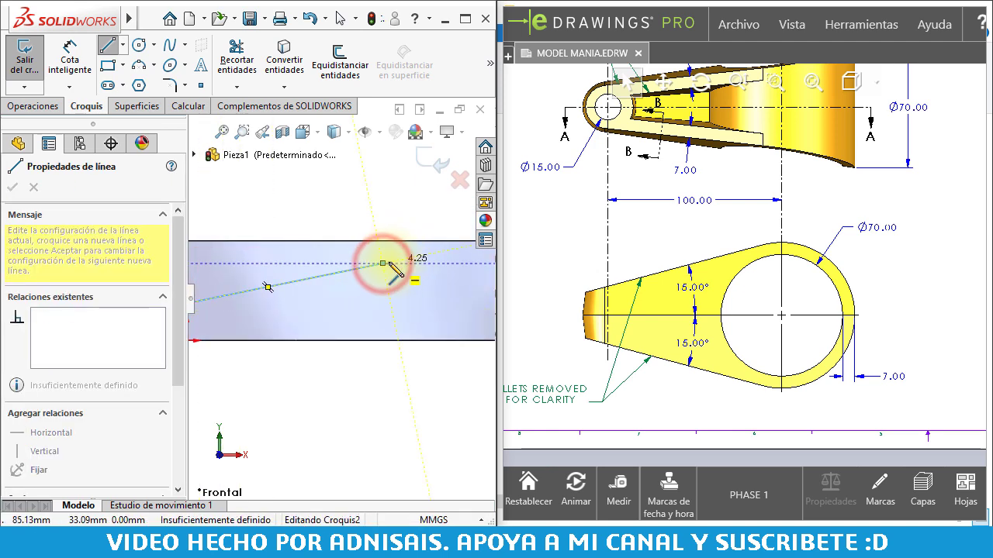
click(385, 268)
scroll(438, 302, down, 2)
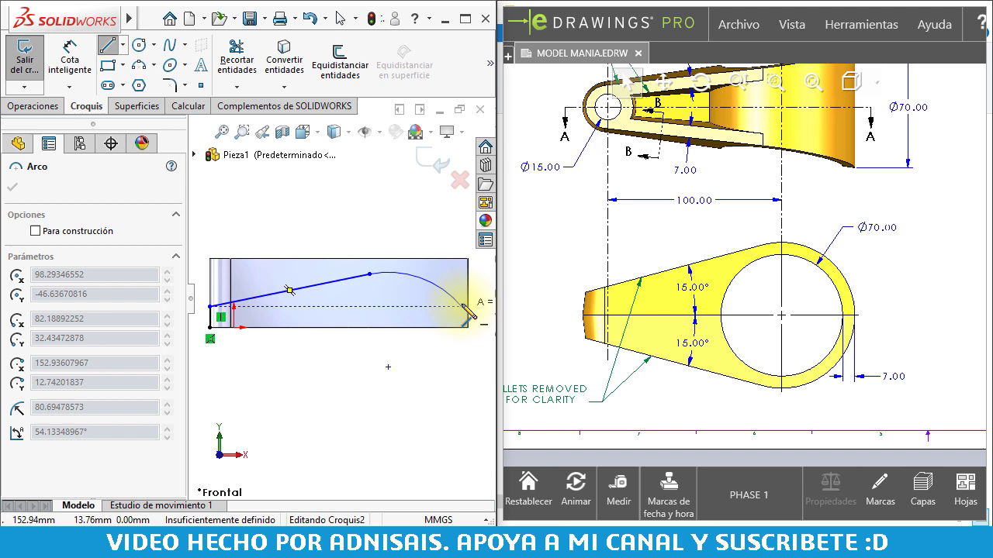
click(421, 327)
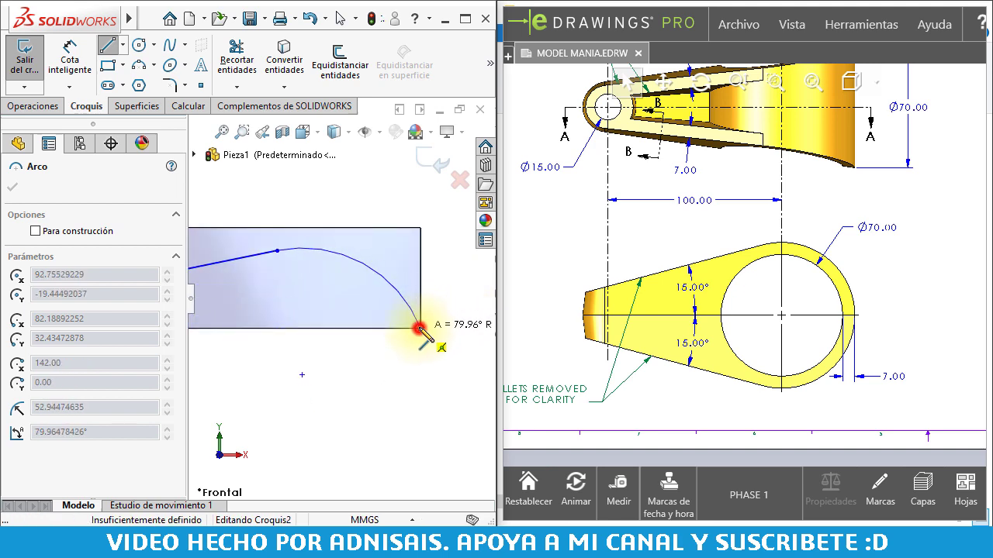
scroll(363, 335, up, 3)
scroll(221, 310, down, 3)
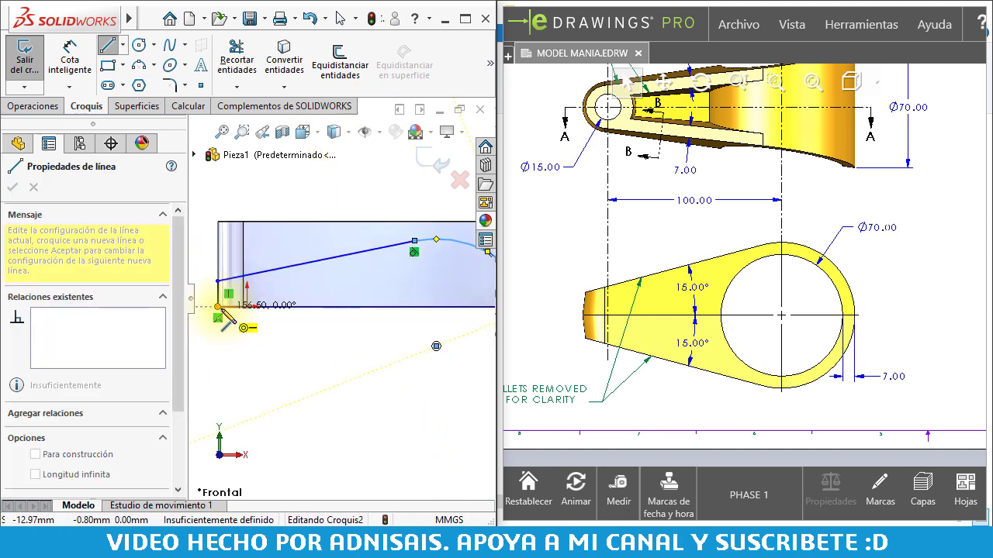
click(219, 308)
scroll(436, 303, up, 2)
key(Escape)
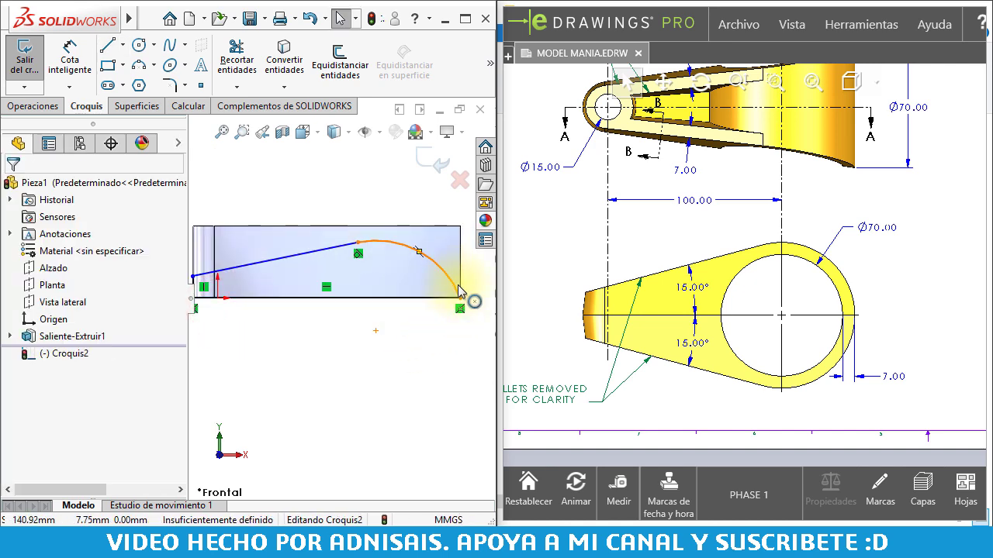
- Snap the arc end to the bottom-right corner and make the loose point coincident with the bottom line
drag(454, 282, 458, 284)
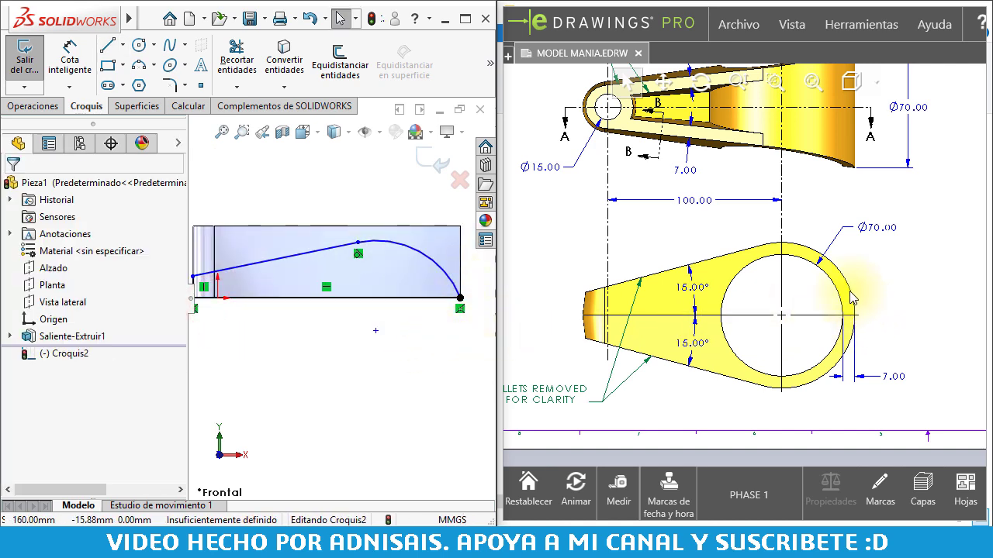
click(375, 331)
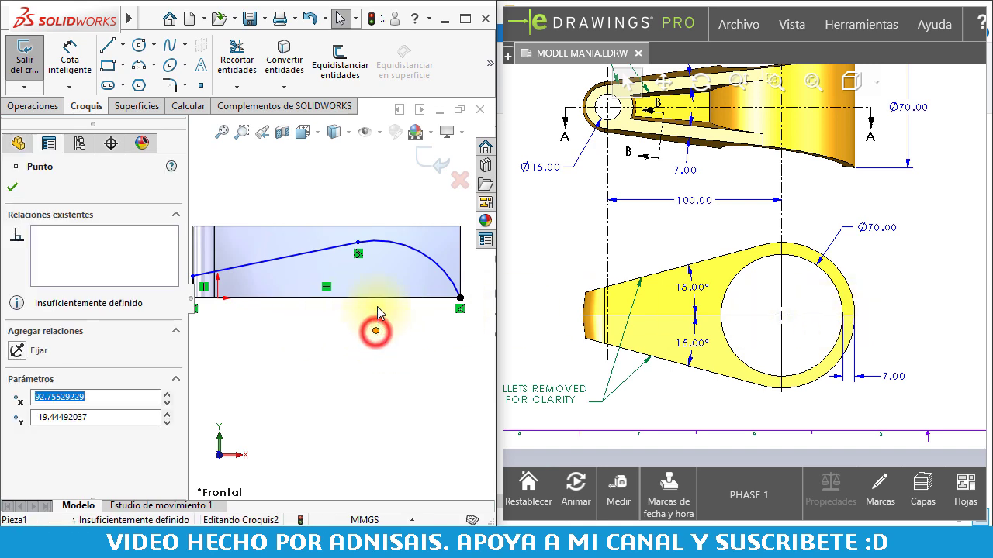
ctrl+click(377, 298)
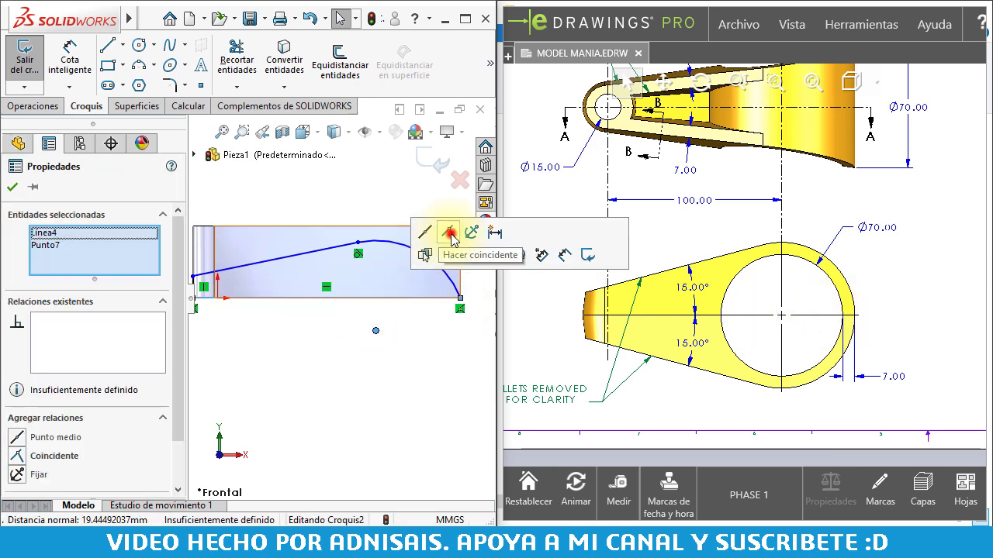
click(447, 232)
click(378, 375)
scroll(350, 325, down, 2)
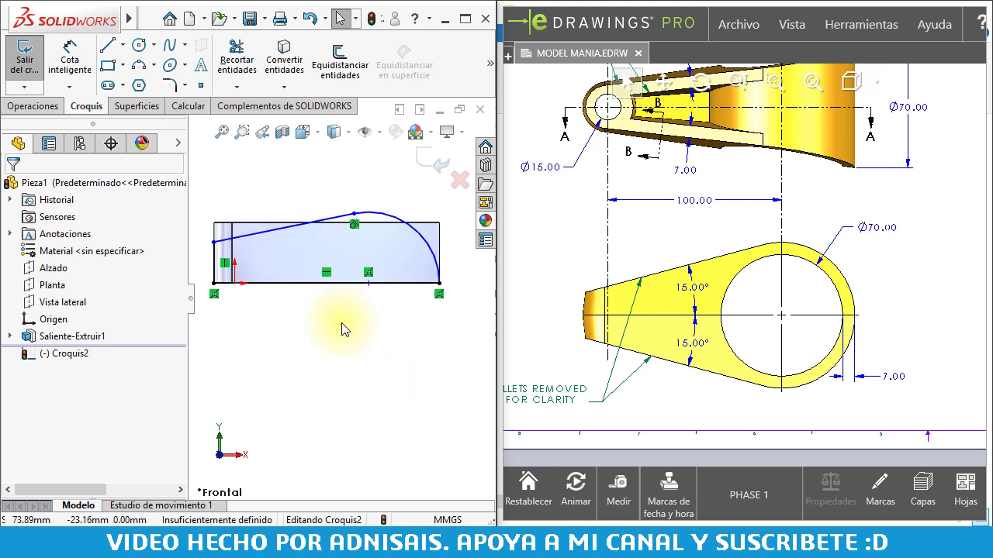
- Draw a circle centred on the point on the bottom line
click(138, 45)
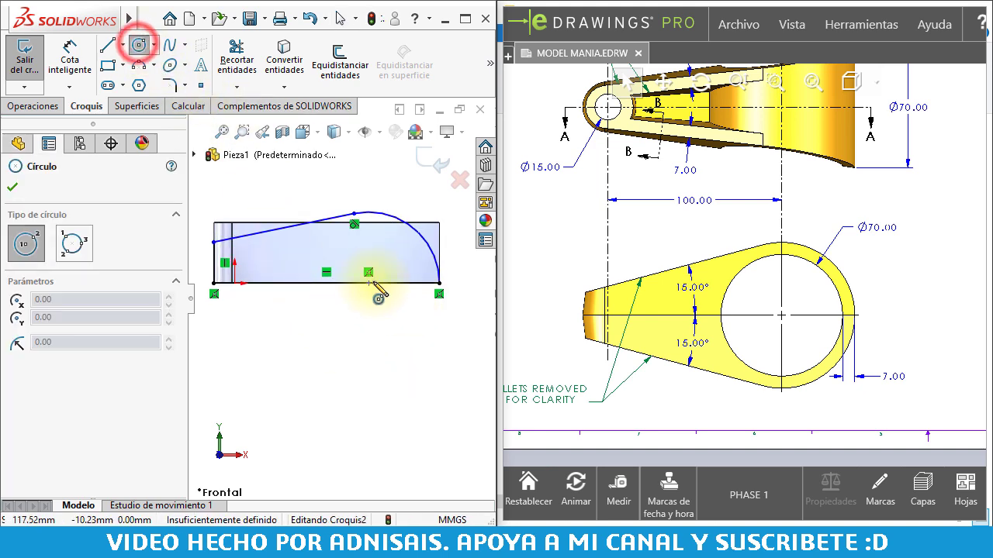
click(368, 283)
click(413, 254)
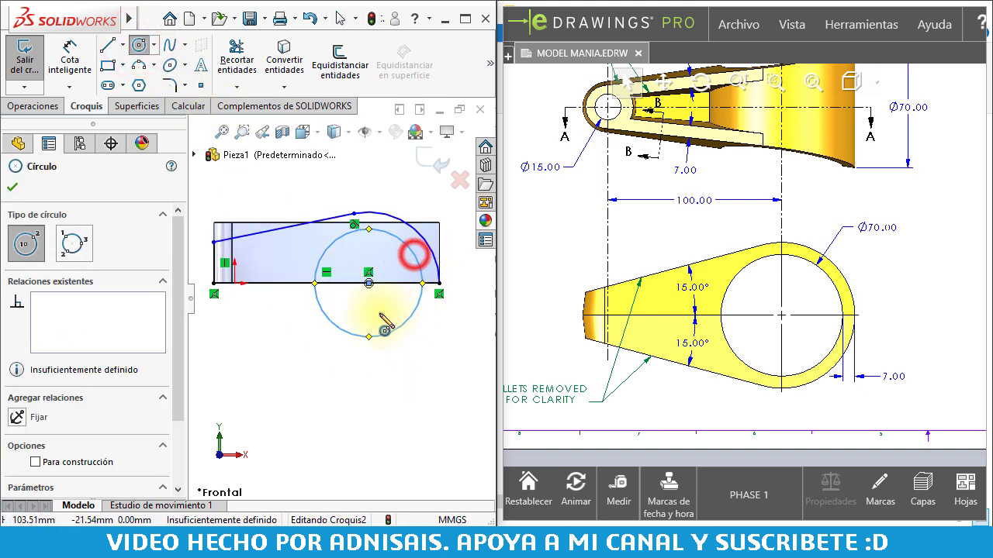
key(Escape)
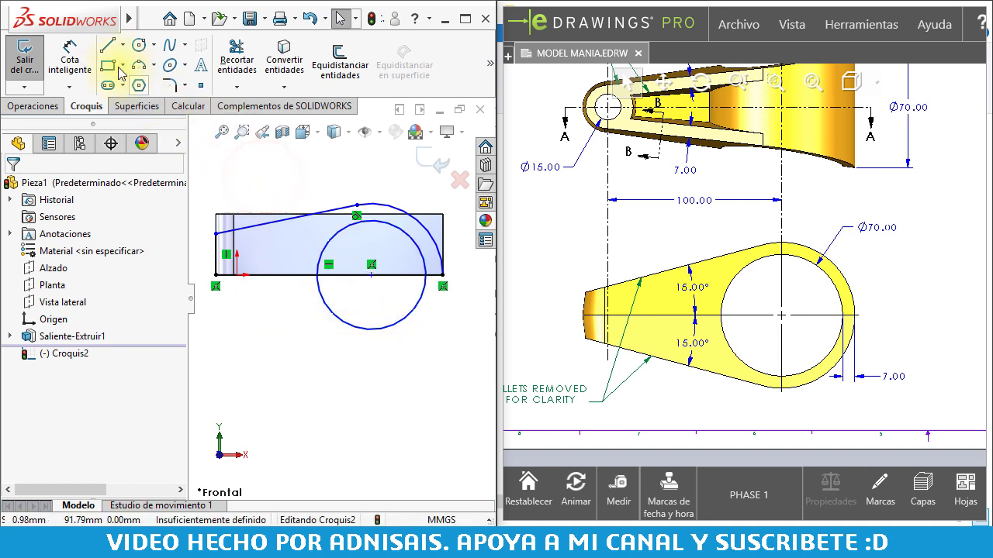
- Dimension the circle to Ø70 and its offset from the right end to 7 mm
click(69, 62)
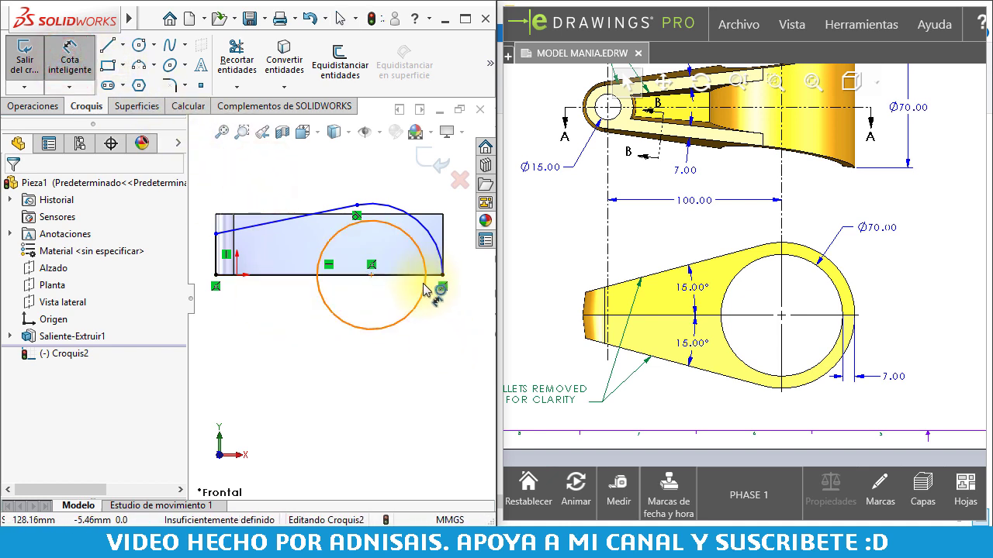
click(422, 283)
click(461, 345)
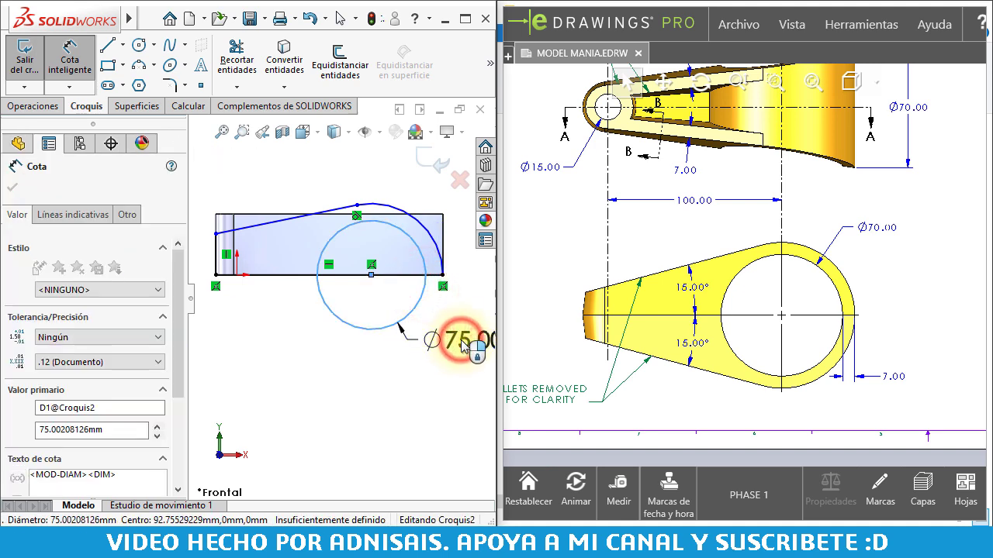
text(70)
key(Return)
scroll(446, 287, down, 2)
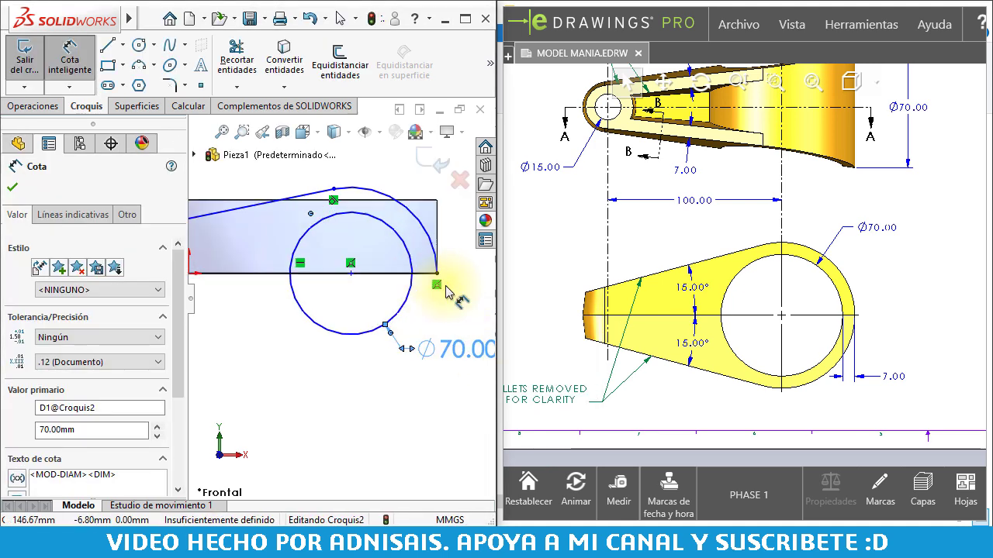
key(Escape)
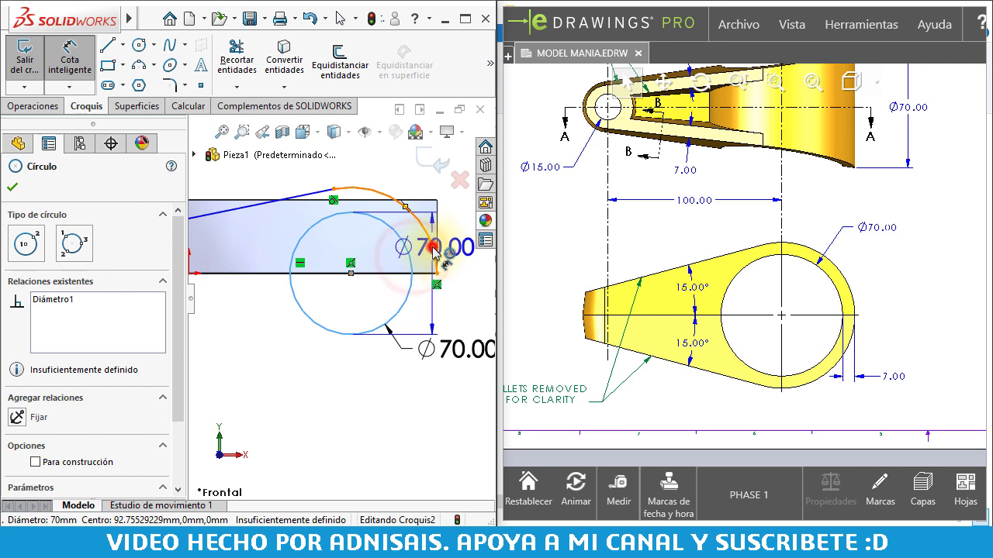
click(459, 256)
click(457, 256)
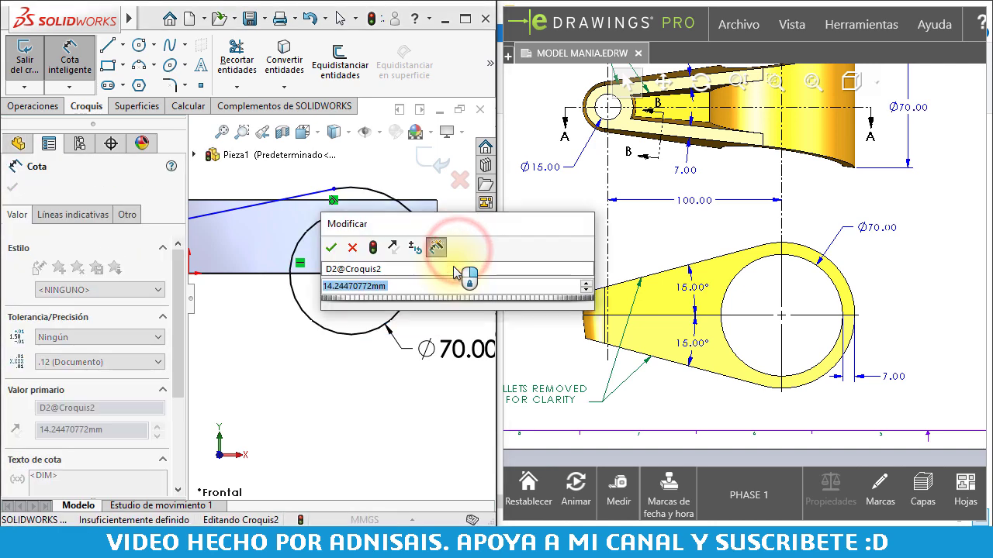
text(7)
key(Return)
scroll(365, 277, up, 1)
scroll(255, 255, up, 2)
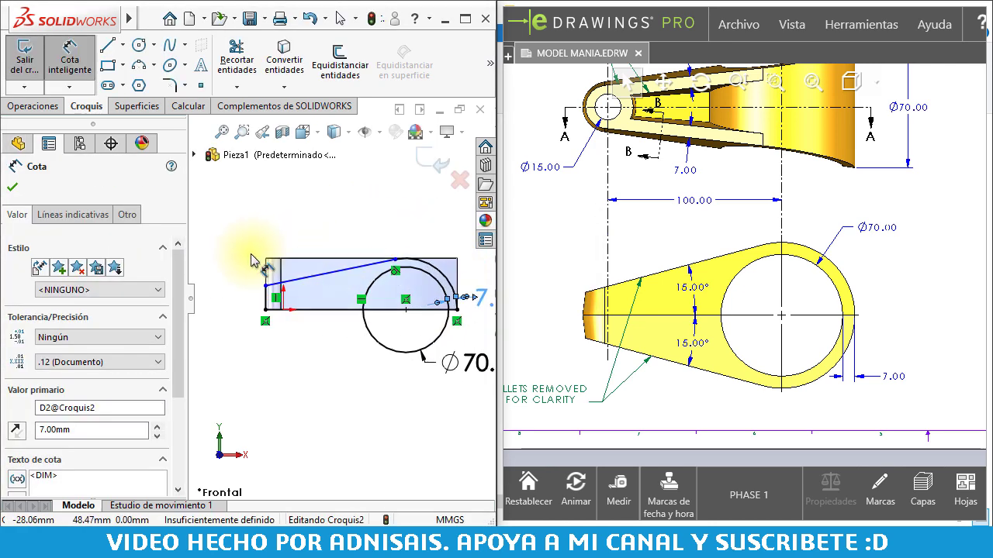
scroll(349, 324, down, 2)
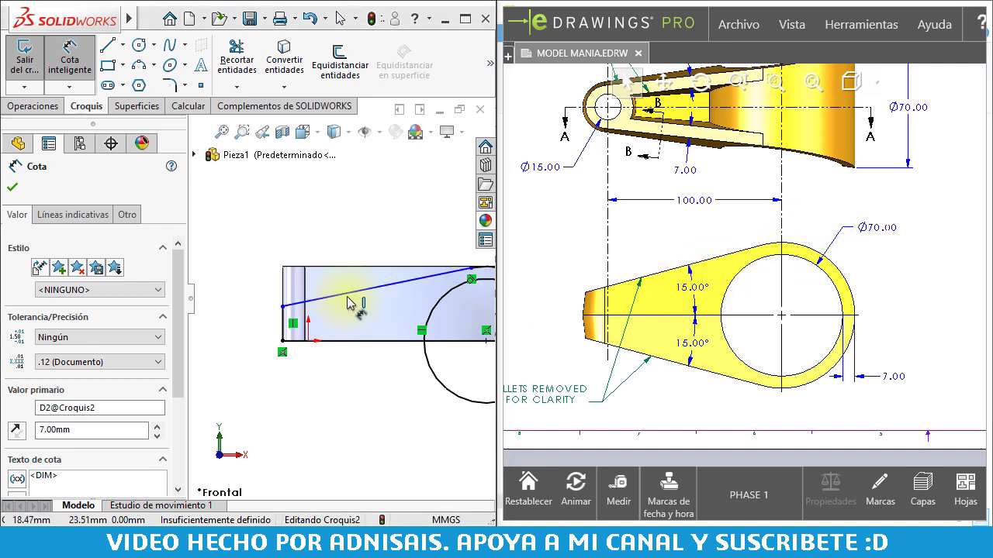
- Dimension the slanted line at 15° to the bottom line
click(348, 290)
click(347, 342)
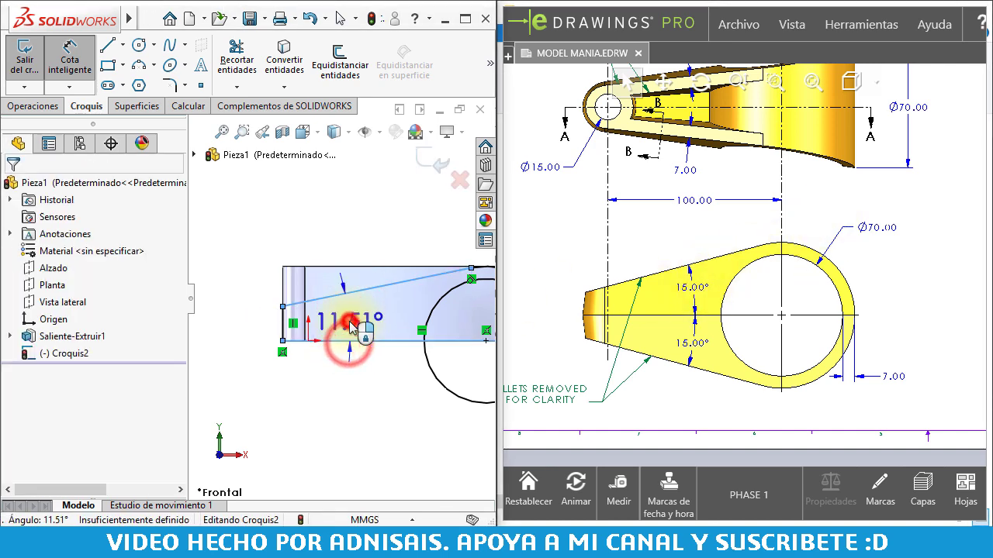
click(343, 328)
key(Return)
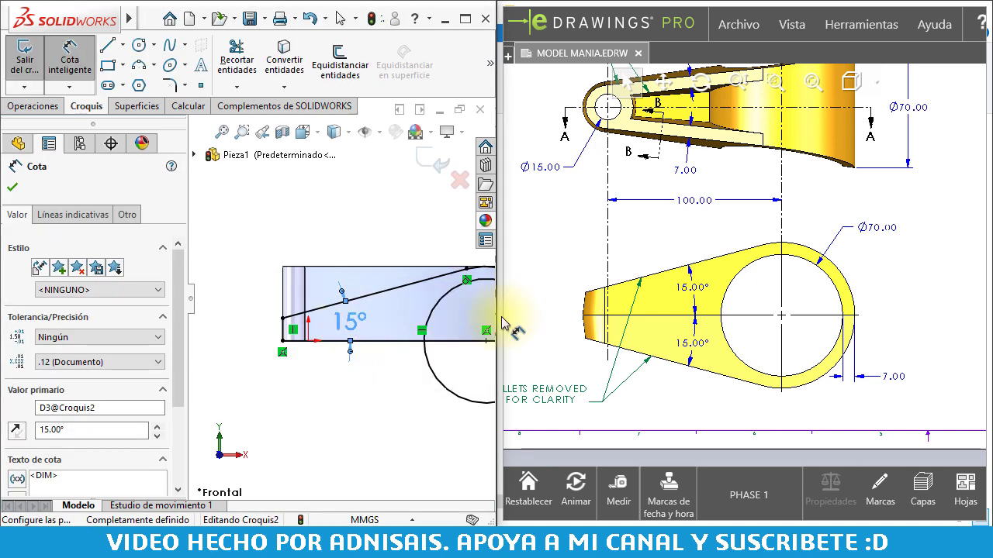
scroll(387, 348, up, 2)
key(Escape)
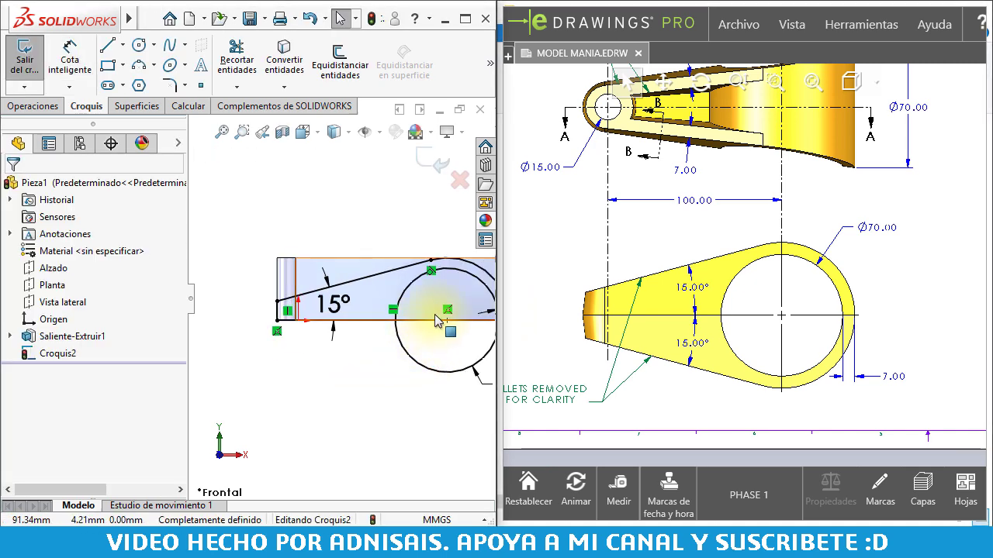
scroll(423, 338, down, 1)
scroll(415, 332, down, 1)
scroll(388, 302, down, 1)
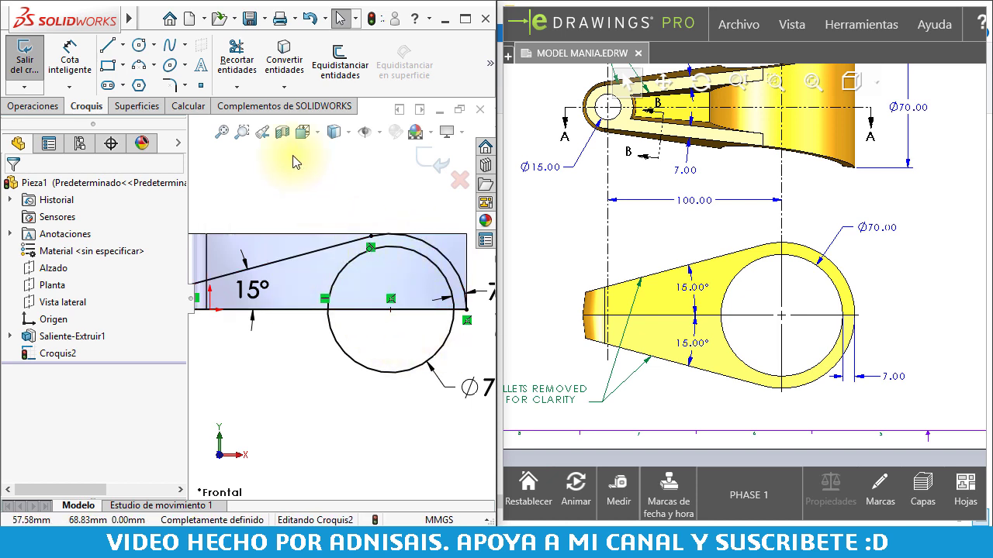
click(239, 64)
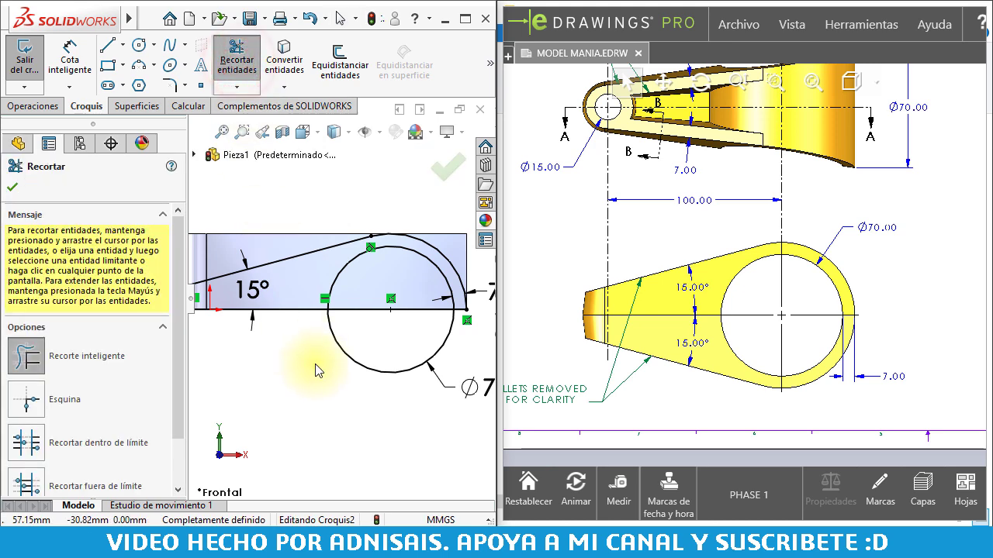
- Trim away the circle's lower arc and close the sketch
drag(314, 361, 368, 305)
scroll(364, 306, up, 2)
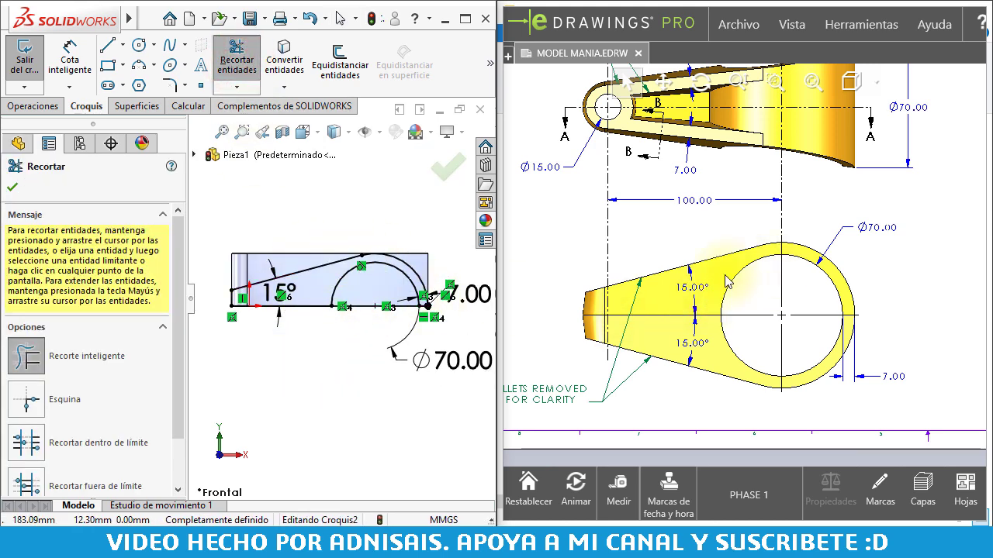
click(14, 183)
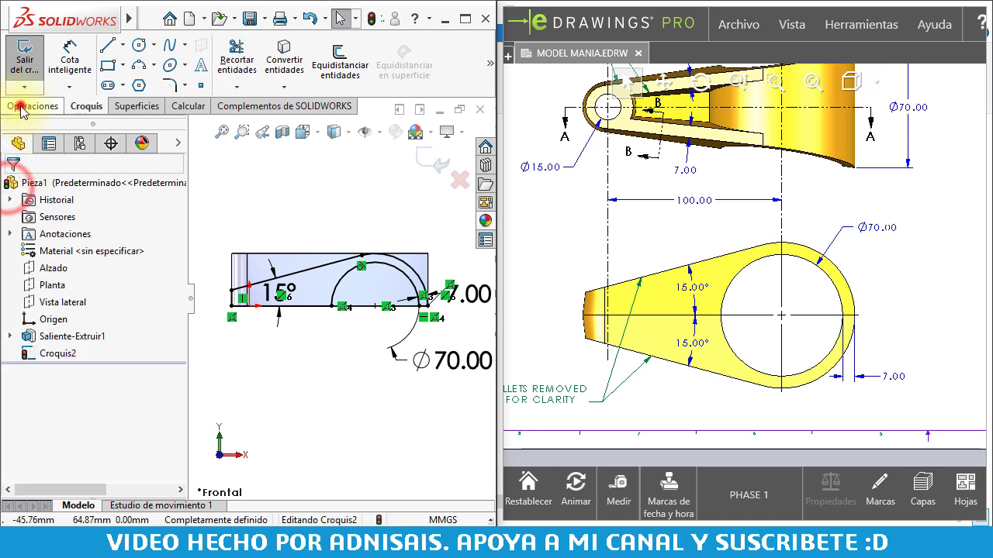
- Extrude Croquis2 70 mm mid-plane as Saliente-Extruir2 without merging the result
click(21, 109)
click(35, 65)
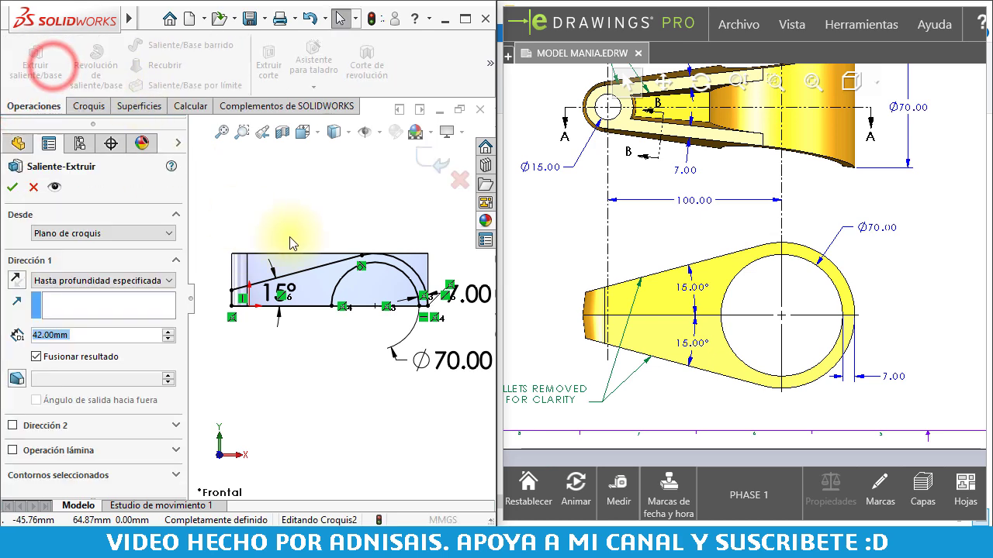
click(72, 280)
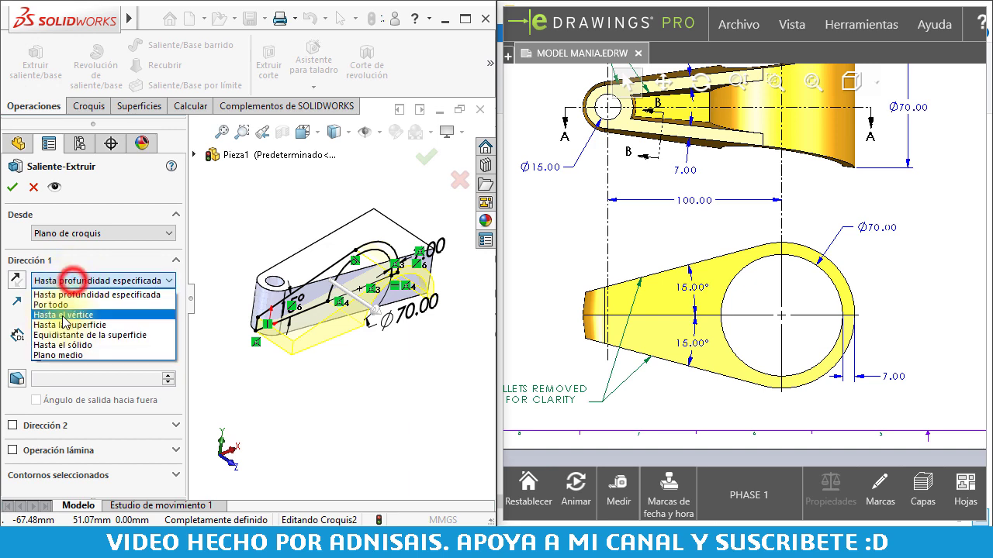
click(78, 349)
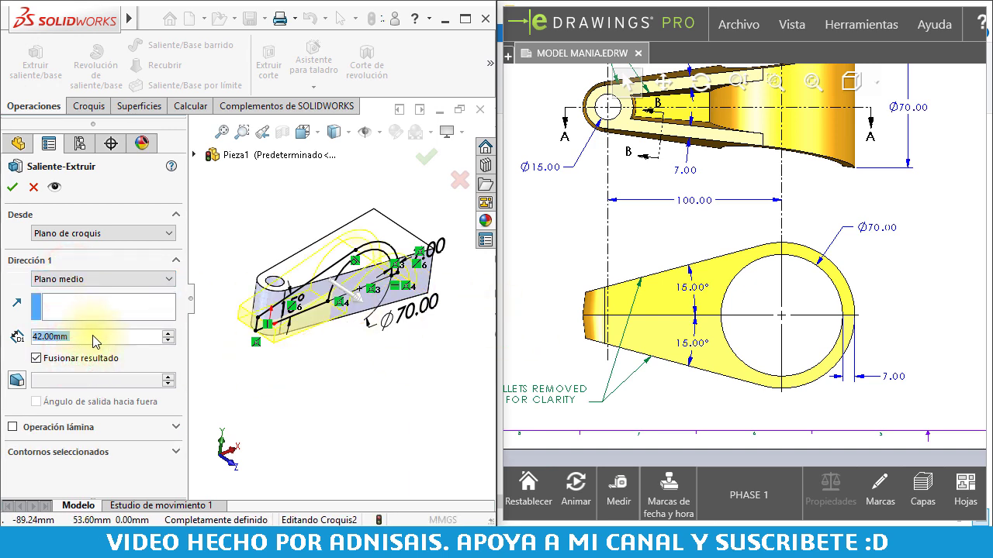
text(70)
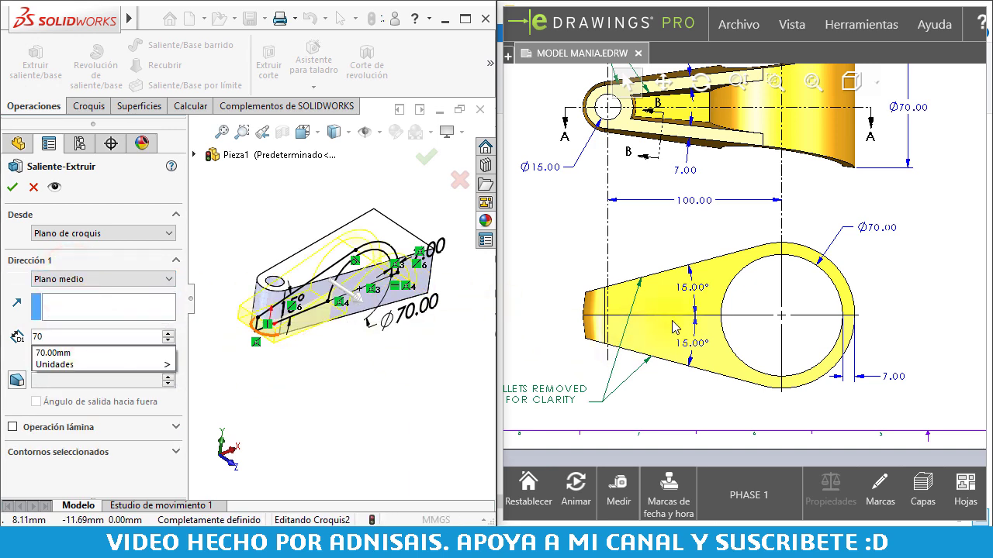
key(Return)
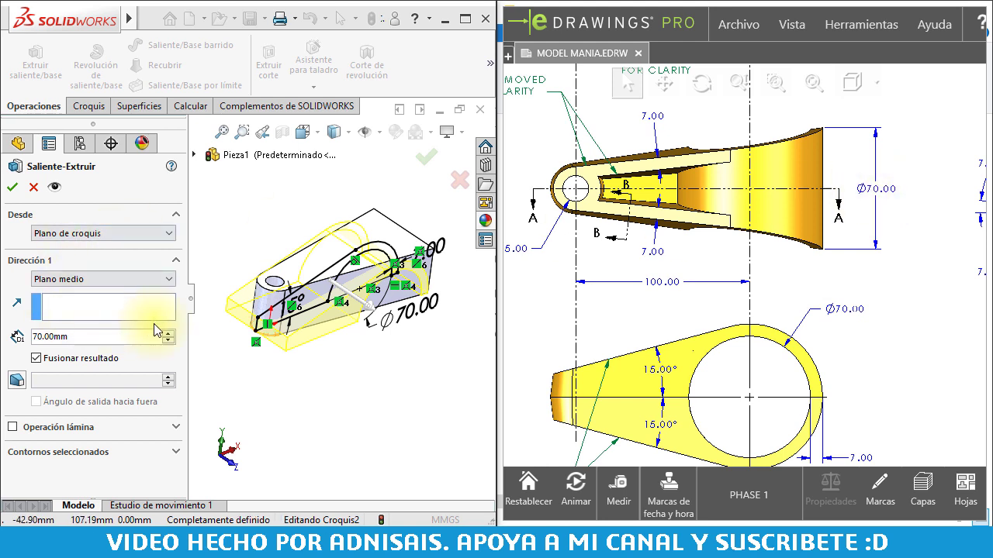
click(233, 216)
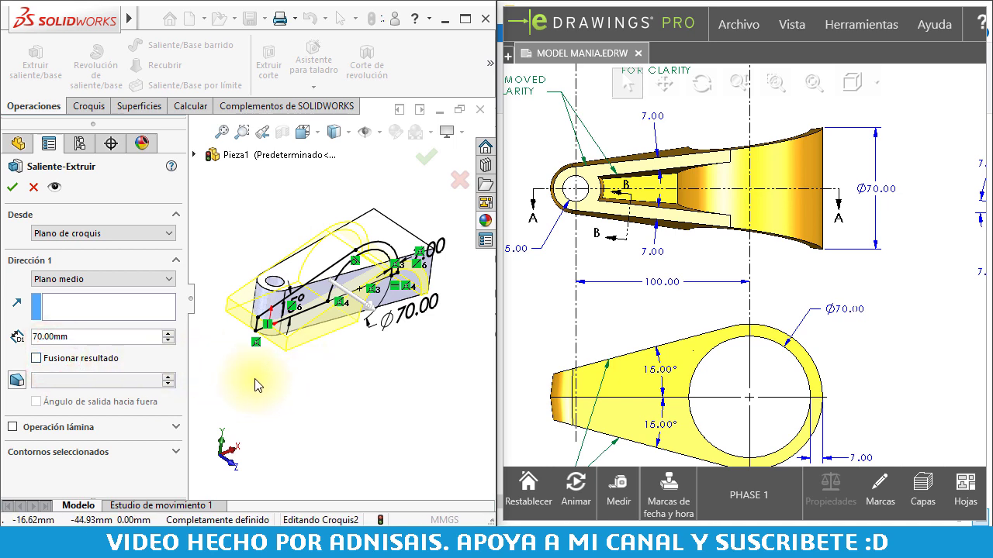
click(13, 187)
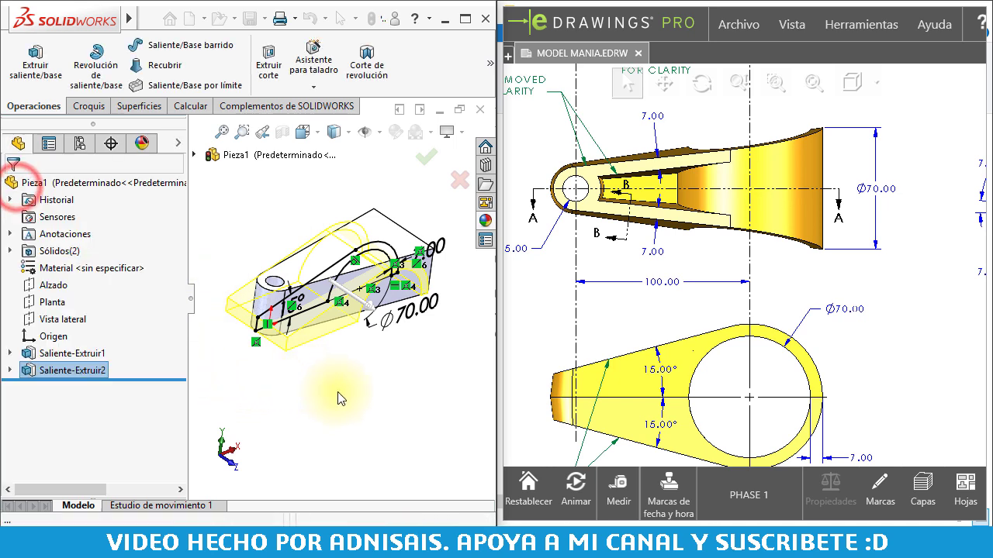
- Orbit the part and expand the Solid Bodies folder to check both bodies
middle_drag(327, 376, 329, 382)
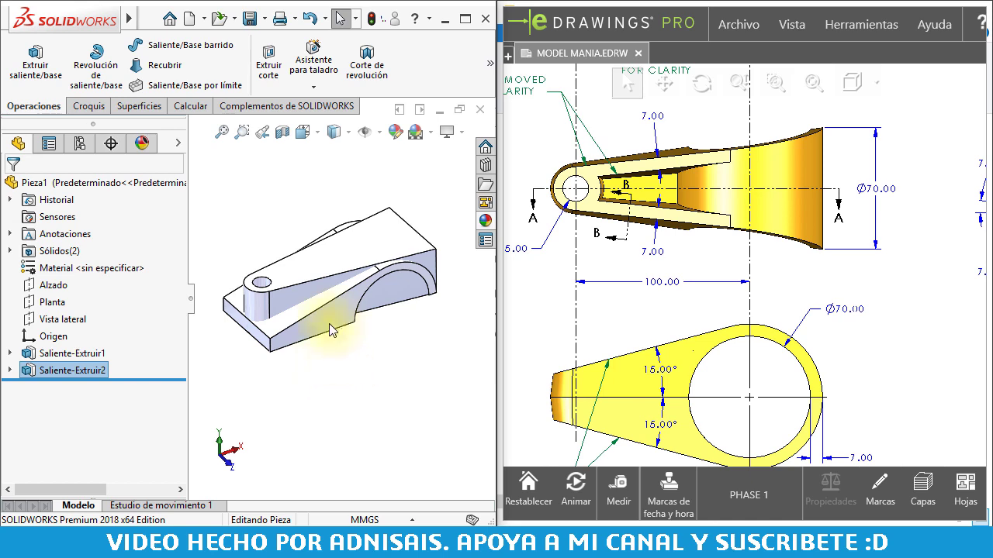
click(11, 251)
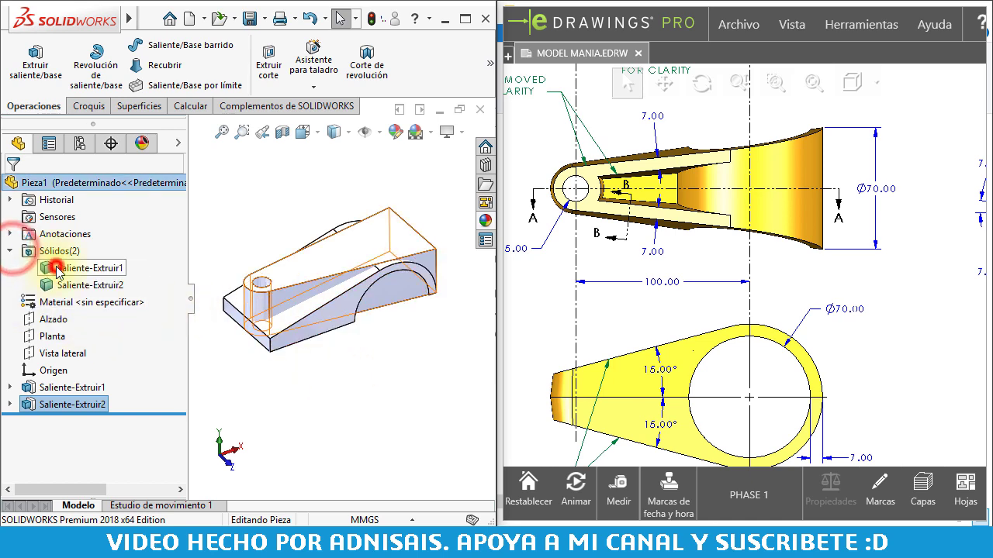
click(59, 269)
click(341, 416)
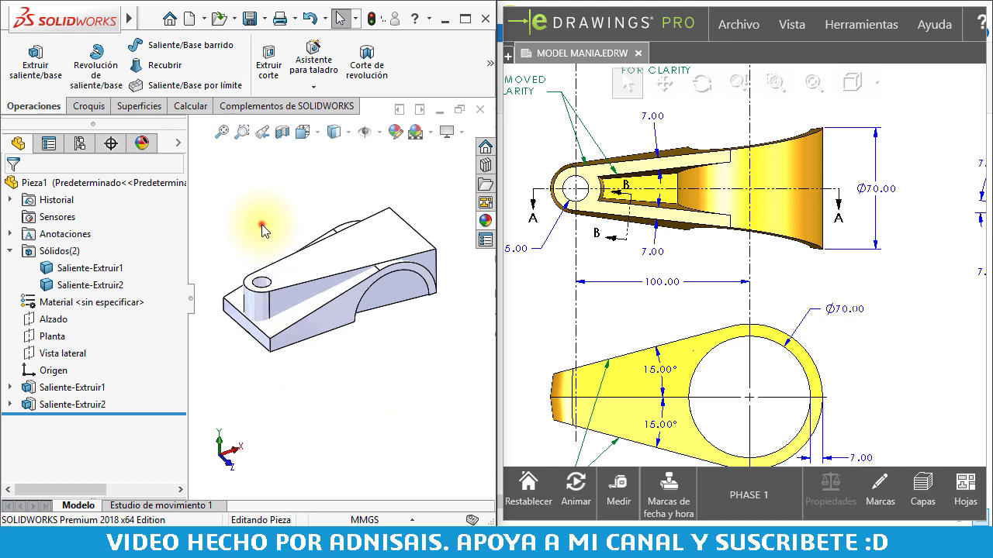
mouse_move(183, 18)
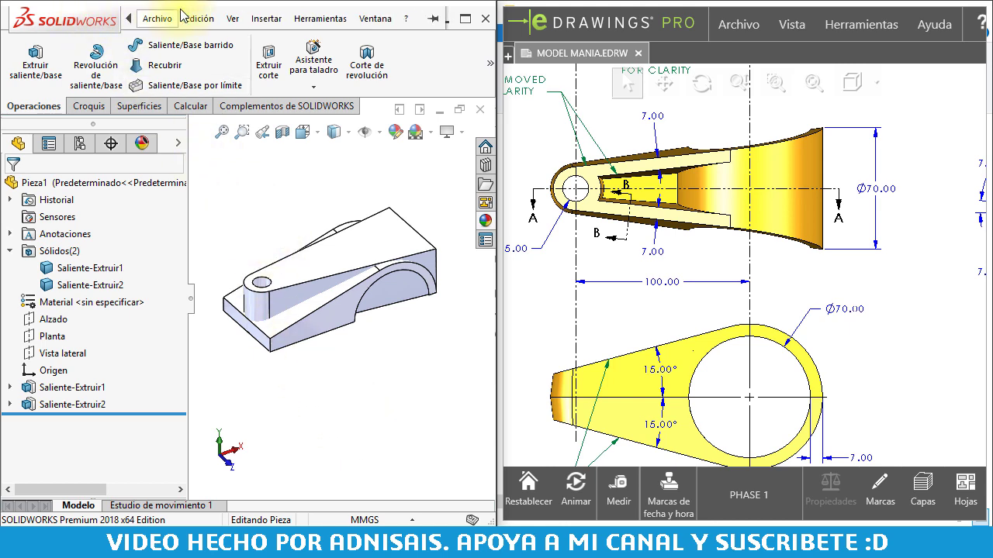
- Combine Saliente-Extruir1 and Saliente-Extruir2 with the Común option and orbit the preview
click(275, 17)
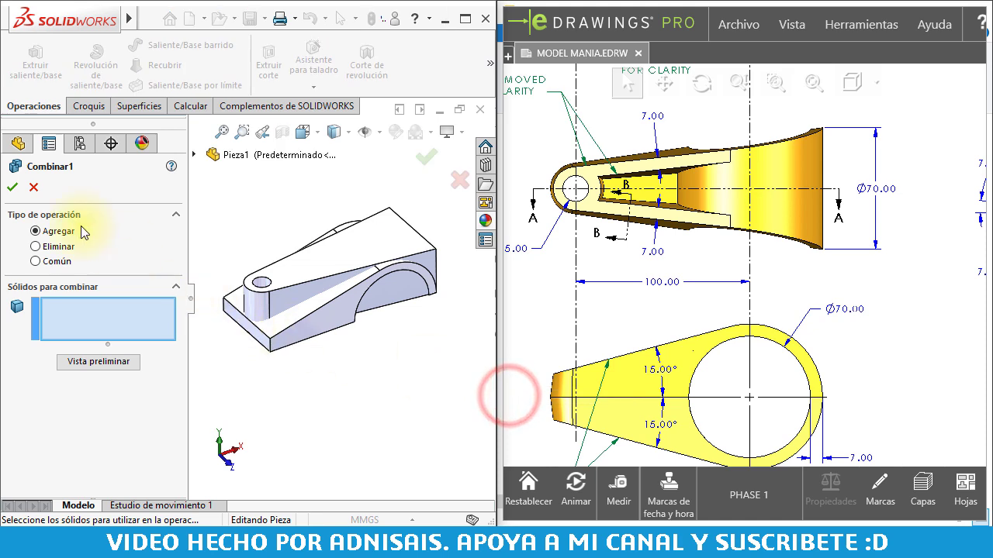
click(51, 262)
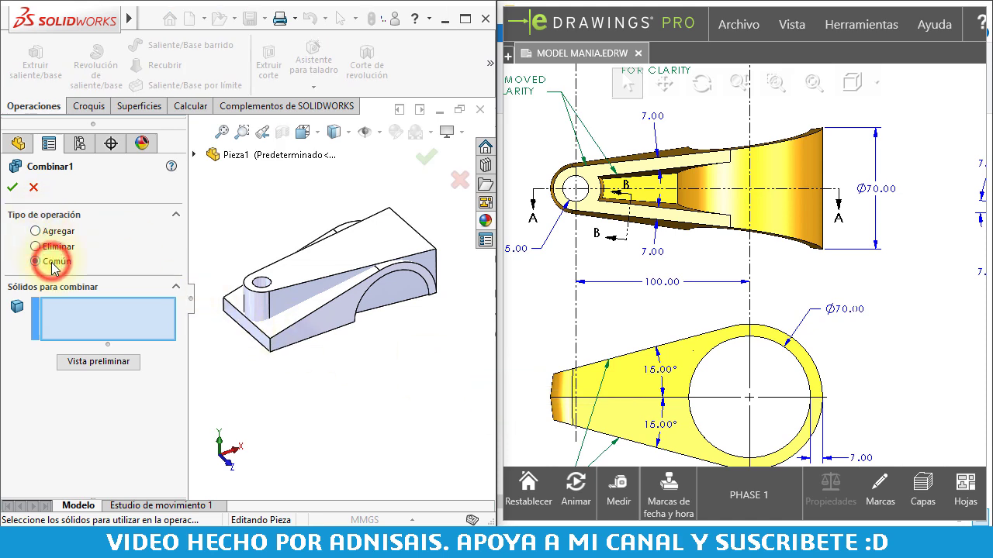
click(297, 276)
click(312, 317)
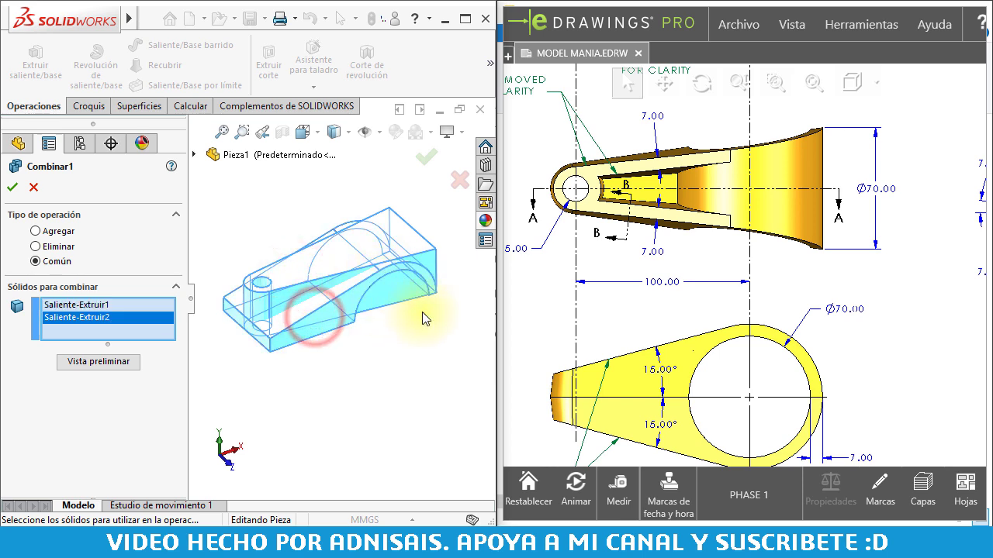
click(87, 364)
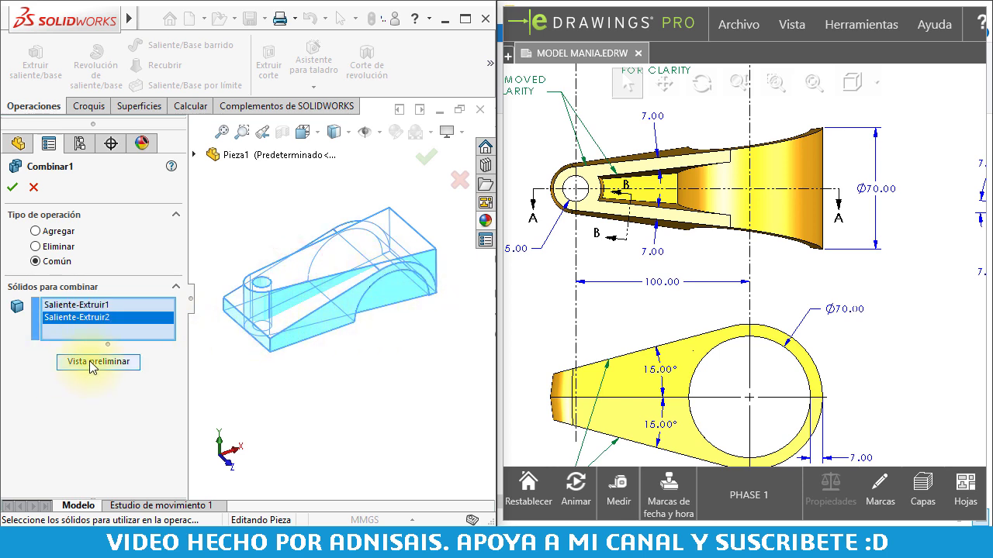
click(89, 361)
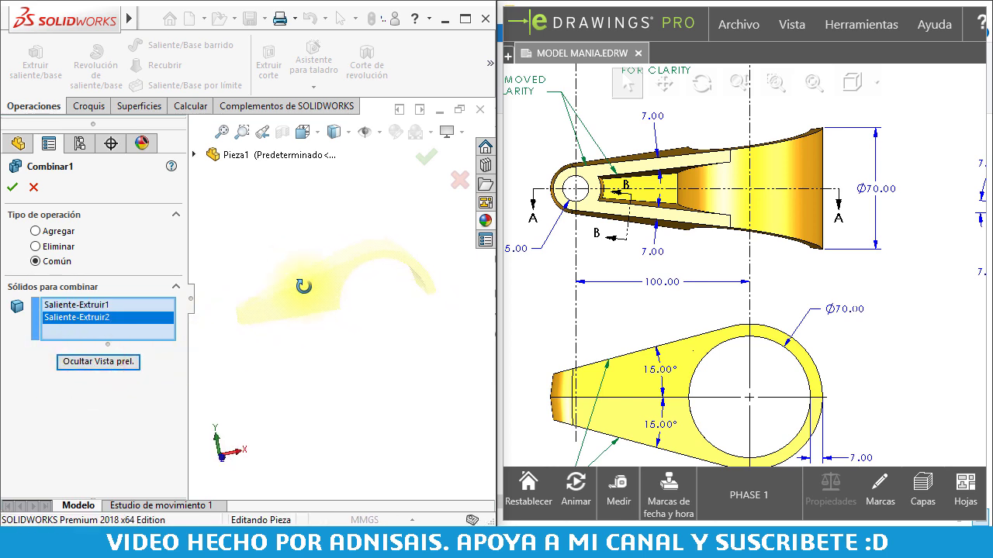
mouse_move(303, 286)
middle_down()
mouse_move(339, 331)
mouse_move(283, 171)
mouse_move(281, 217)
mouse_move(262, 222)
mouse_move(259, 239)
middle_up()
- Accept Combinar1, orbit the single arm, and pan the reference drawing to Section A-A
click(14, 187)
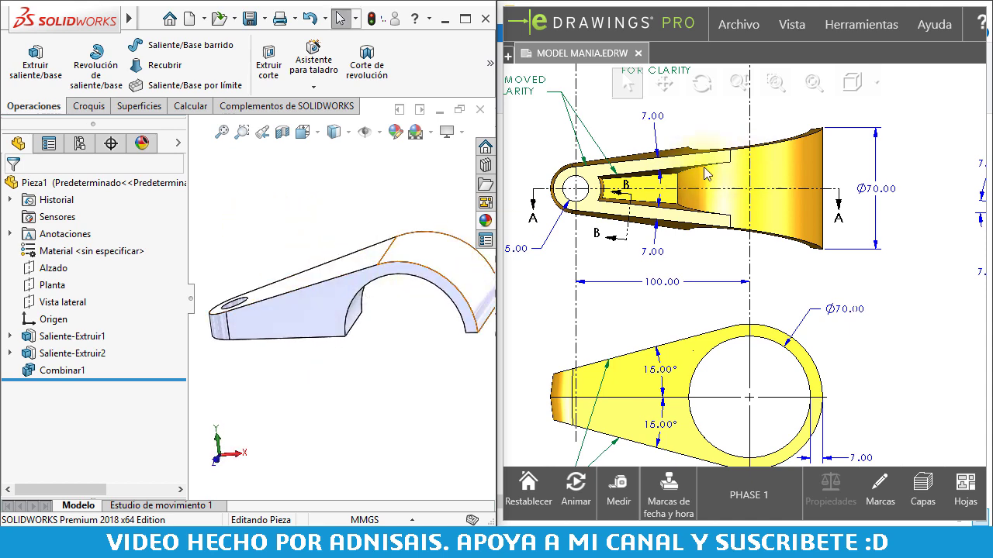
mouse_move(373, 261)
middle_down()
mouse_move(354, 251)
mouse_move(377, 207)
mouse_move(410, 193)
mouse_move(365, 295)
mouse_move(388, 303)
mouse_move(414, 374)
mouse_move(409, 366)
middle_up()
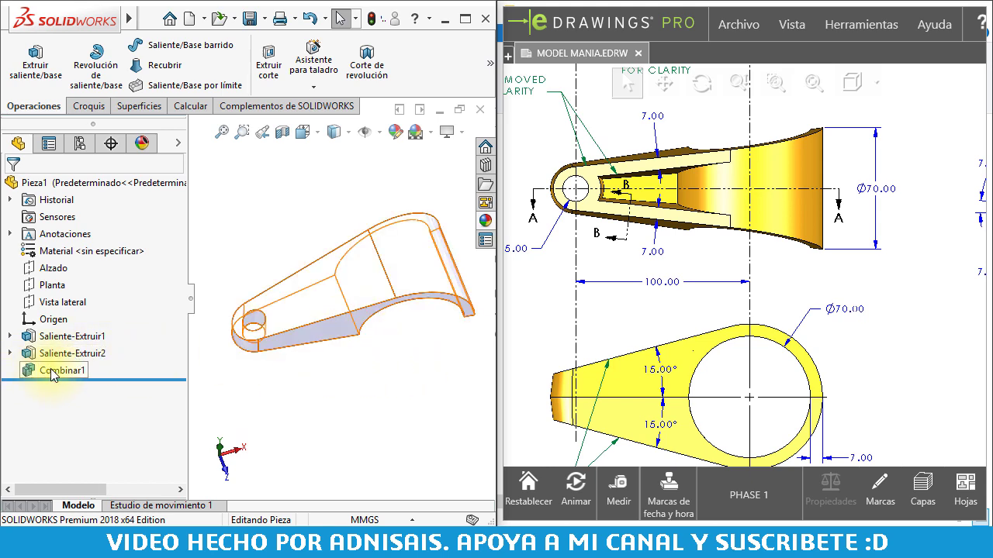
mouse_move(361, 390)
middle_down()
mouse_move(277, 164)
mouse_move(295, 177)
middle_up()
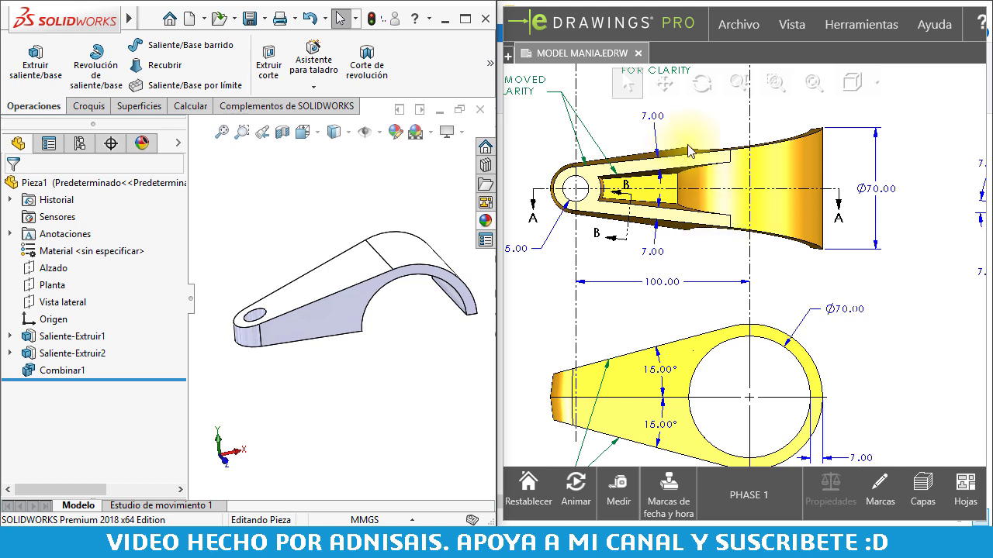
middle_drag(688, 151, 766, 298)
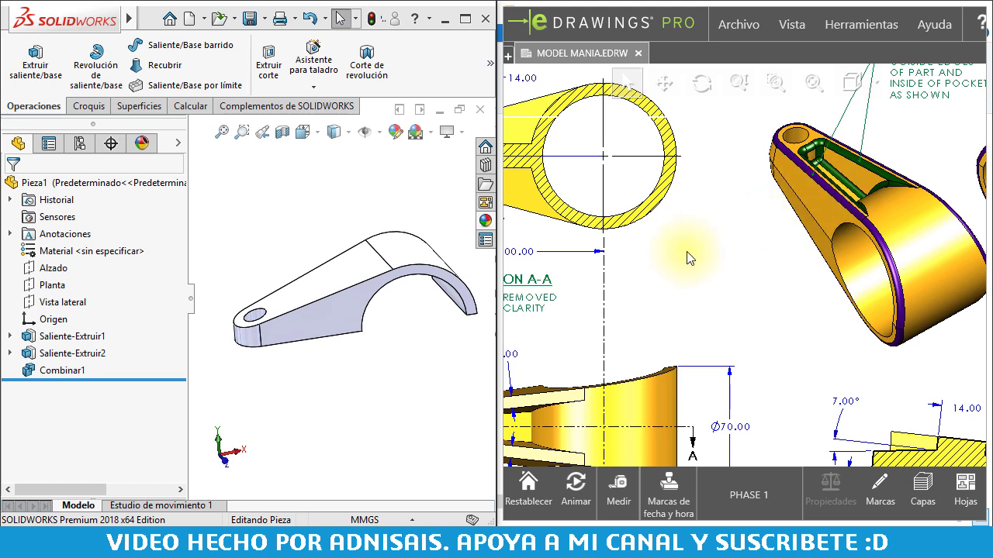
middle_drag(833, 206, 668, 287)
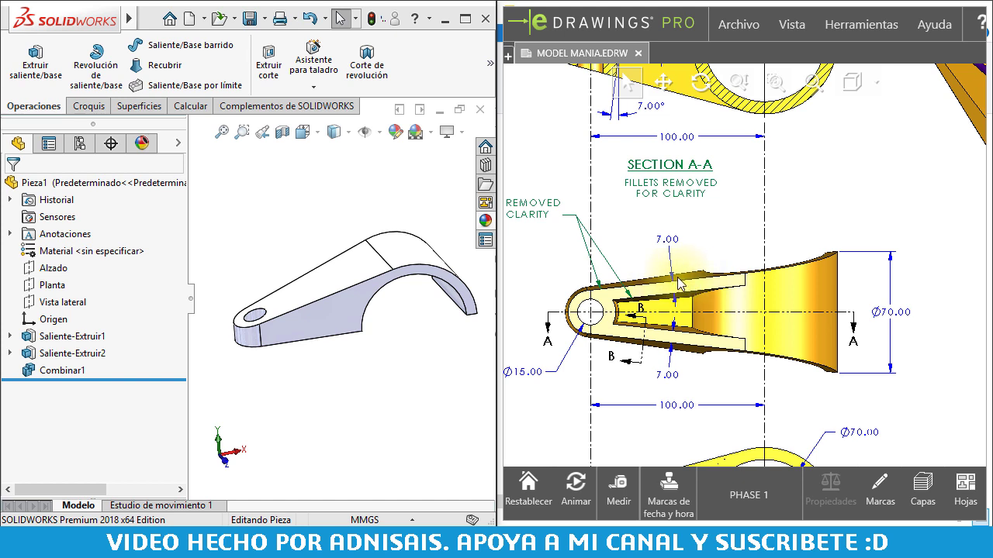
click(310, 214)
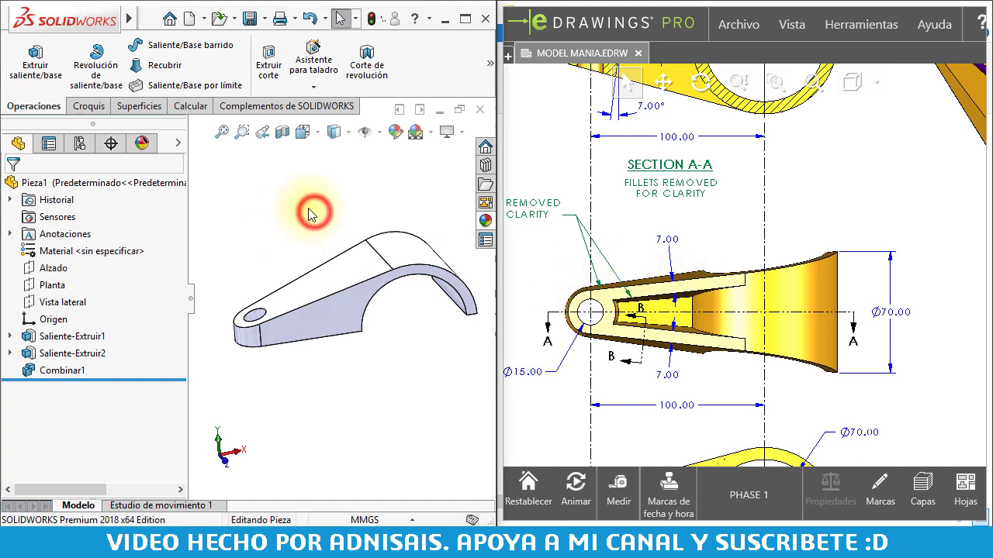
- Start a neutral-plane draft at 7° with Planta as the neutral plane
click(489, 66)
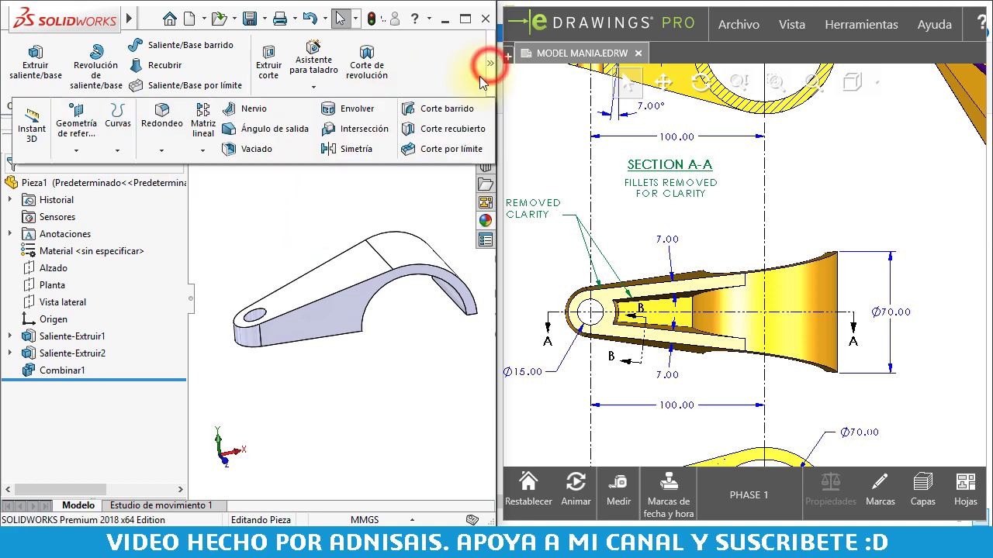
click(268, 135)
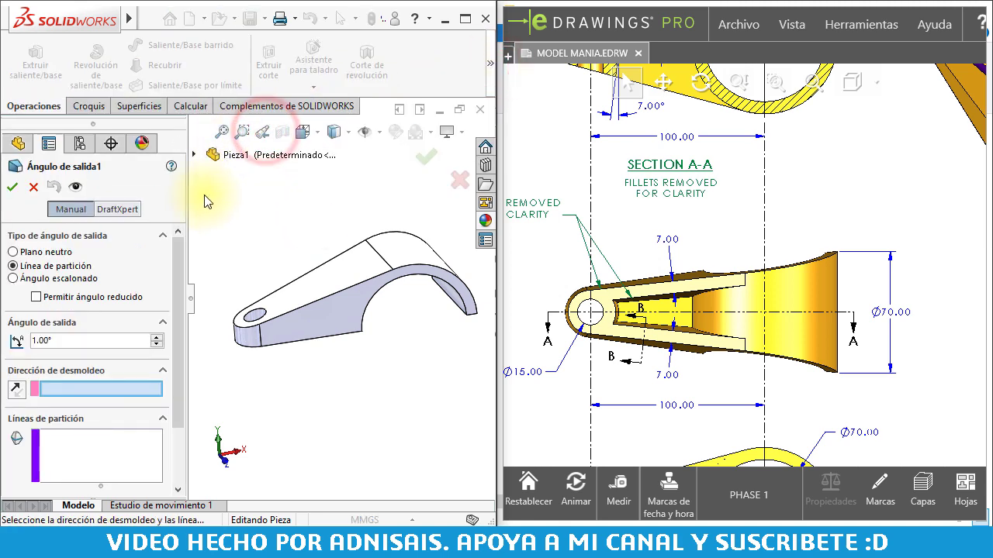
click(18, 252)
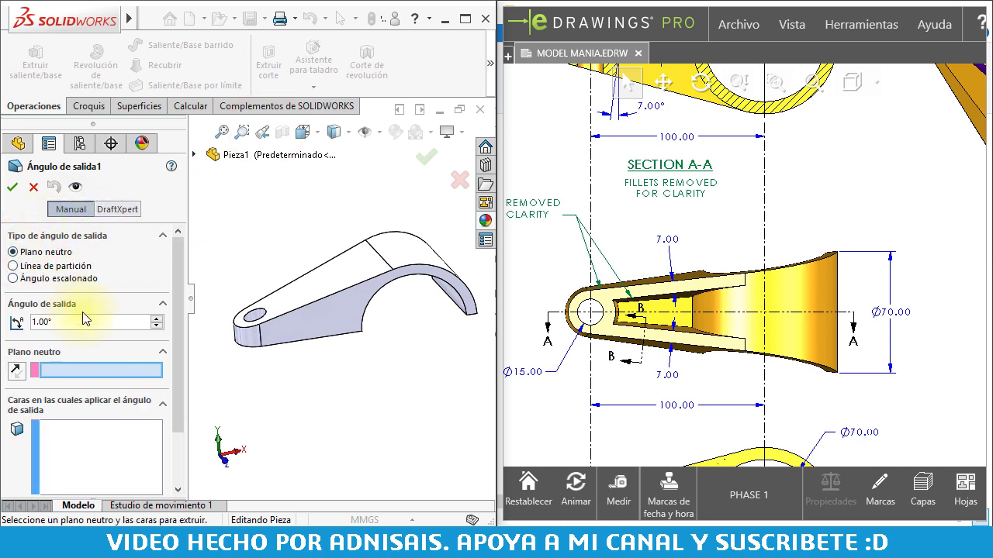
double_click(86, 322)
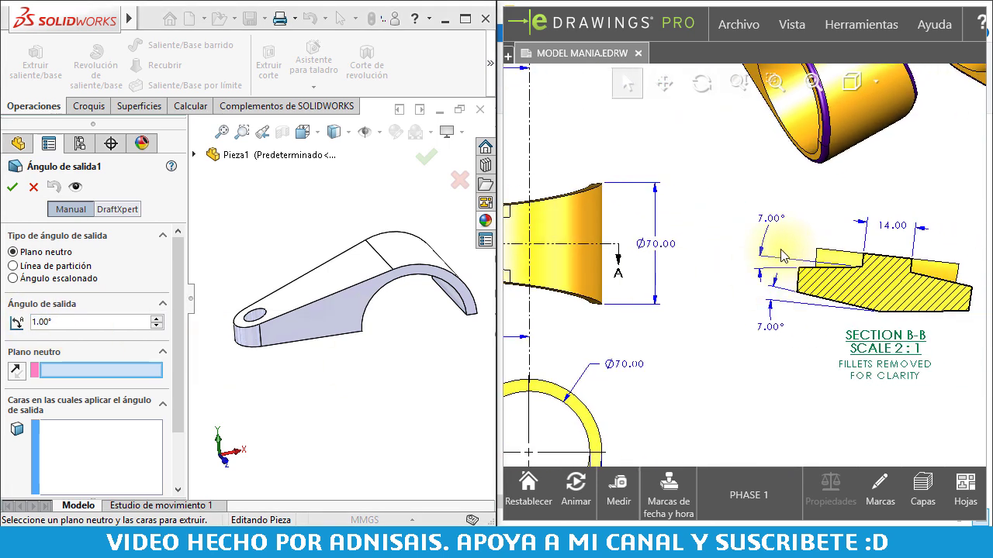
double_click(80, 320)
text(7)
click(73, 369)
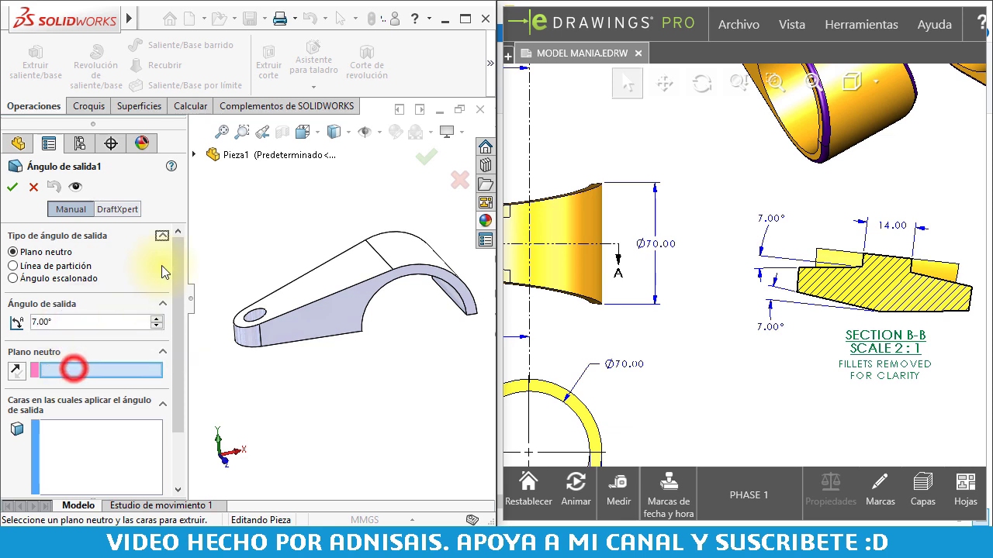
click(193, 154)
click(243, 258)
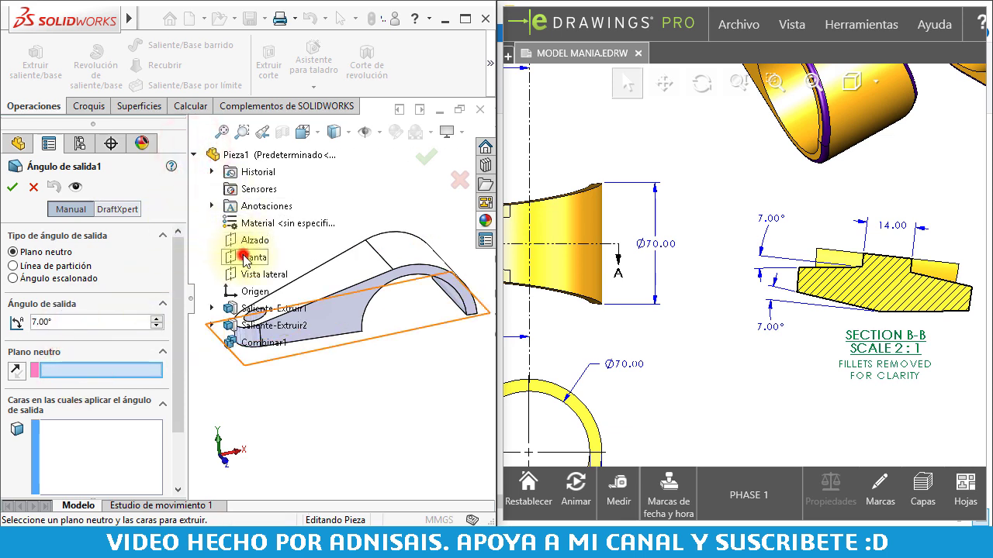
- Select three side faces of the arm, reverse the draft direction, and accept the draft
drag(176, 329, 177, 341)
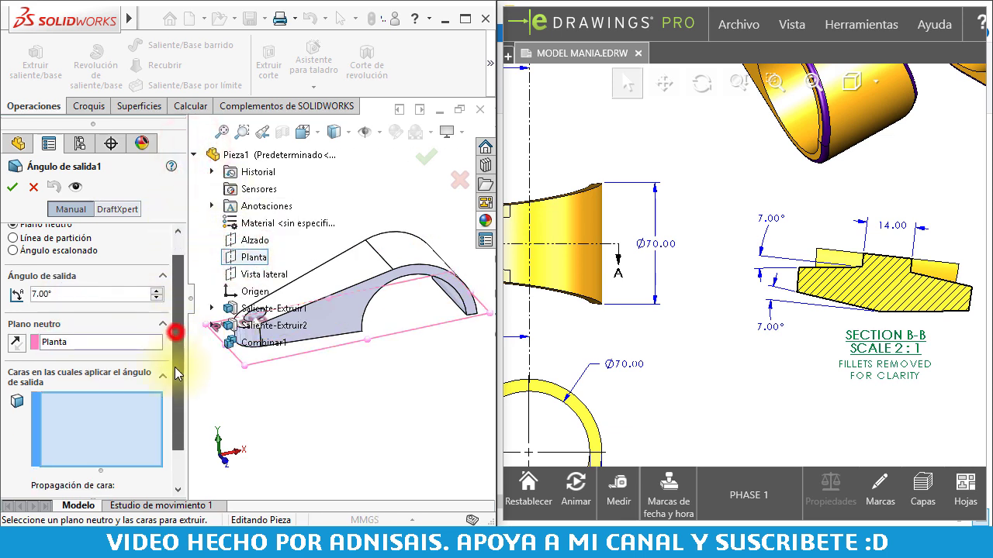
click(104, 400)
click(347, 307)
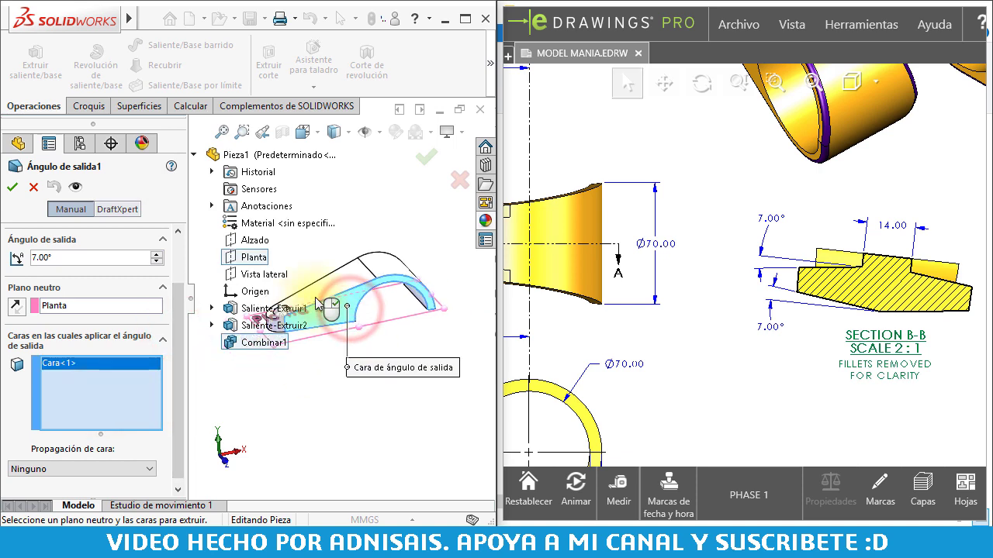
click(199, 155)
scroll(252, 283, down, 3)
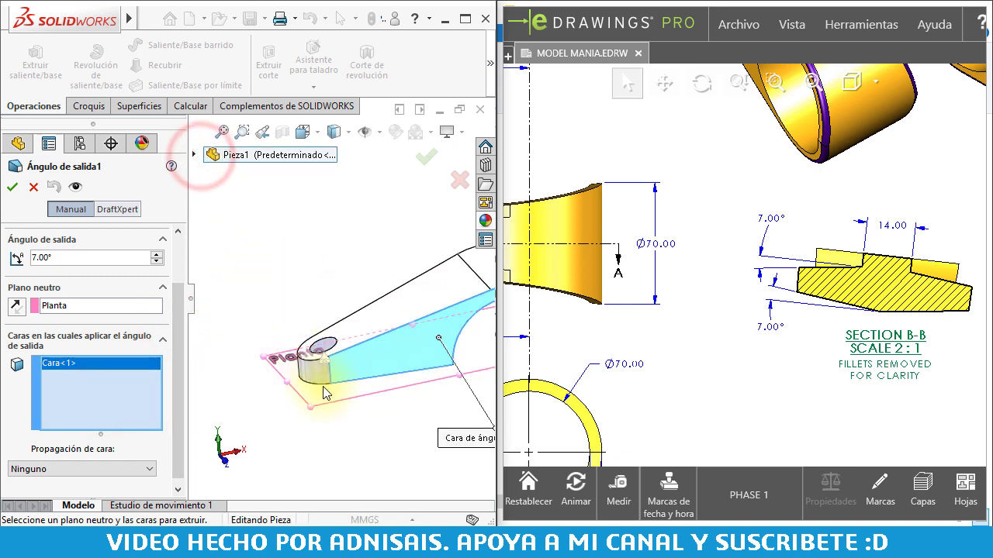
click(320, 378)
mouse_move(353, 329)
middle_down()
mouse_move(432, 355)
mouse_move(328, 343)
mouse_move(280, 311)
mouse_move(258, 320)
middle_up()
click(310, 317)
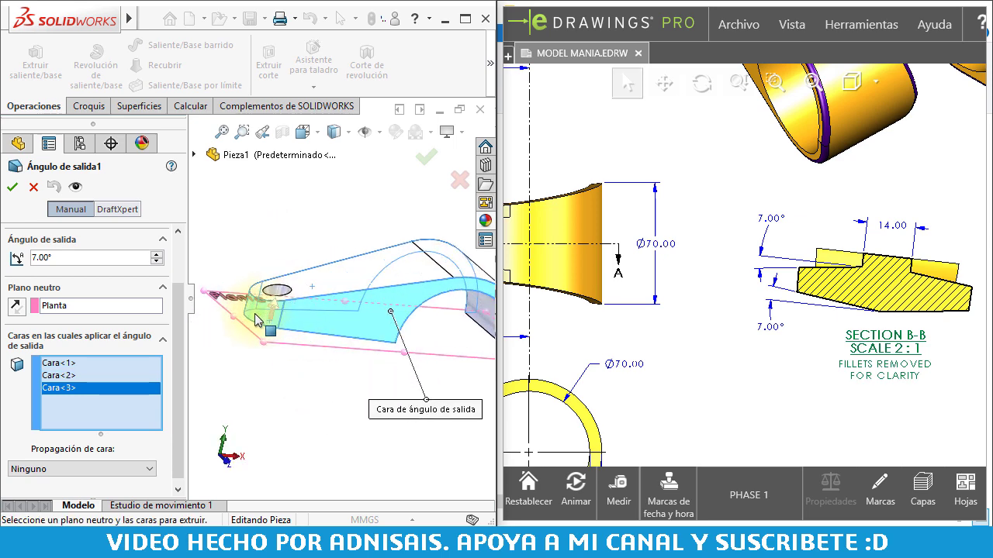
click(13, 307)
mouse_move(271, 308)
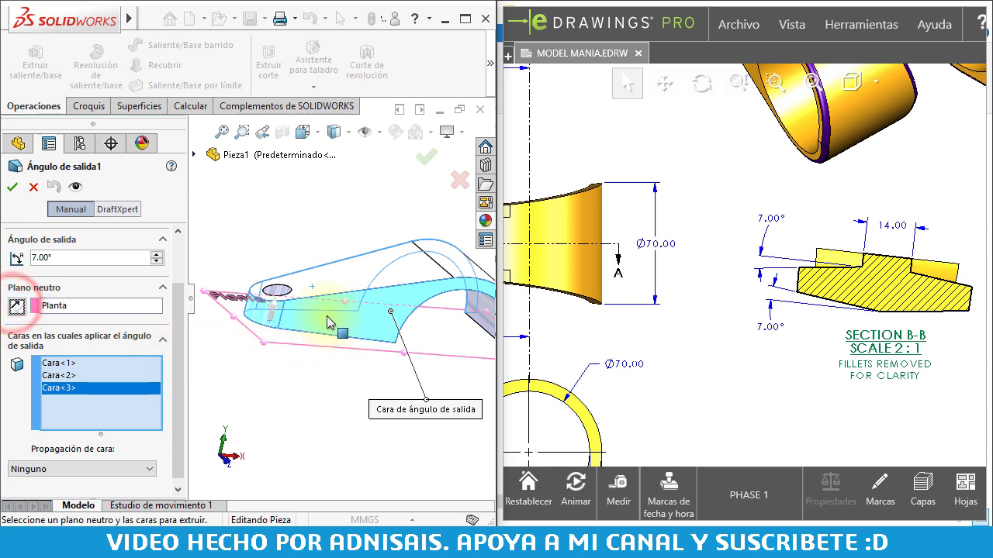
mouse_move(327, 316)
middle_down()
mouse_move(313, 322)
mouse_move(339, 290)
middle_up()
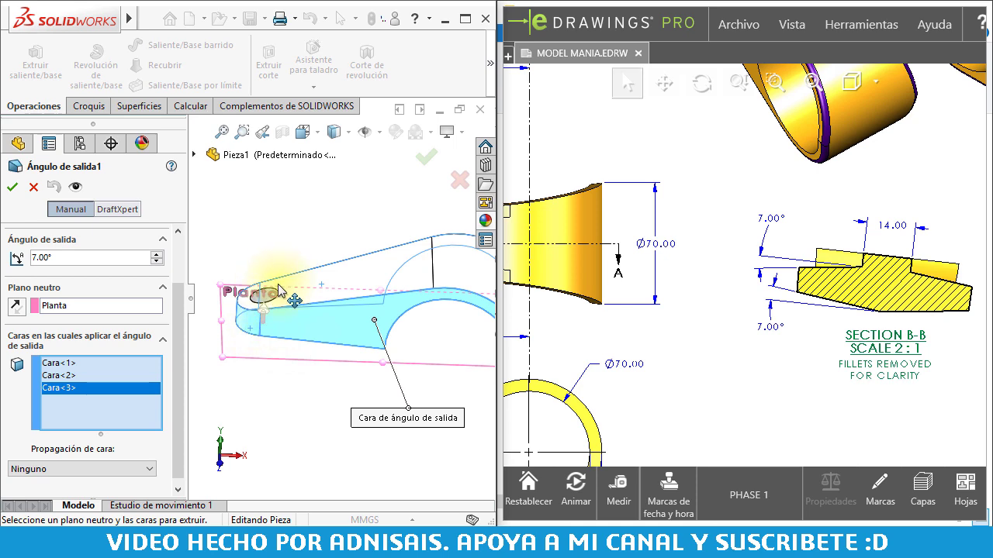
click(12, 190)
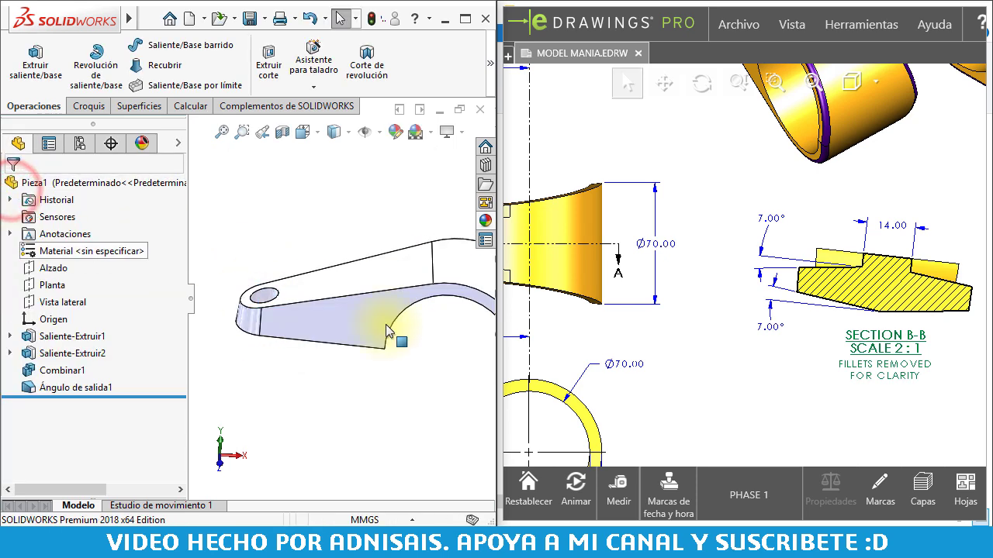
- View the arm from isometric and top, orbit it, and pan the reference to Section A-A's 7.00 and 14.00 dimensions
key(ctrl+7)
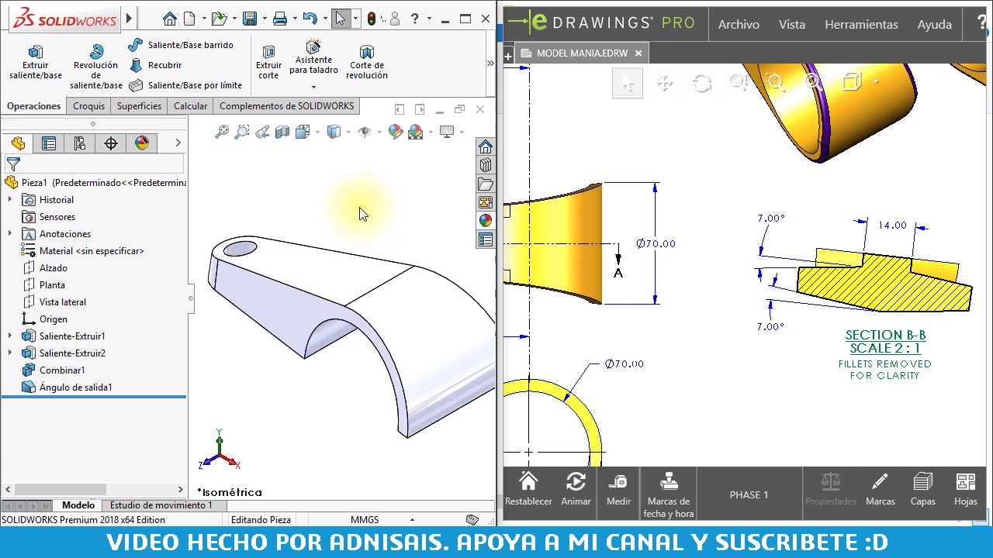
key(ctrl+5)
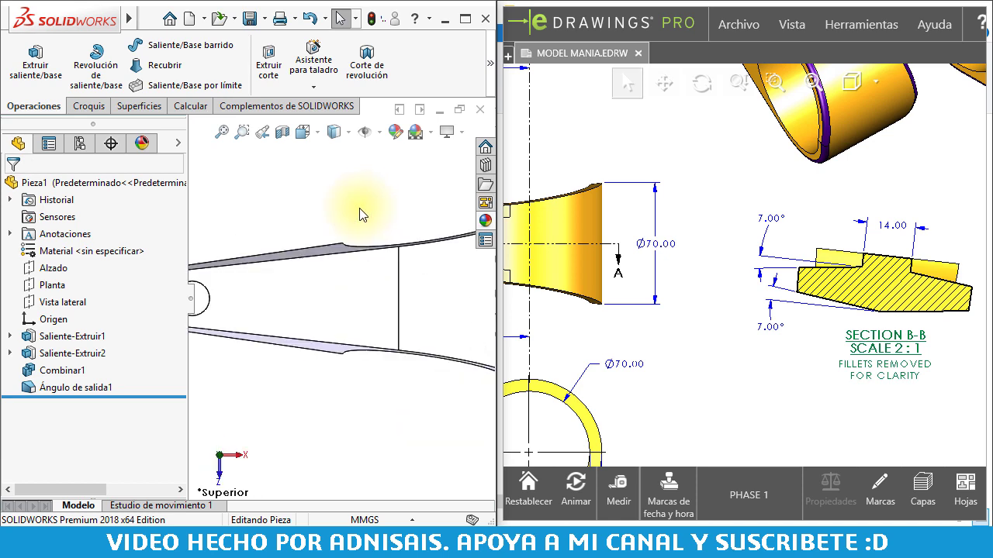
scroll(287, 299, up, 1)
scroll(293, 306, up, 1)
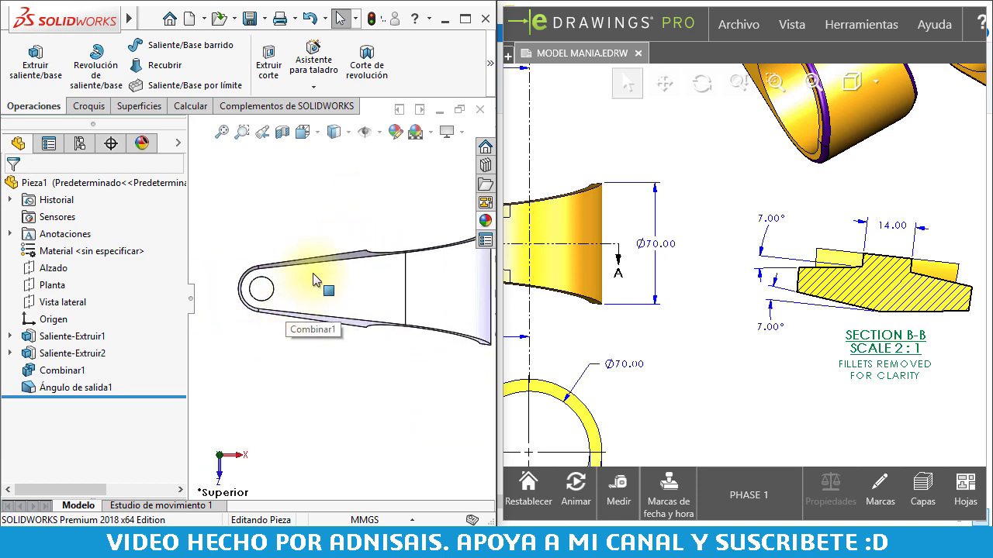
click(705, 261)
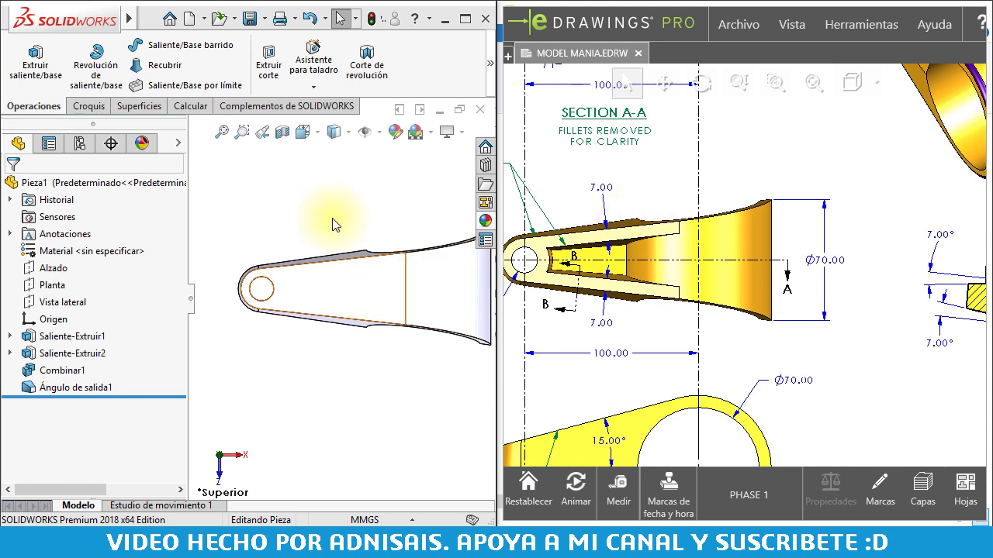
click(340, 200)
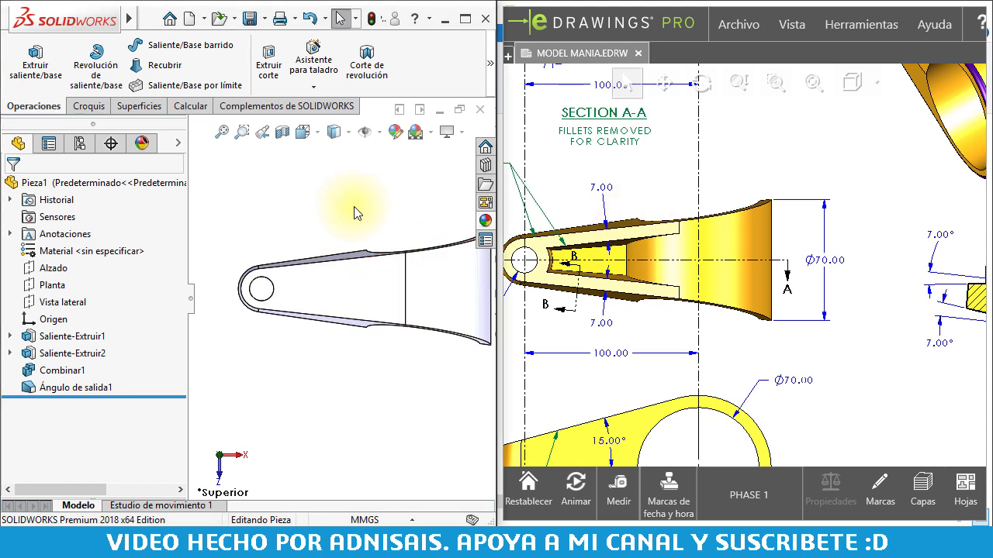
mouse_move(397, 318)
middle_down()
mouse_move(385, 207)
mouse_move(383, 215)
middle_up()
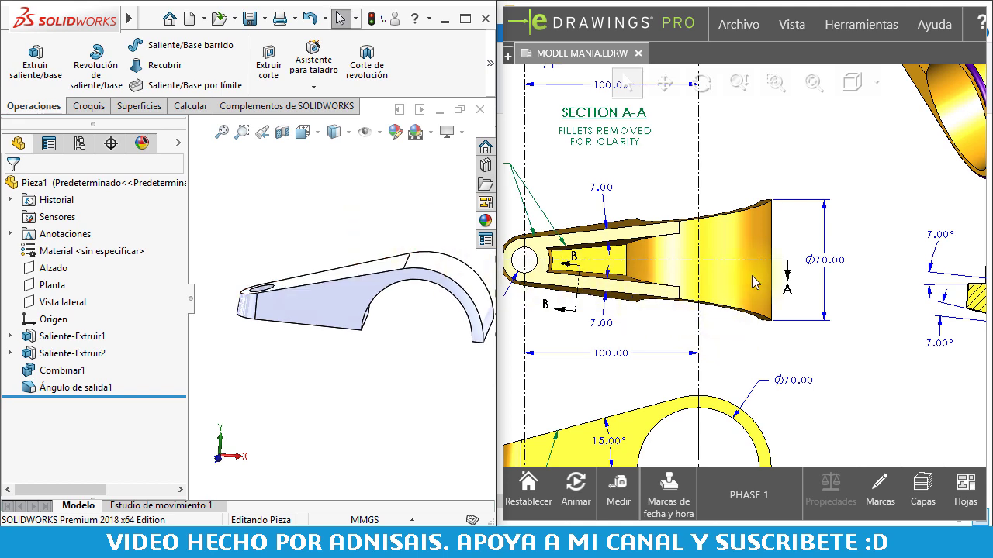
middle_drag(726, 236, 749, 376)
middle_drag(589, 140, 597, 215)
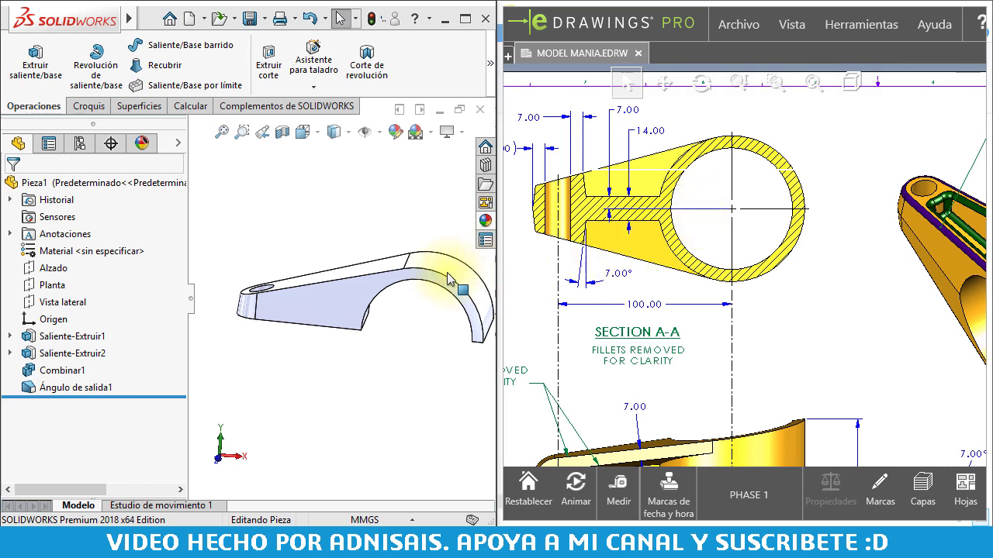
click(378, 218)
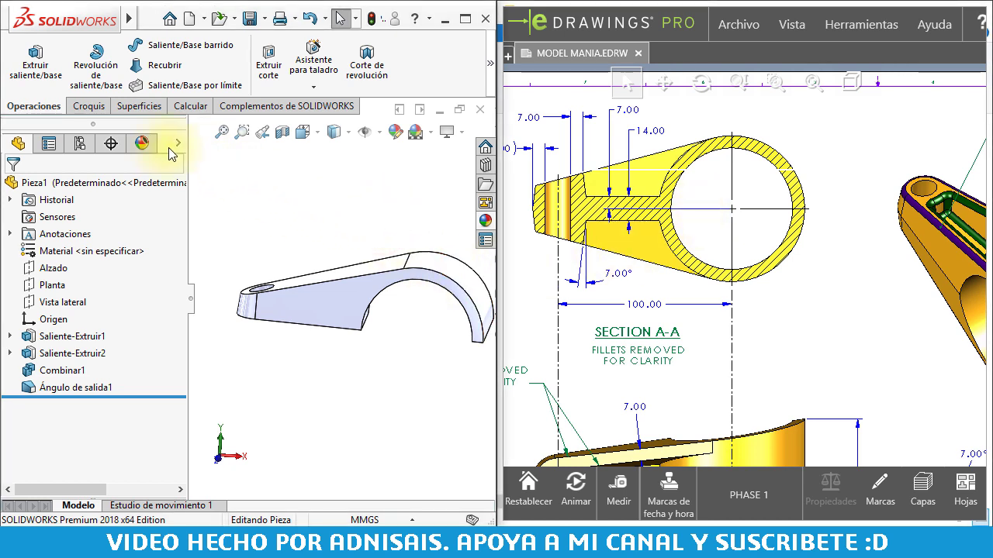
- Enable the Superficies commands and start an Offset Surface with a 7 mm distance
right_click(134, 113)
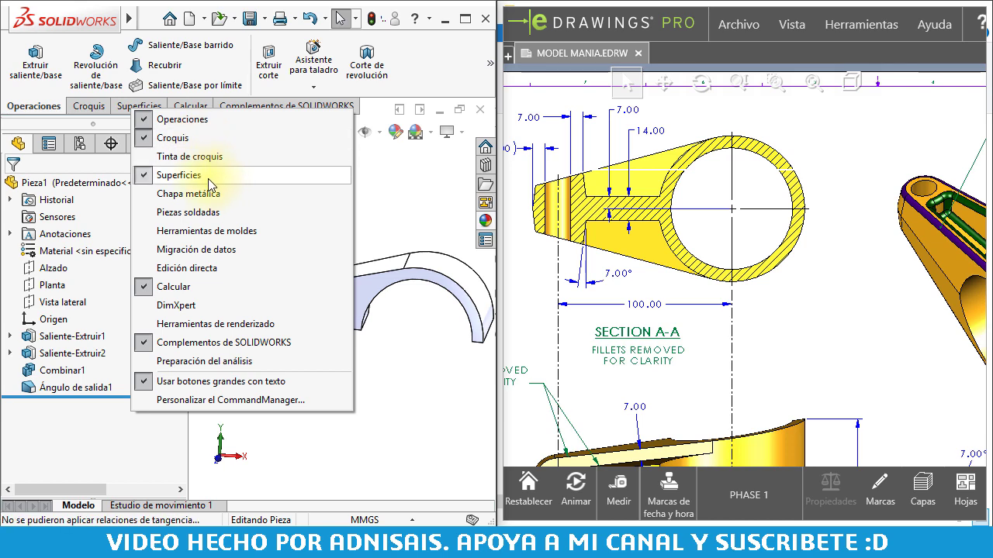
click(124, 107)
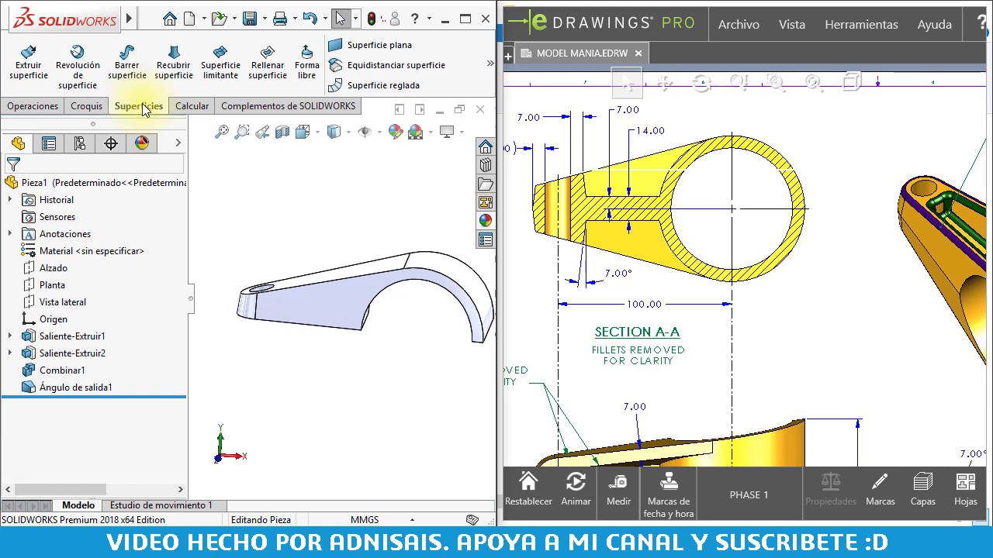
click(377, 72)
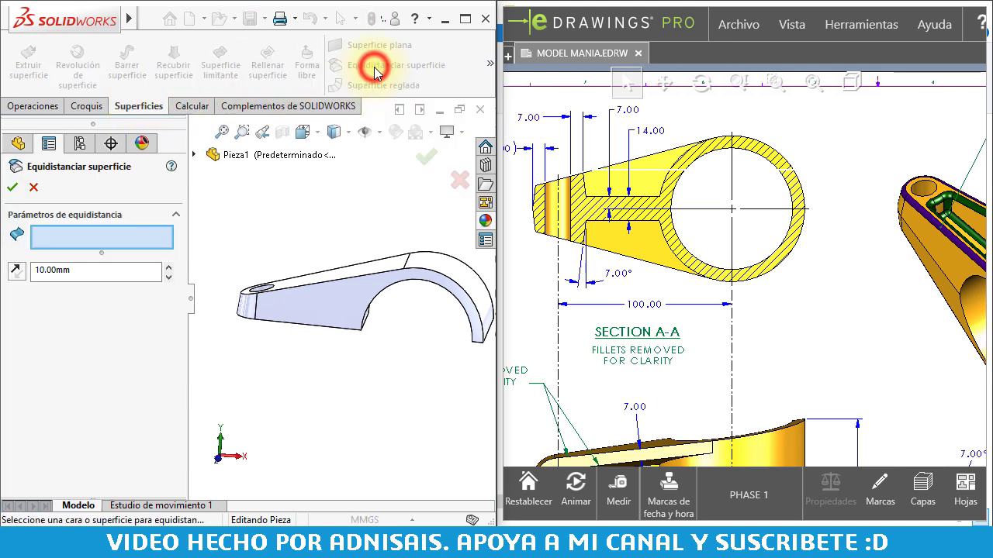
click(134, 269)
double_click(133, 269)
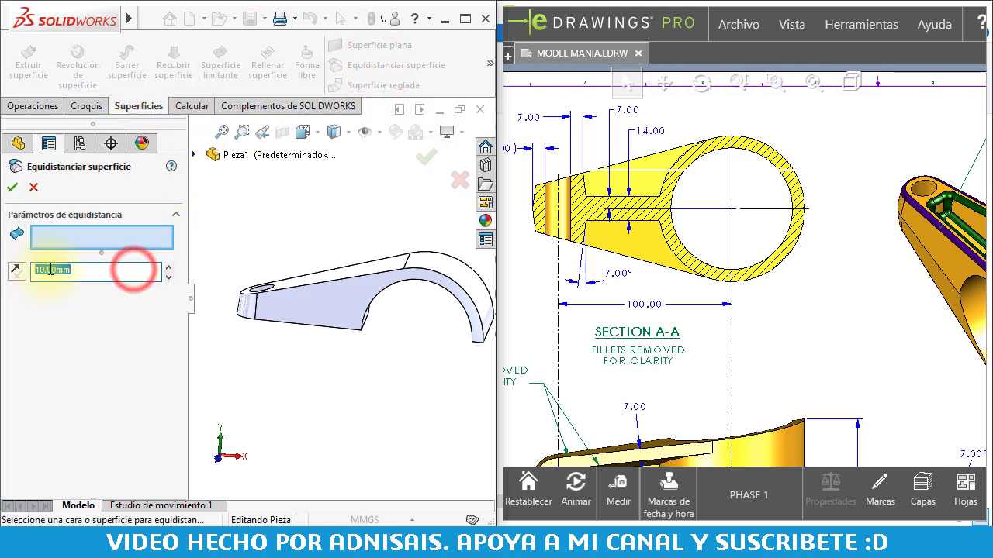
text(7)
click(58, 330)
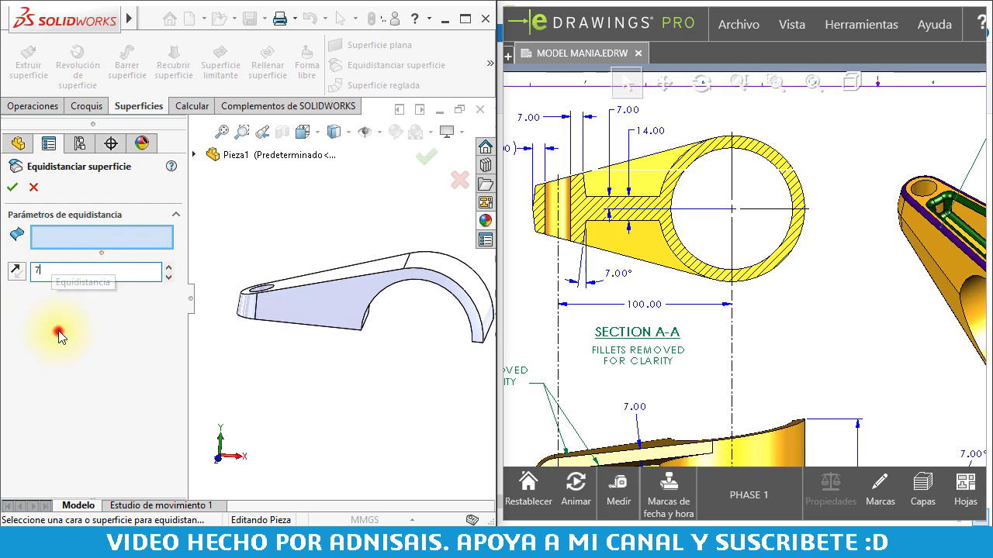
- Offset two arm faces by 7 mm to create Superficie-Equidistancia1
click(113, 233)
mouse_move(321, 294)
middle_down()
mouse_move(307, 237)
mouse_move(353, 325)
mouse_move(399, 354)
middle_up()
click(351, 321)
click(369, 291)
scroll(387, 344, down, 5)
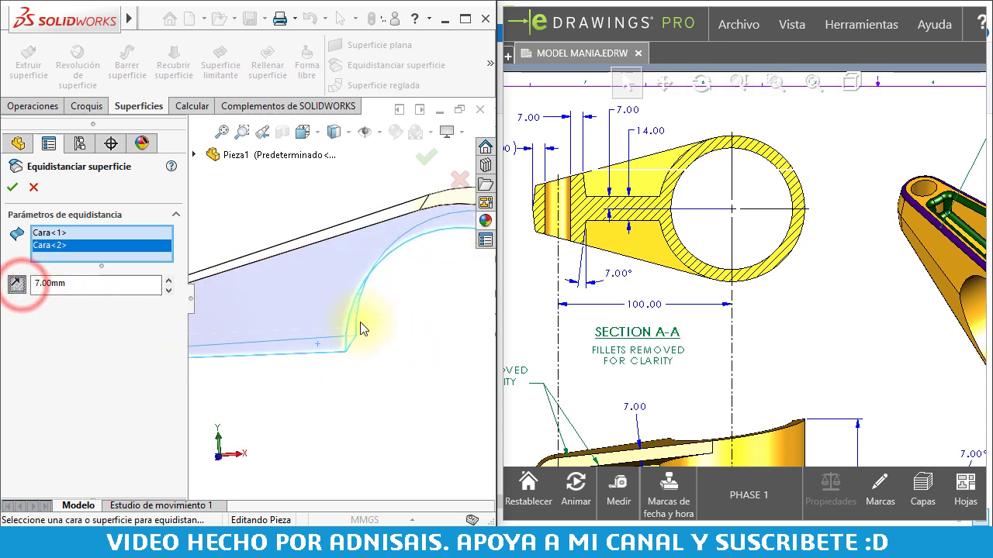
middle_drag(365, 328, 355, 255)
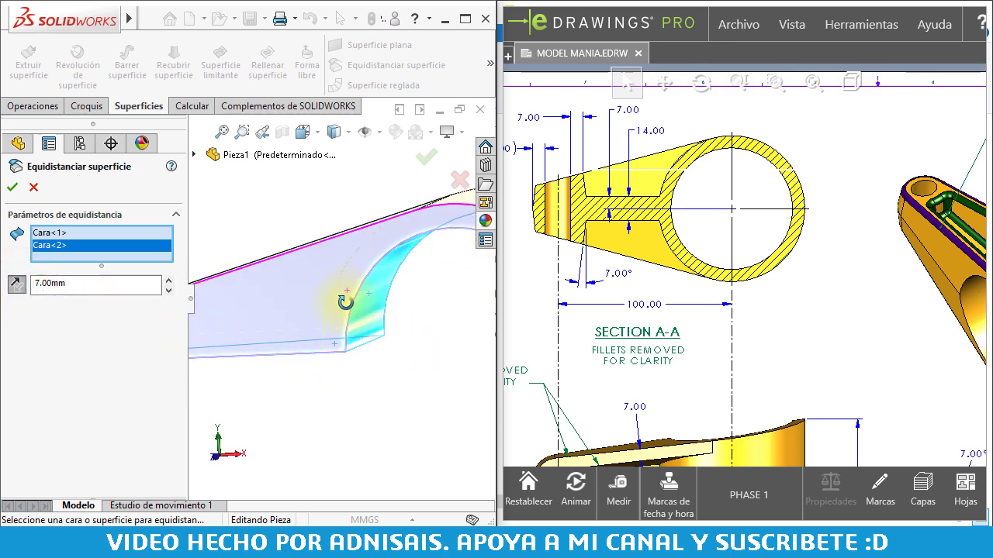
click(12, 187)
scroll(343, 333, up, 3)
middle_drag(343, 301, 344, 308)
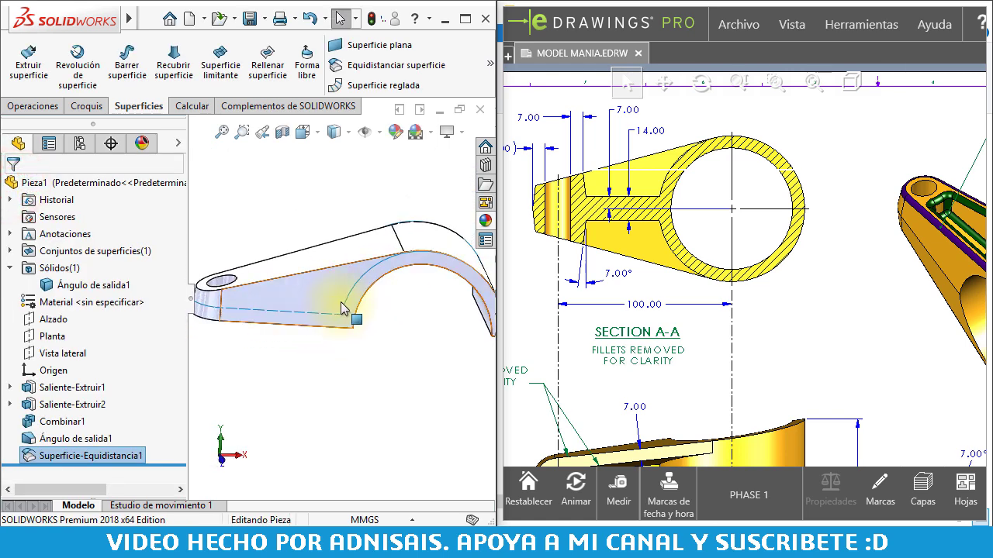
click(54, 287)
click(62, 267)
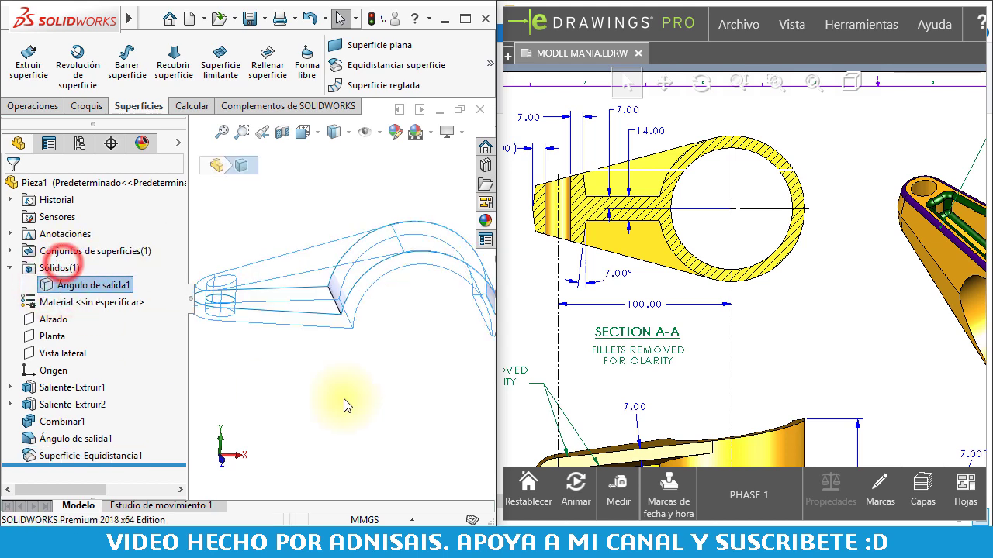
middle_drag(346, 406, 375, 287)
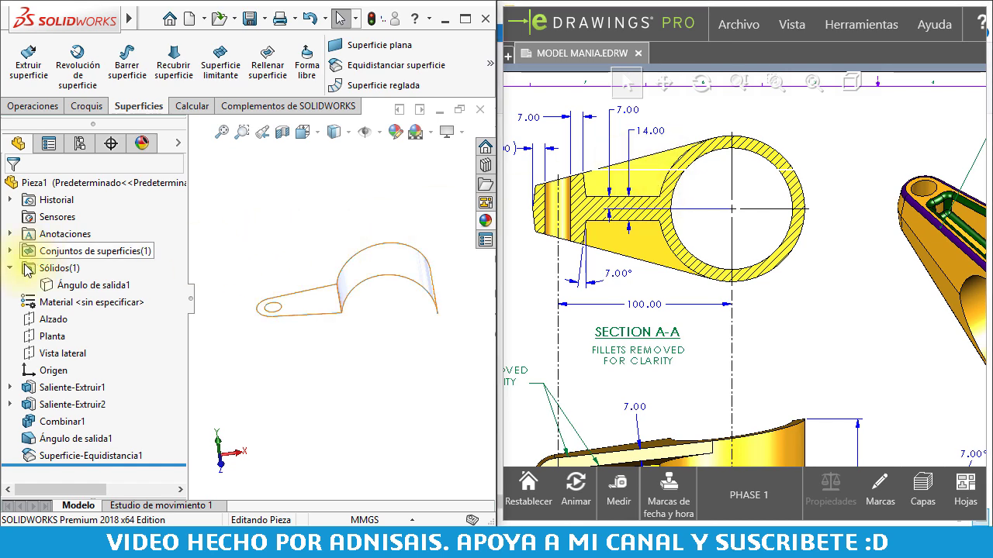
click(49, 281)
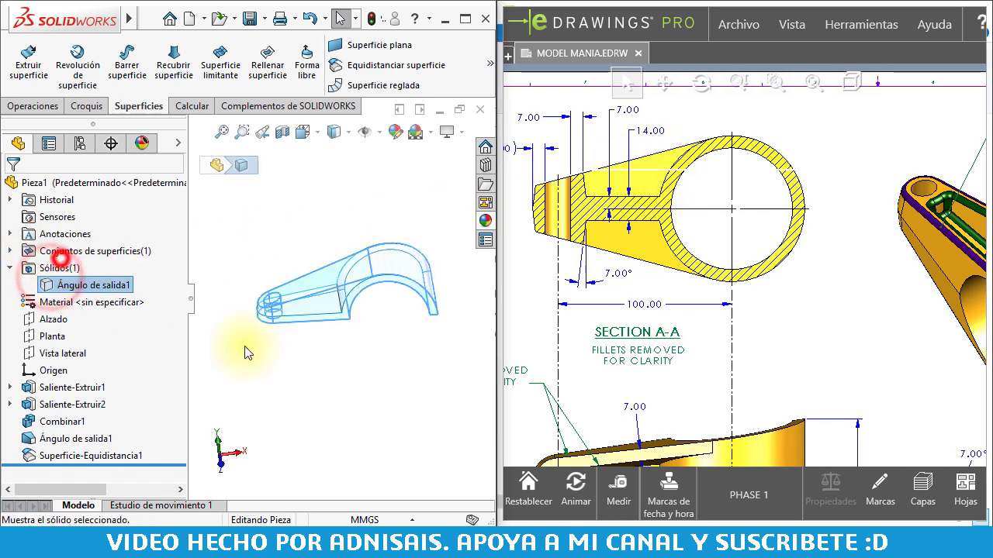
click(332, 367)
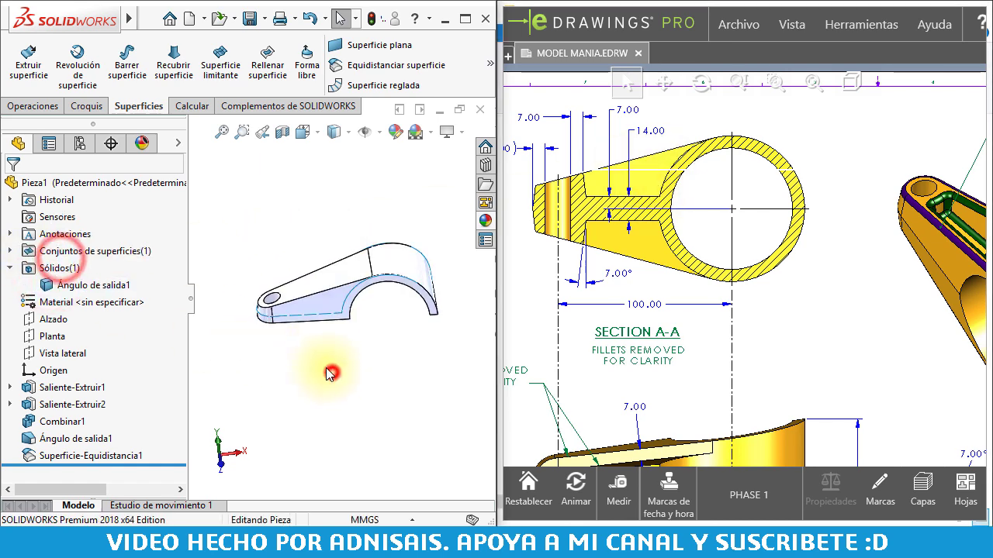
click(53, 337)
- Sketch on Planta and set up Offset Entities at 7 mm, pinned for repeated use
click(78, 288)
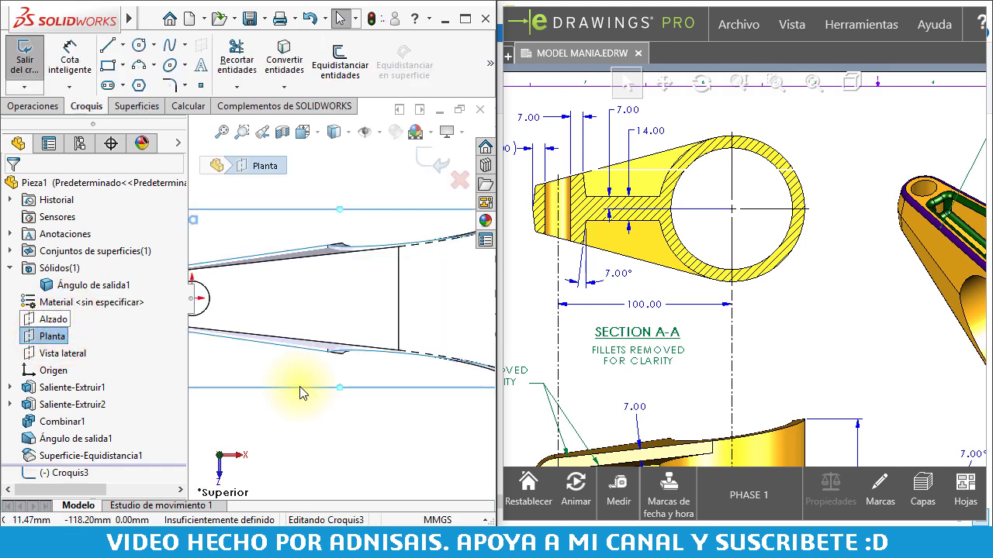
scroll(333, 321, up, 3)
scroll(282, 221, down, 1)
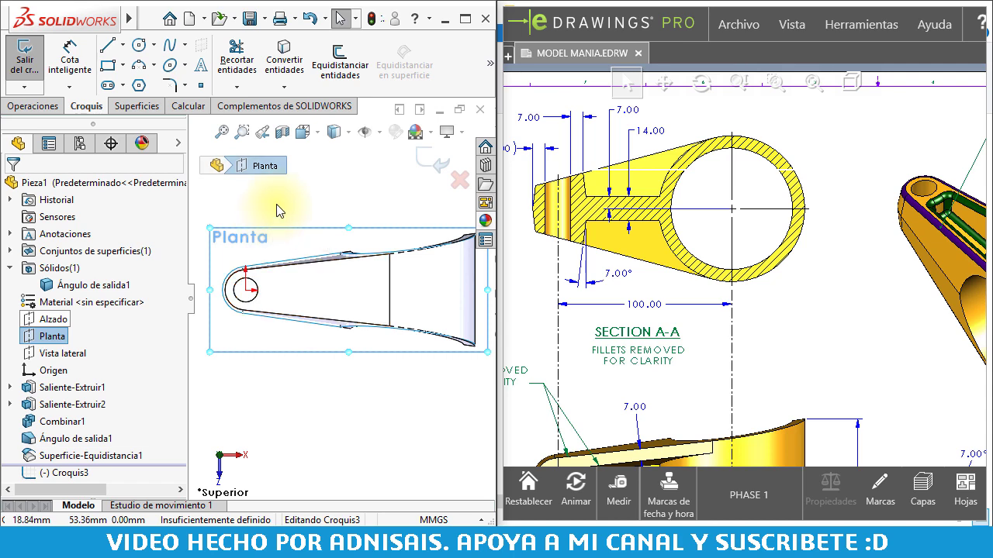
click(276, 204)
click(335, 69)
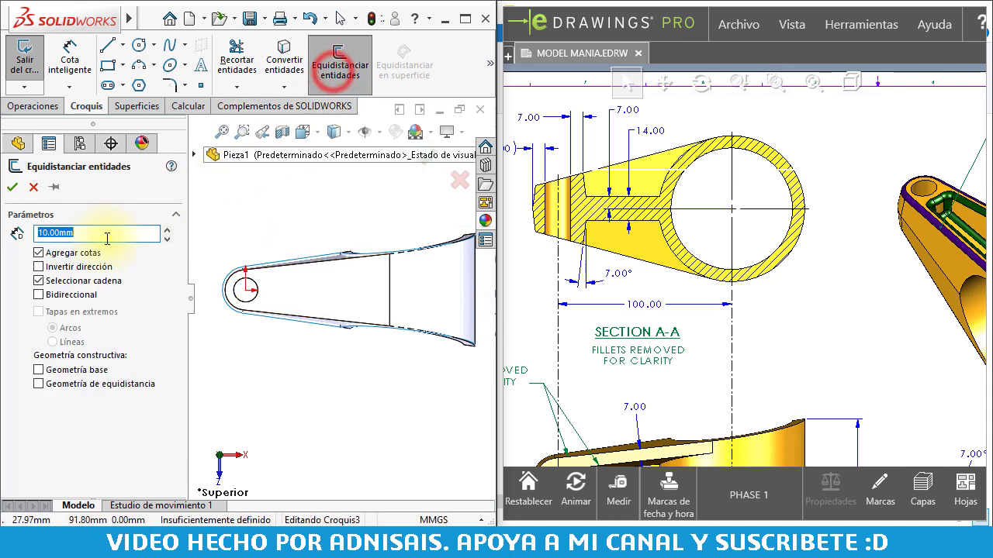
text(7)
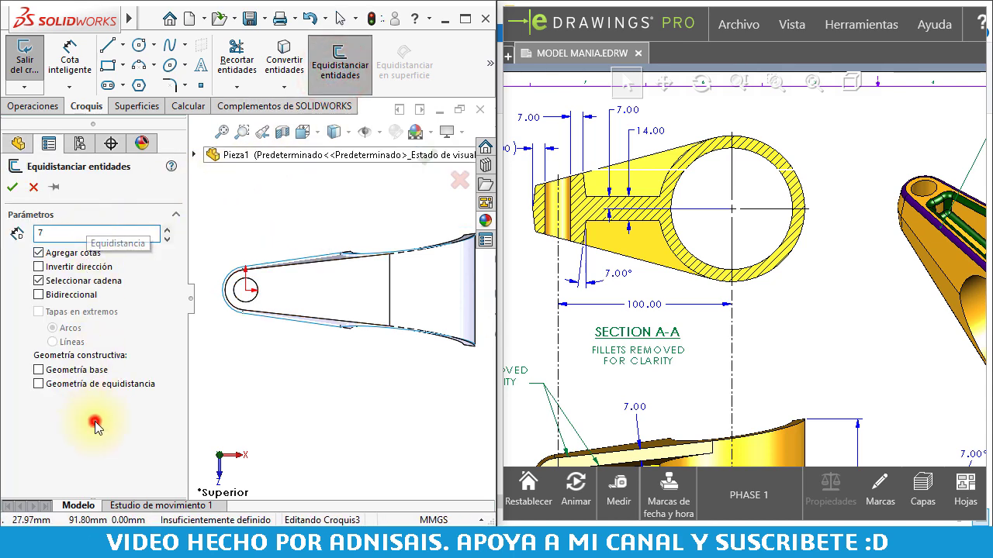
click(94, 425)
click(54, 187)
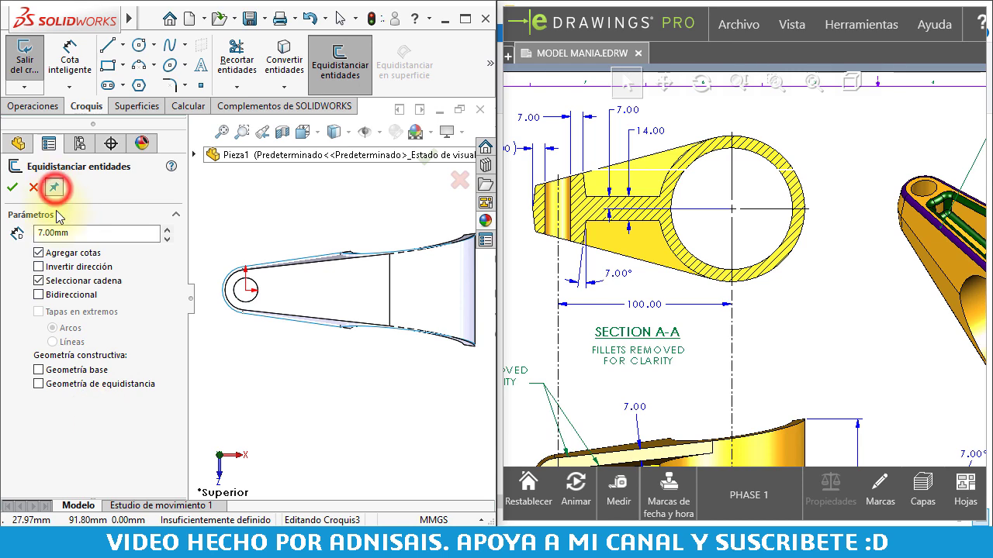
scroll(293, 288, down, 1)
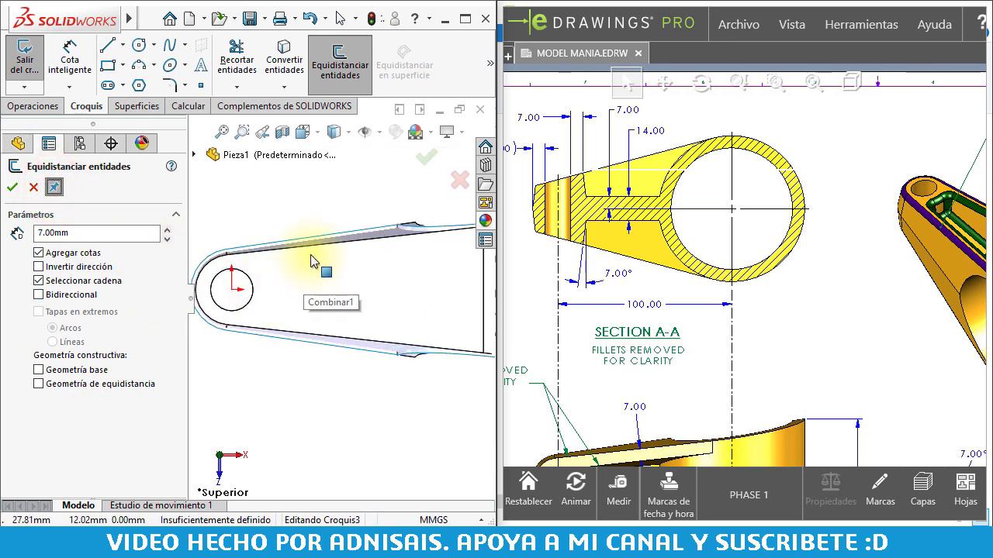
- Offset the upper edge, hole arc and reversed lower edge 7 mm inward
click(314, 251)
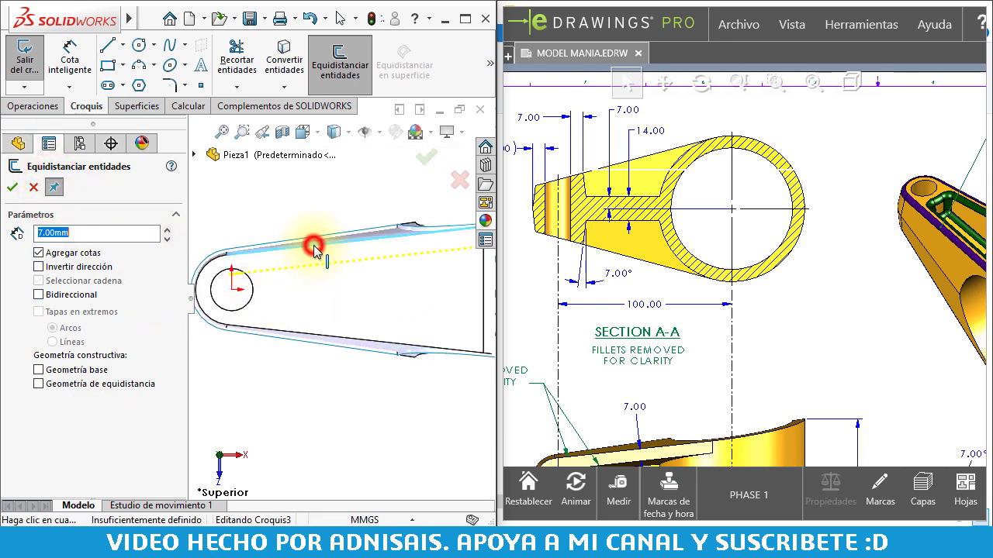
click(345, 282)
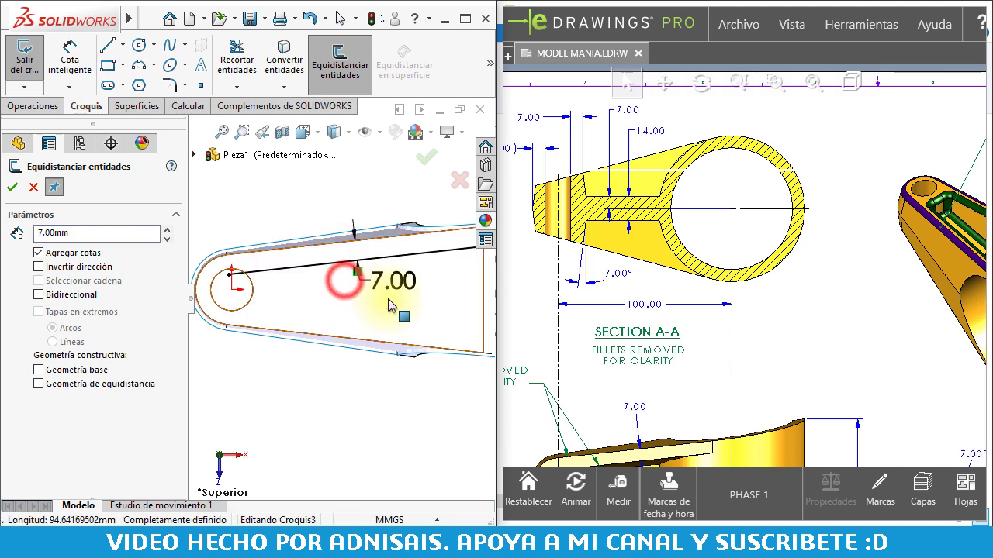
click(253, 293)
click(303, 294)
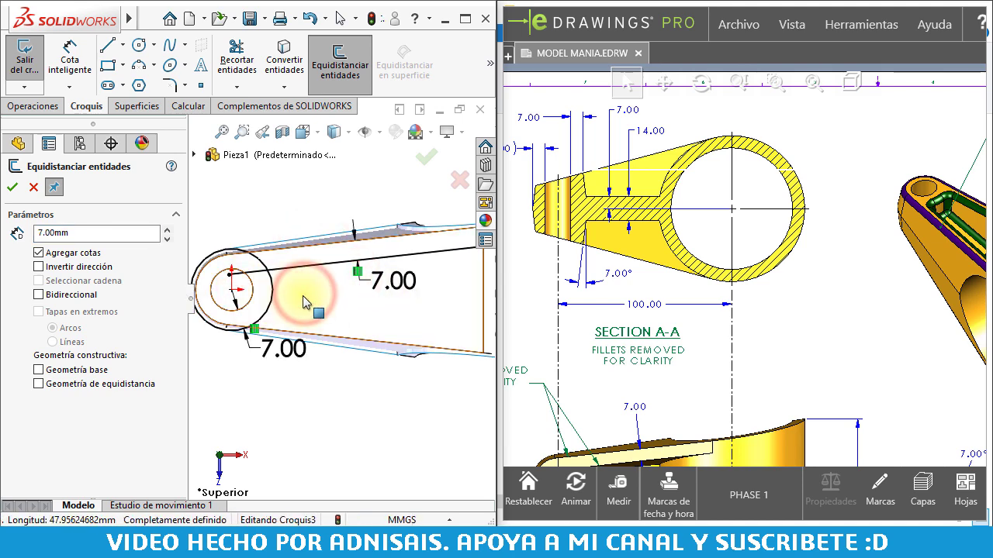
click(358, 339)
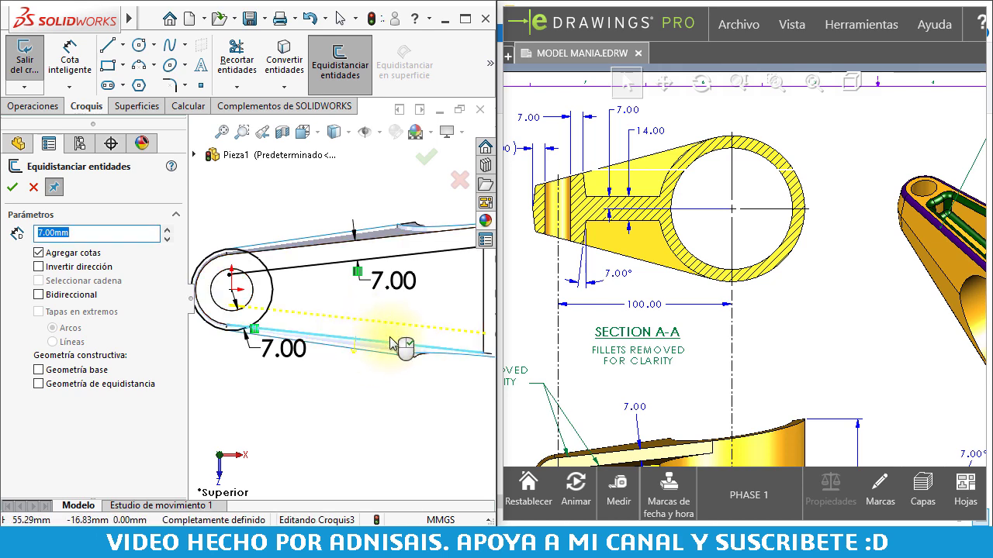
click(41, 267)
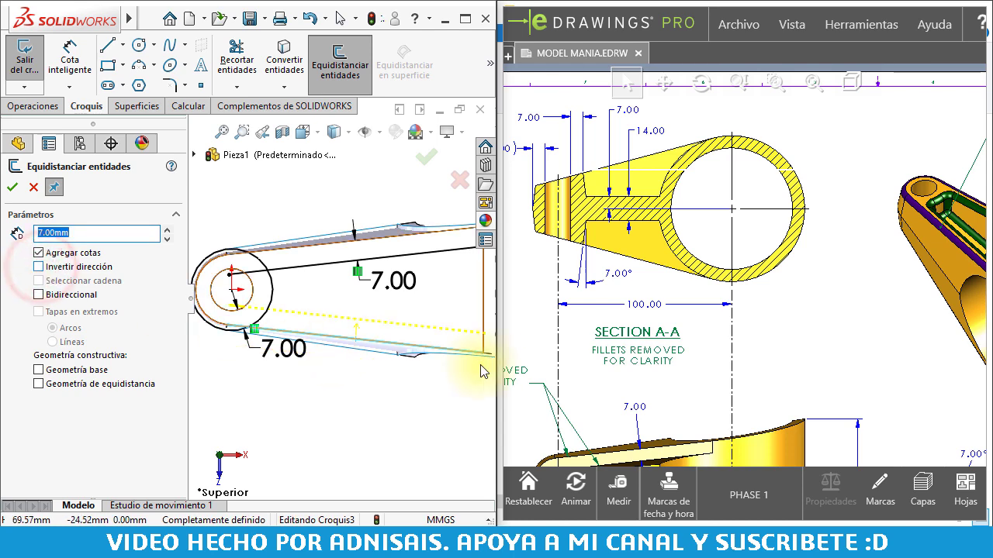
click(438, 299)
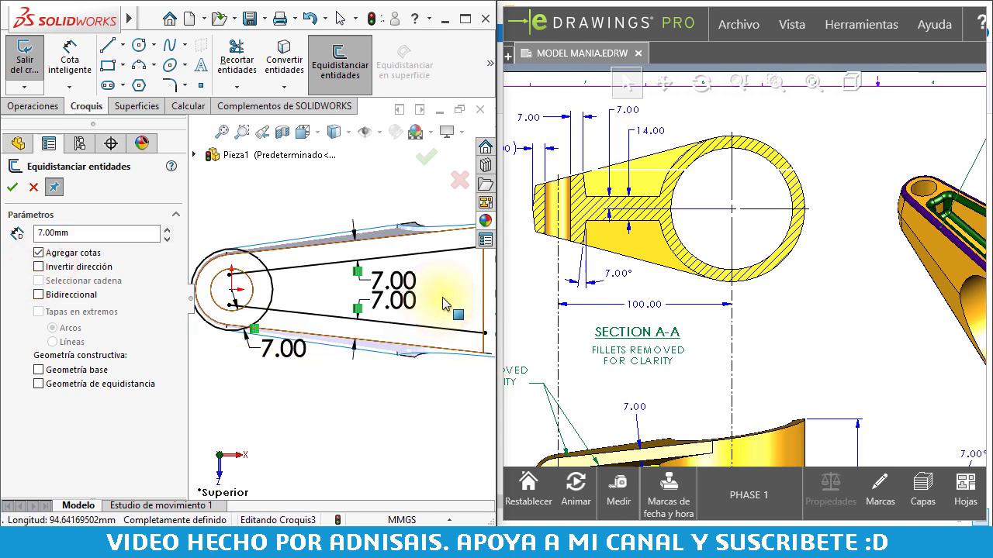
click(12, 188)
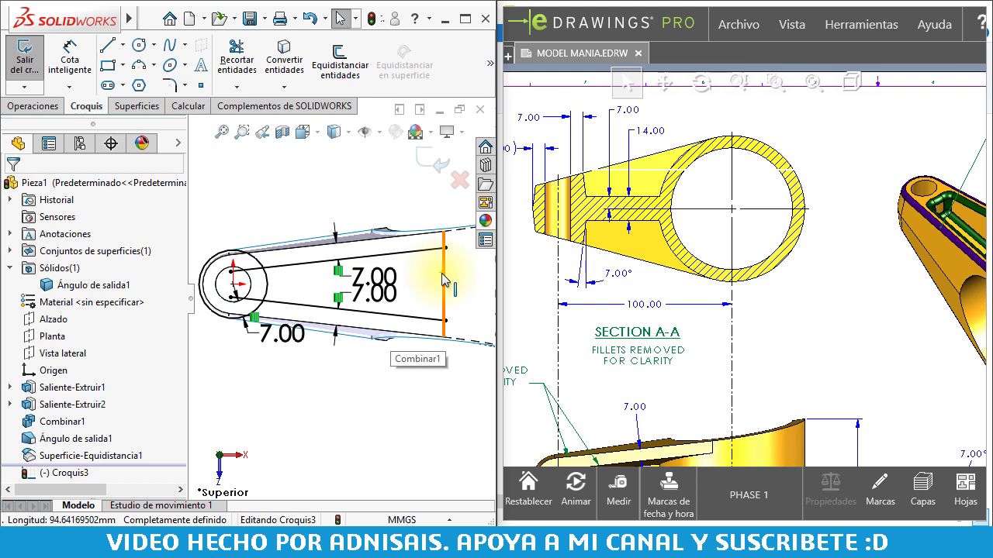
- Drag the closing line's upper and lower endpoints onto the arm's edges
click(442, 278)
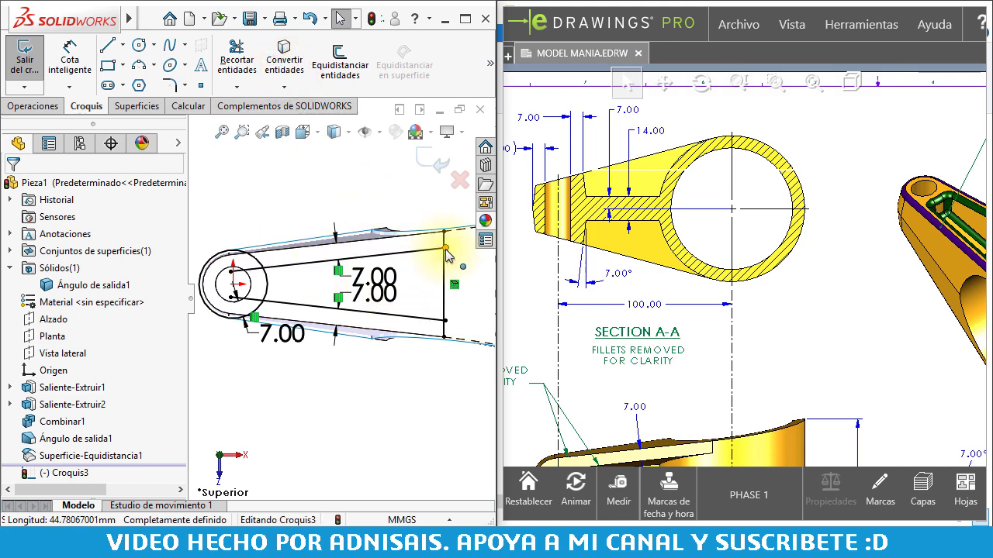
scroll(434, 282, down, 5)
scroll(420, 297, up, 2)
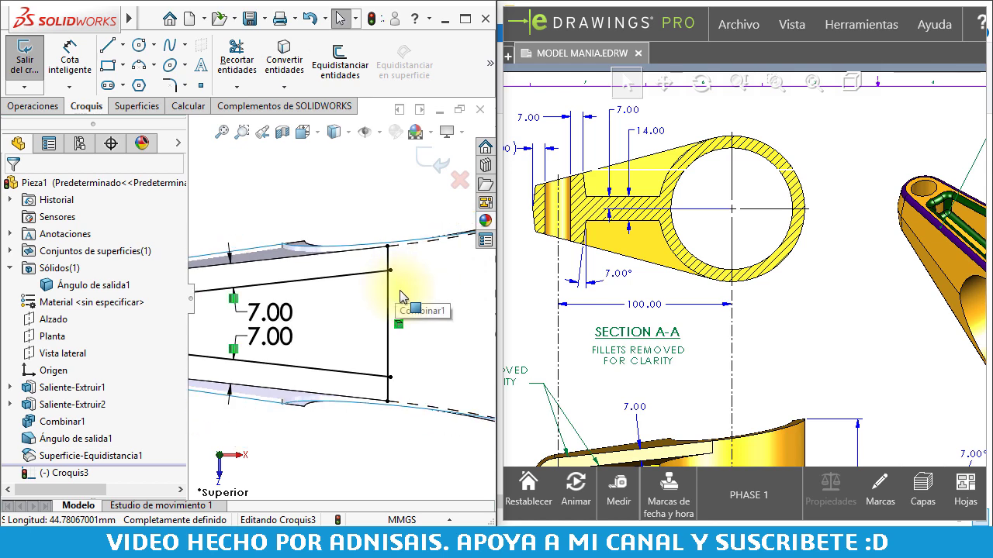
scroll(392, 293, up, 2)
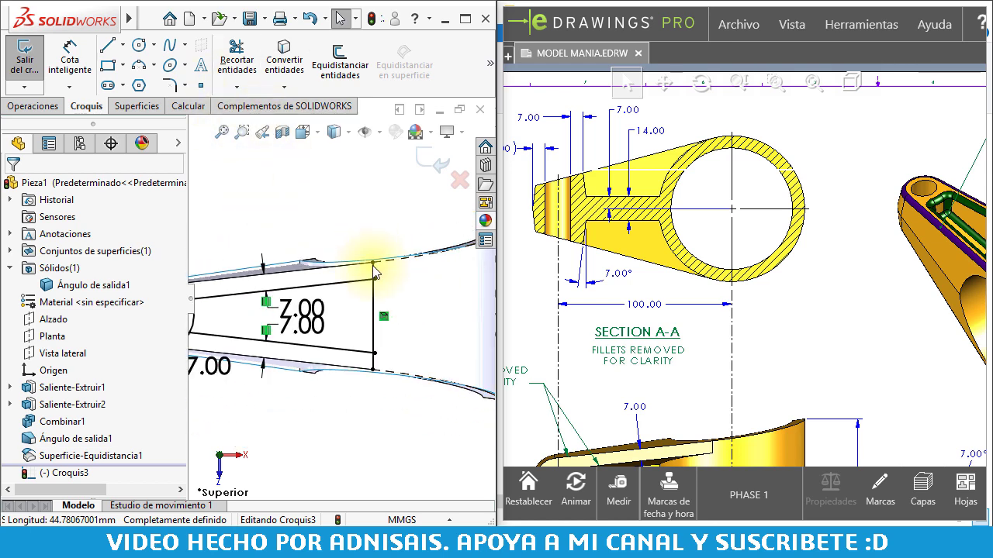
scroll(368, 283, down, 3)
drag(368, 277, 412, 271)
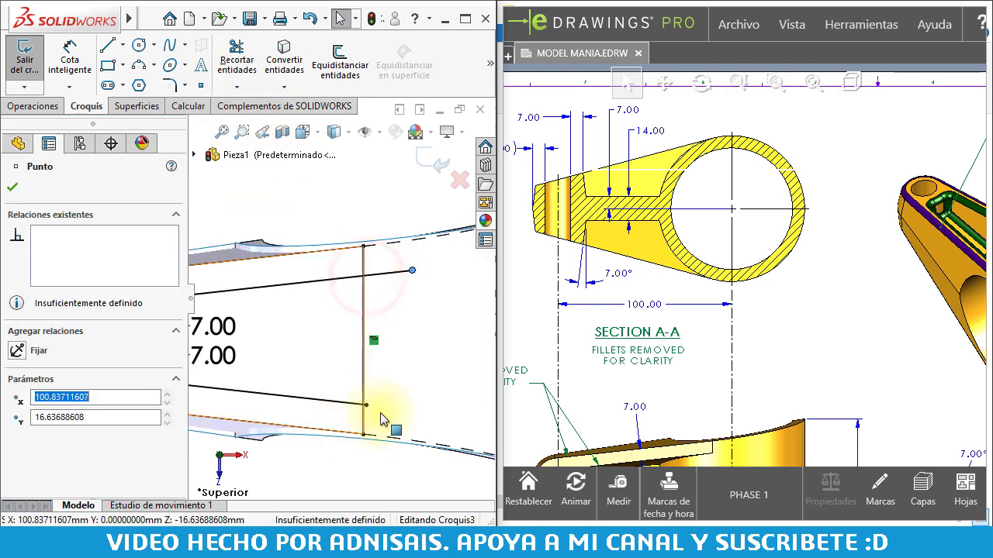
drag(368, 405, 413, 422)
- Zoom out and start the Recortar entidades (trim) tool
scroll(362, 406, up, 2)
scroll(342, 326, up, 3)
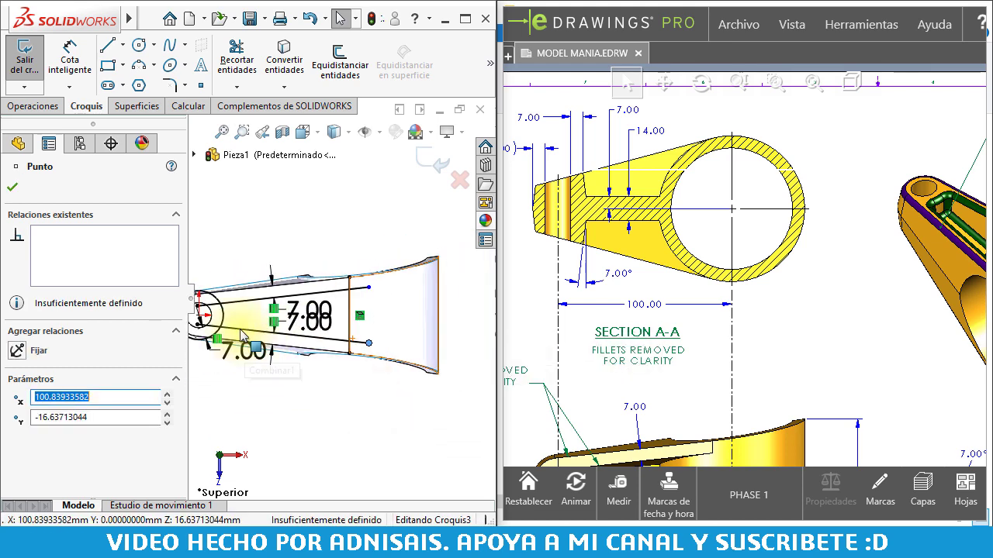
click(242, 67)
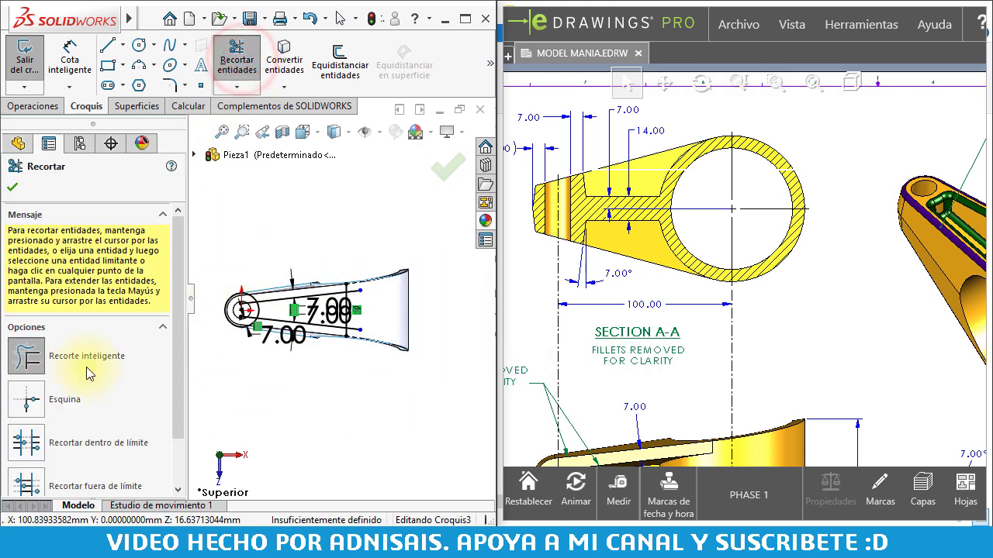
- Smart-trim the right part of the end circle and the line stubs past the closing line
click(20, 374)
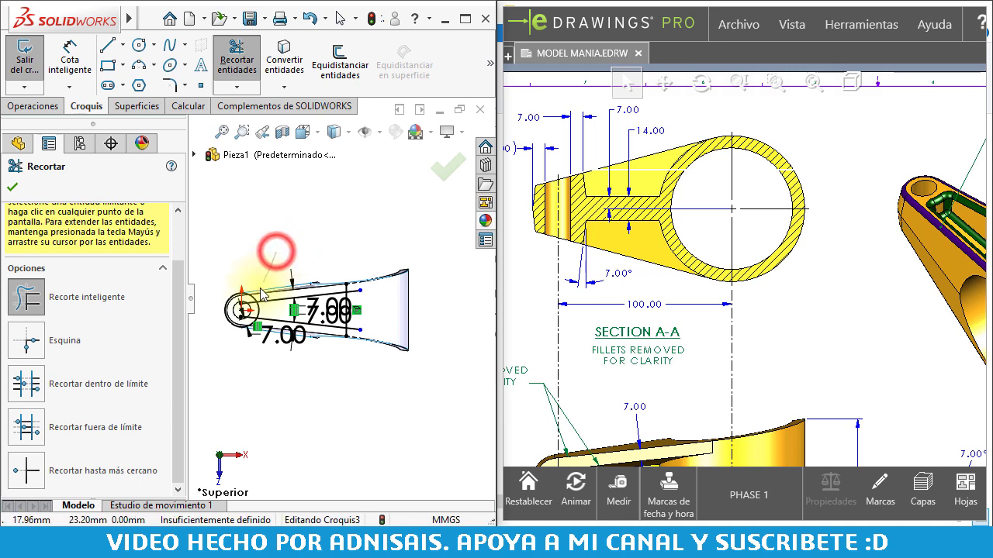
drag(277, 256, 240, 351)
scroll(335, 370, down, 3)
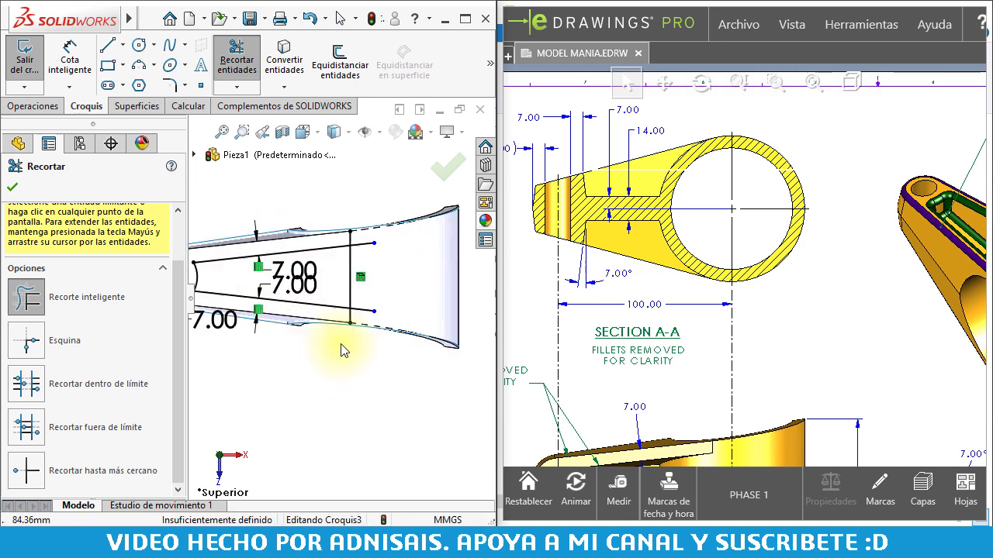
scroll(343, 349, down, 2)
mouse_move(321, 166)
mouse_down()
mouse_move(374, 281)
mouse_move(349, 317)
mouse_up()
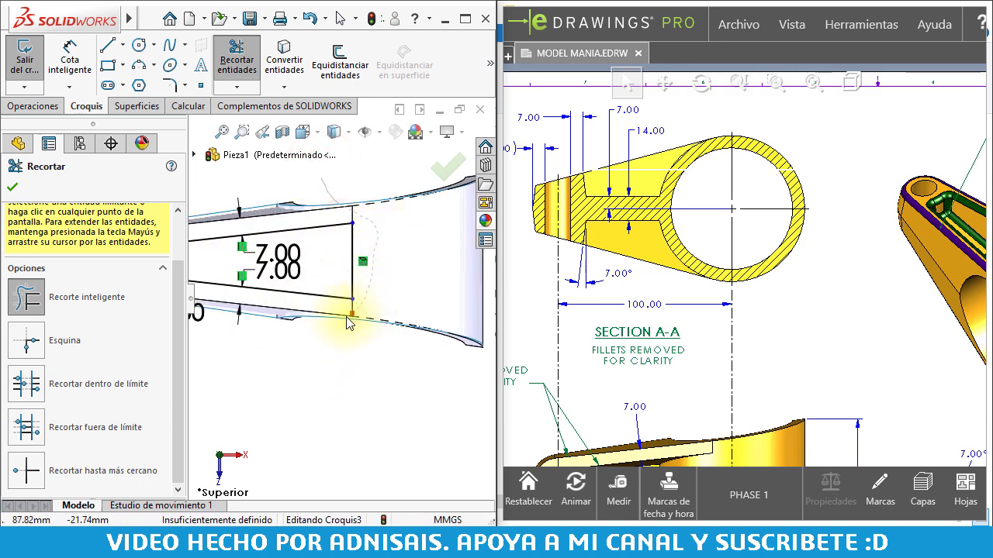
scroll(355, 341, down, 1)
scroll(363, 309, down, 1)
scroll(362, 308, up, 1)
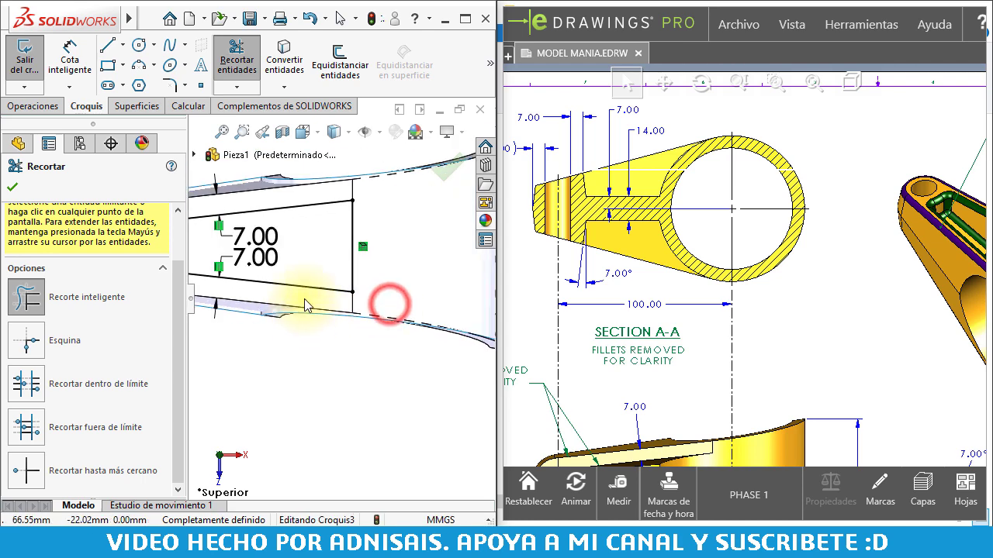
scroll(342, 303, up, 2)
scroll(334, 300, down, 1)
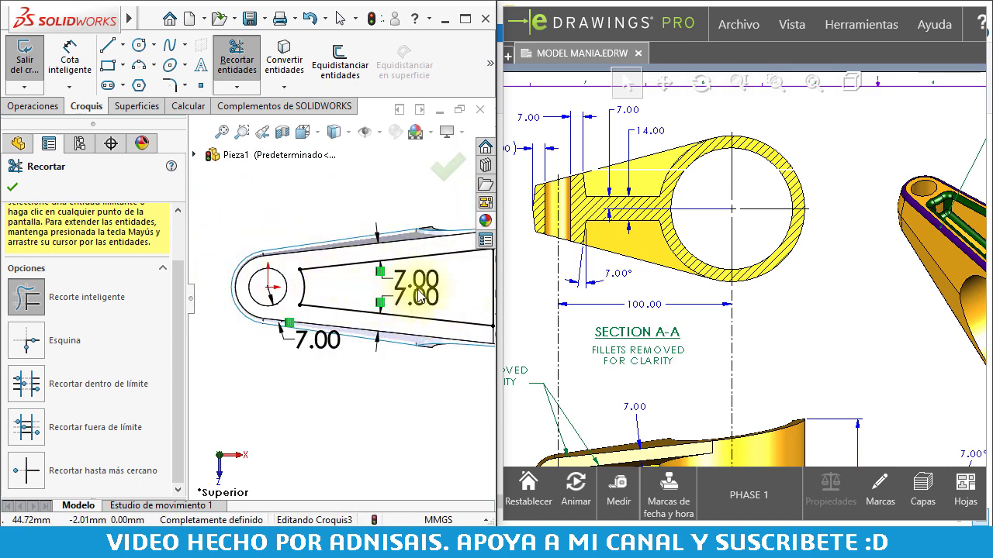
scroll(702, 310, down, 3)
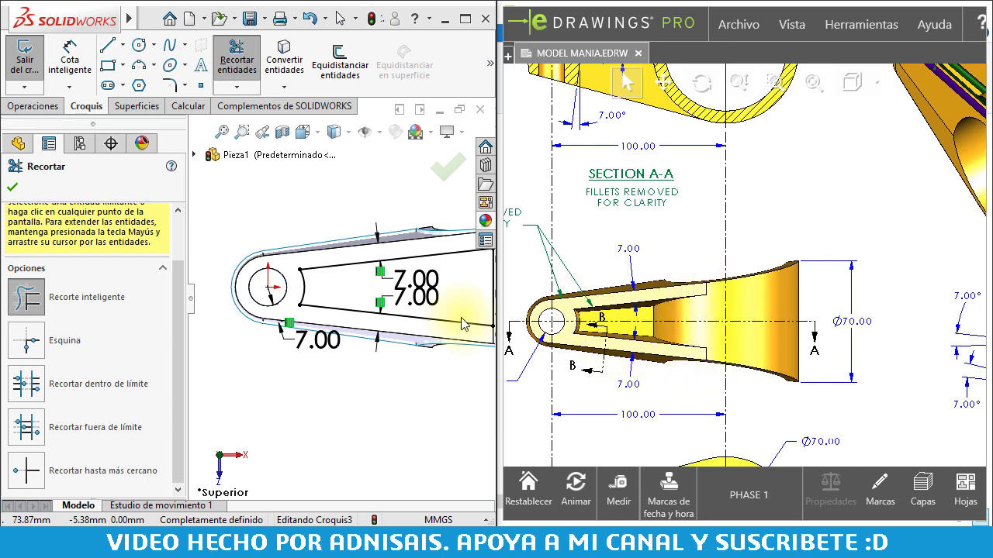
- Close the Recortar PropertyManager, leaving the pocket sketch fully defined
click(12, 187)
scroll(385, 297, up, 1)
ctrl+middle_drag(385, 297, 404, 299)
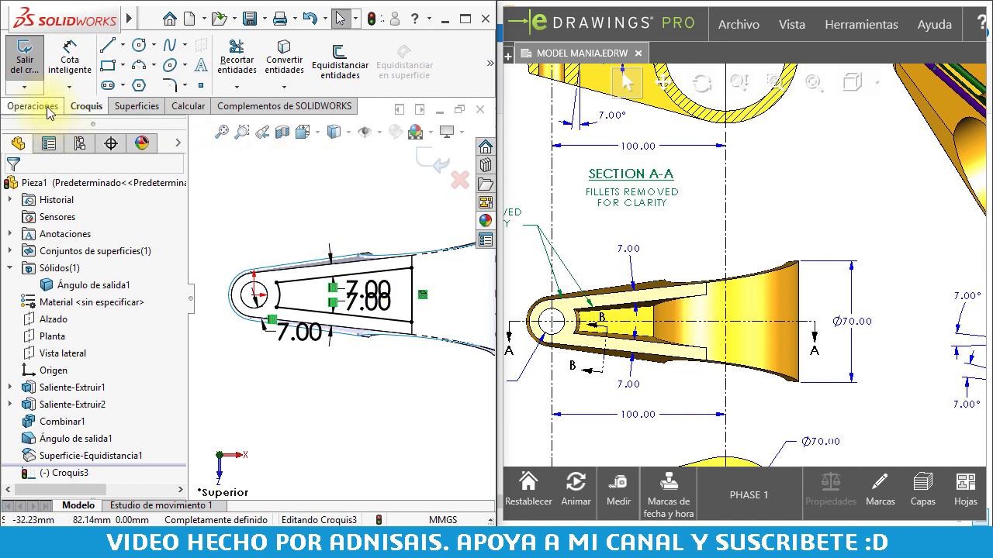
- Start an extruded cut from the pocket sketch with its start set to Equidistancia
middle_drag(421, 310, 364, 293)
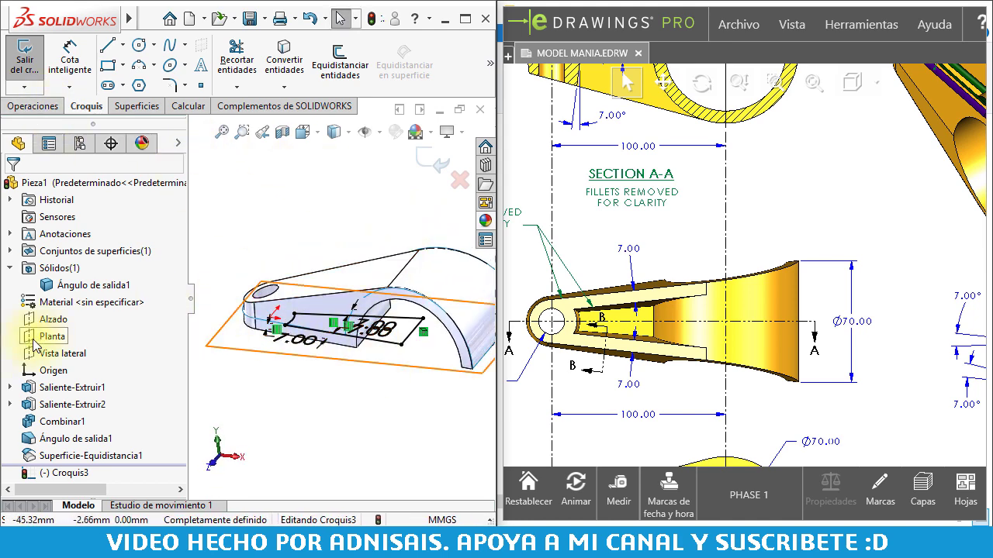
click(32, 106)
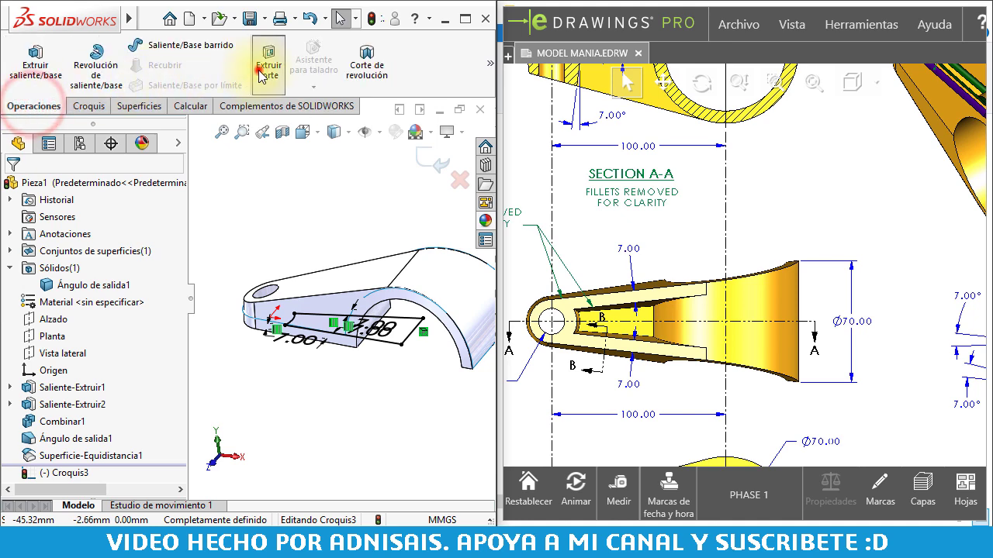
click(268, 59)
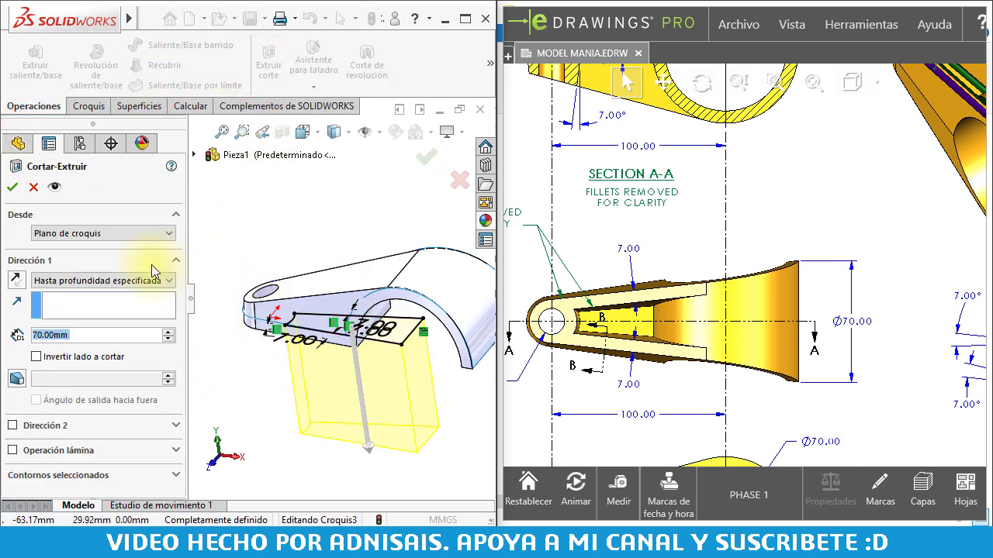
click(83, 234)
click(74, 278)
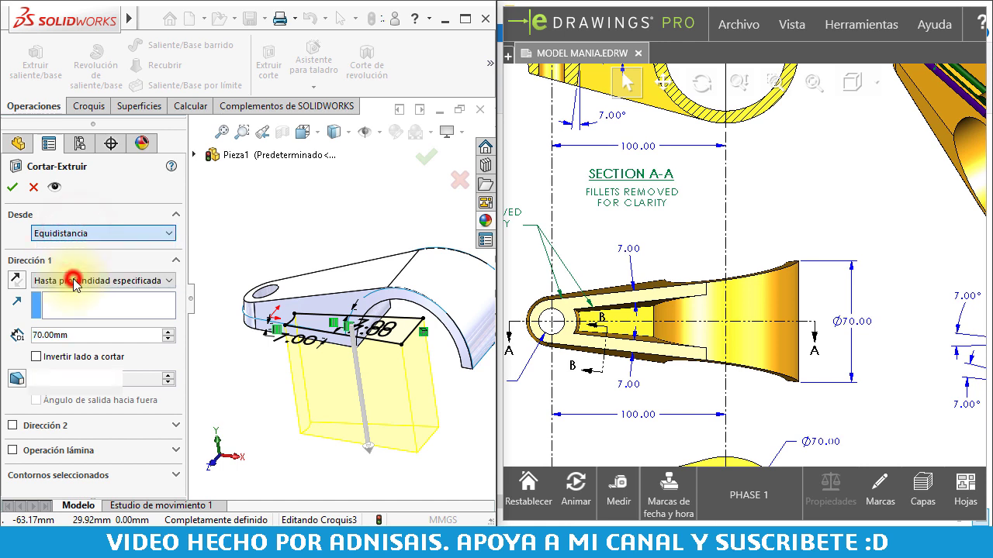
- Adjust the start offset to 50.00 mm and open the Dirección 1 end-condition list
click(160, 257)
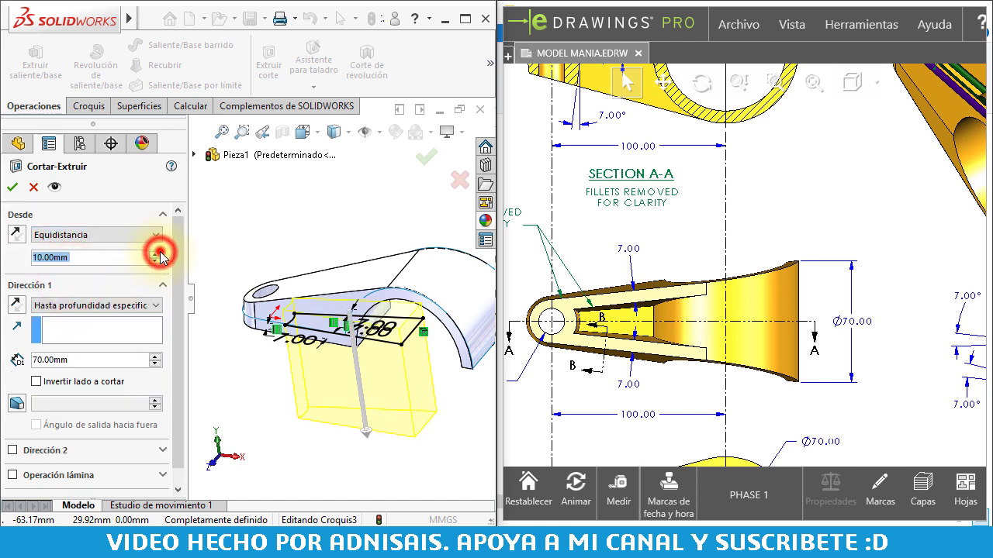
click(159, 257)
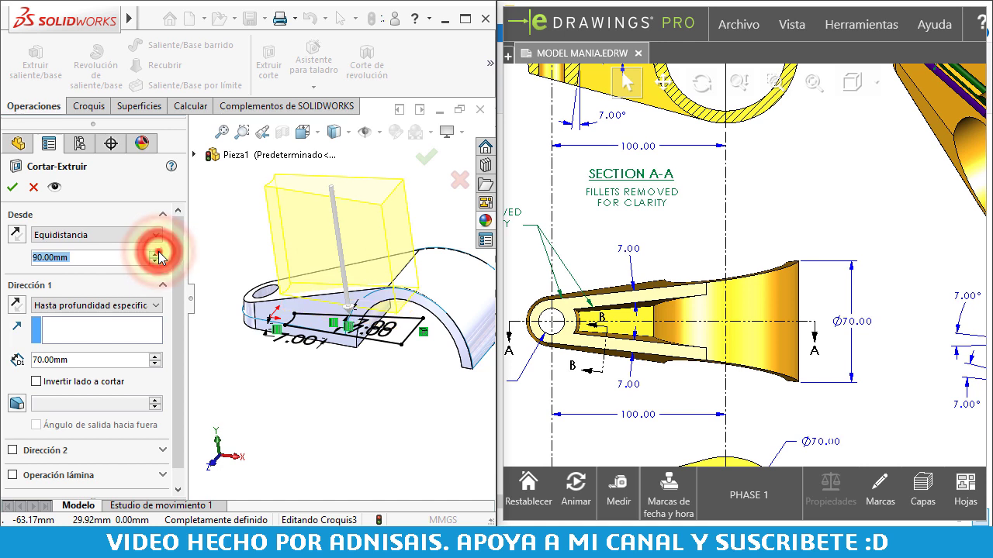
click(159, 258)
click(159, 259)
click(158, 260)
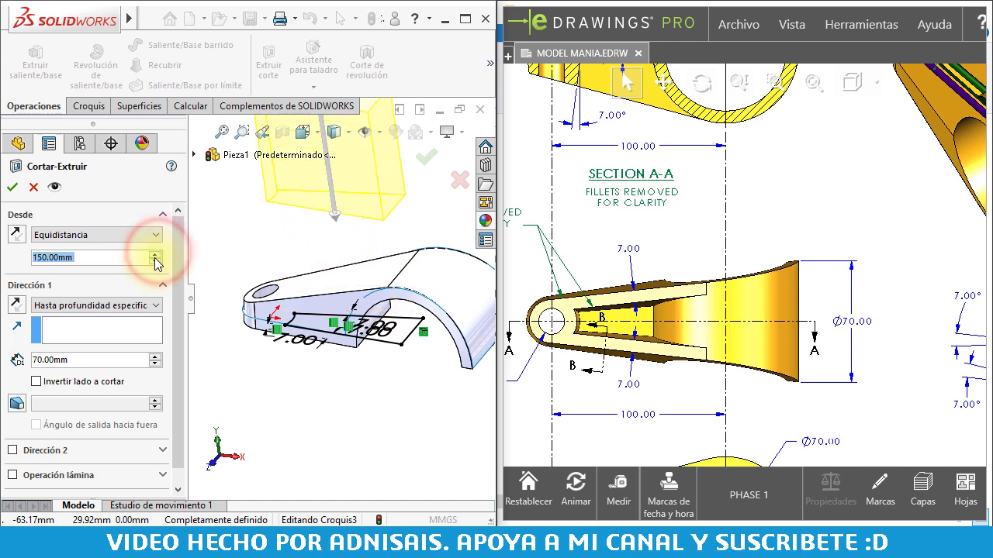
click(160, 264)
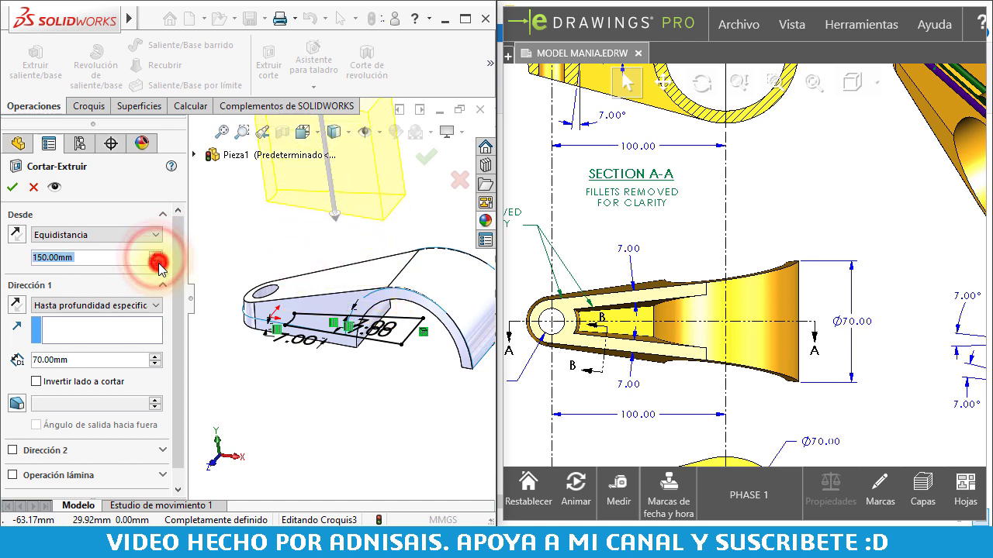
click(159, 265)
click(160, 267)
click(161, 266)
click(161, 267)
click(160, 267)
click(160, 266)
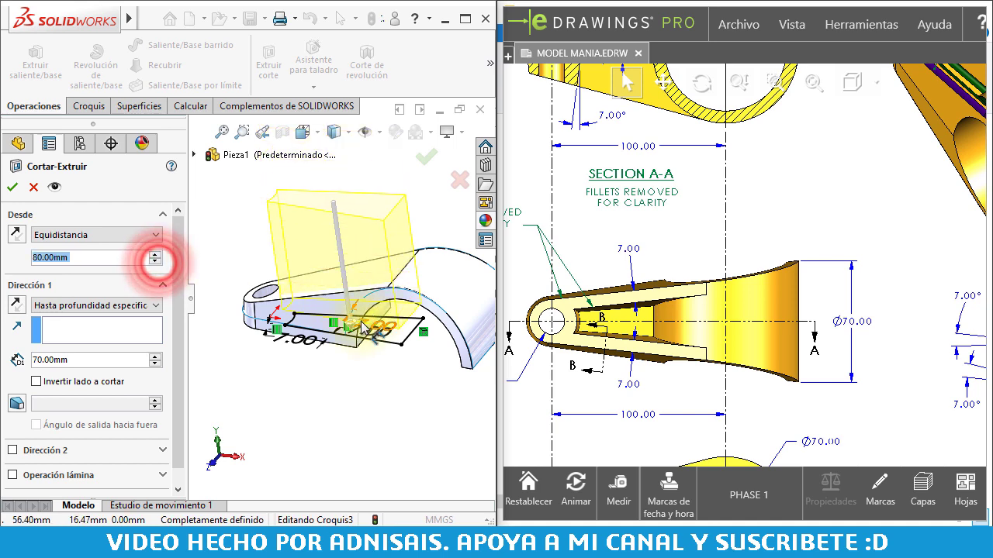
click(159, 266)
click(160, 266)
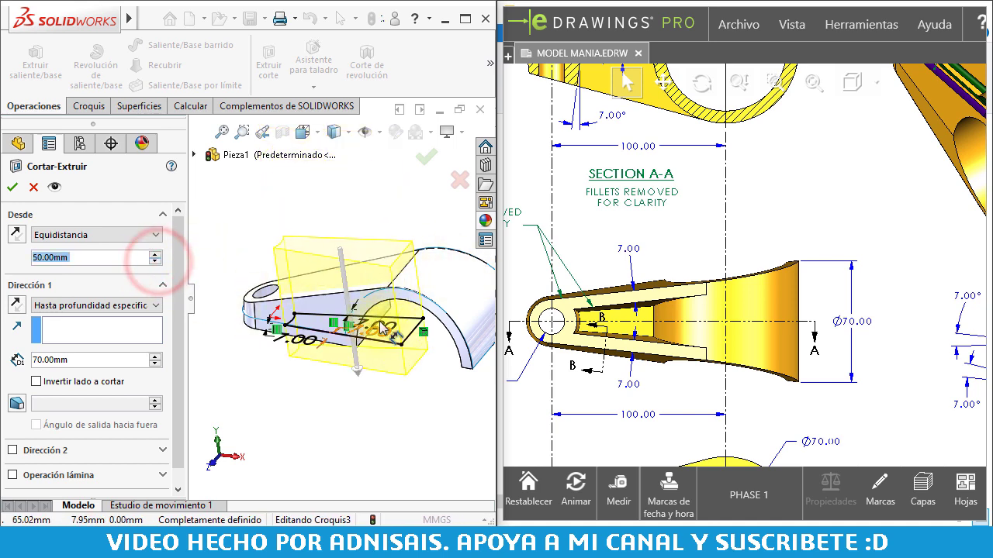
mouse_move(349, 295)
middle_down()
mouse_move(410, 286)
mouse_move(404, 302)
mouse_move(342, 289)
middle_up()
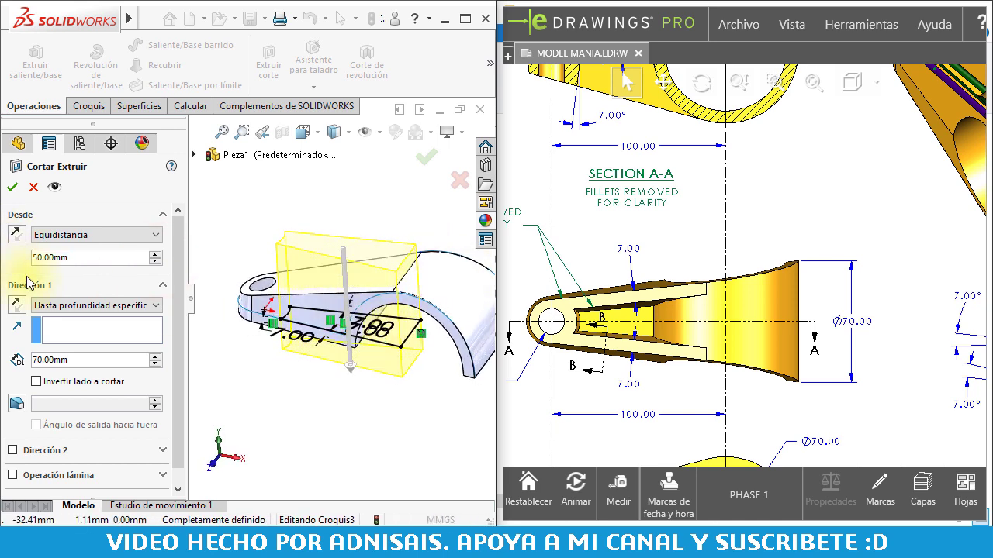
click(63, 306)
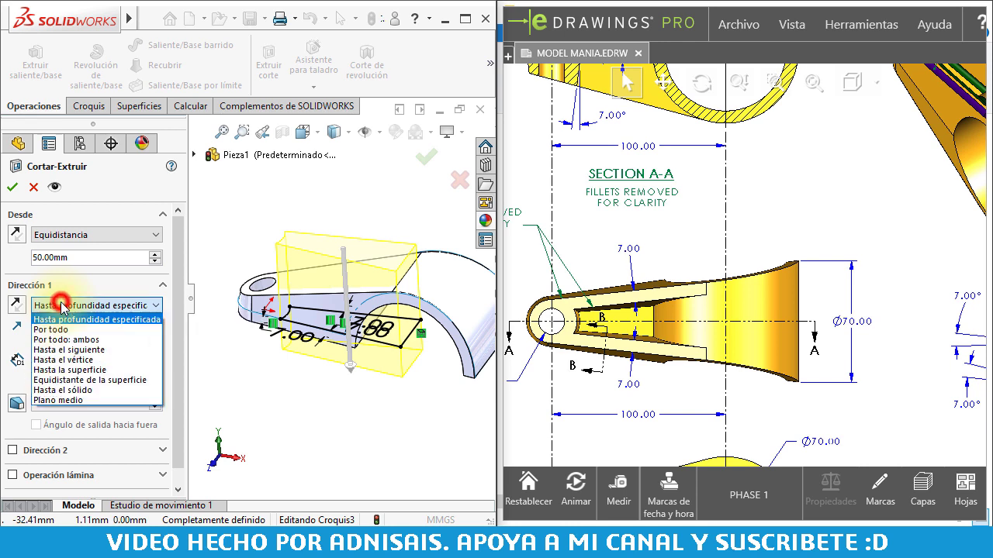
- Set Dirección 1 to Hasta la superficie and pick Superficie-Equidistancia1 from the tree
click(85, 370)
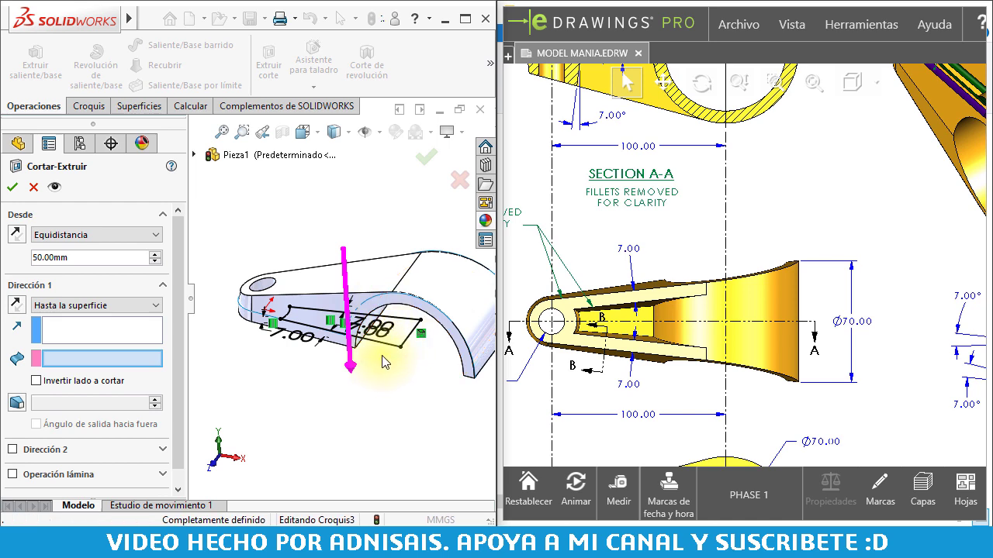
middle_drag(410, 377, 316, 332)
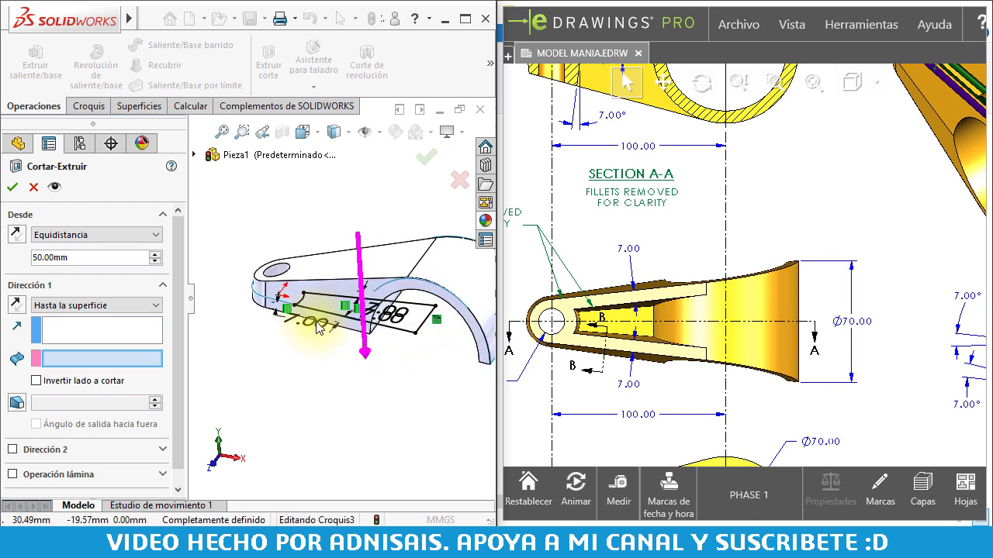
scroll(341, 324, down, 3)
scroll(346, 318, down, 2)
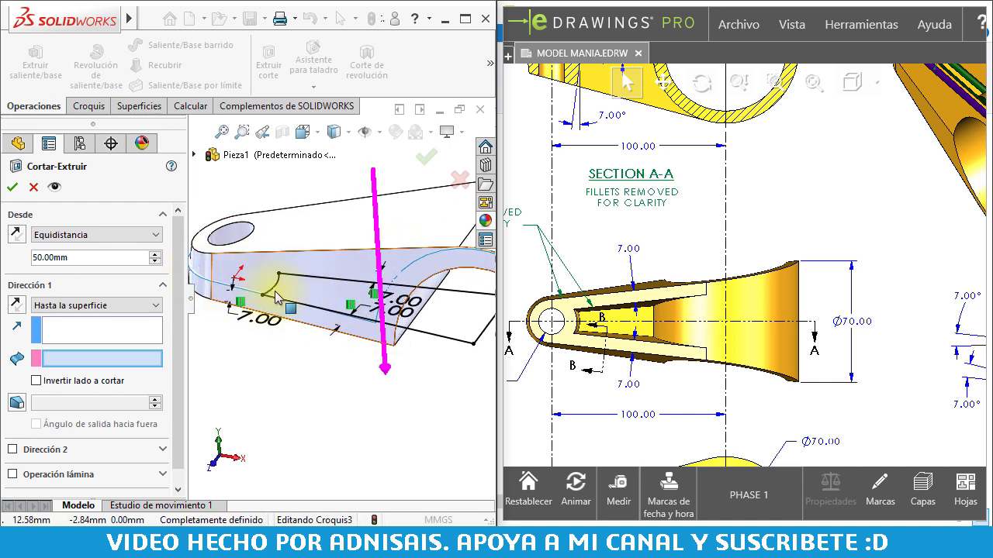
scroll(419, 262, down, 3)
scroll(381, 279, up, 3)
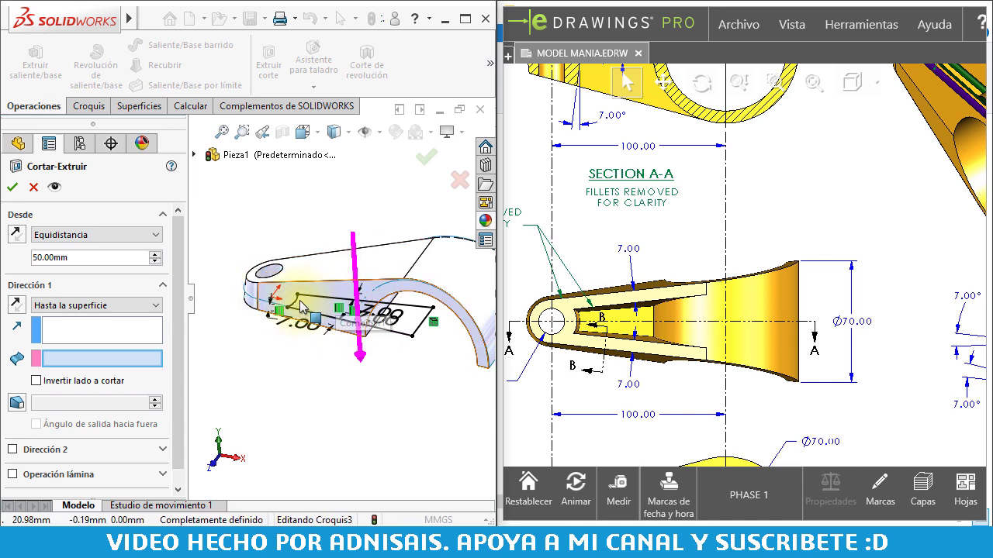
click(195, 154)
click(214, 223)
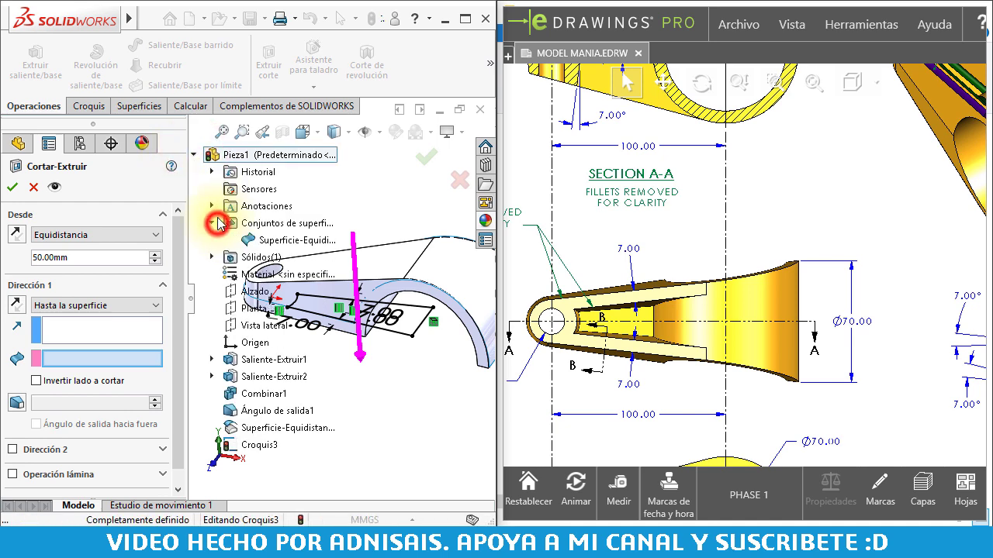
click(250, 240)
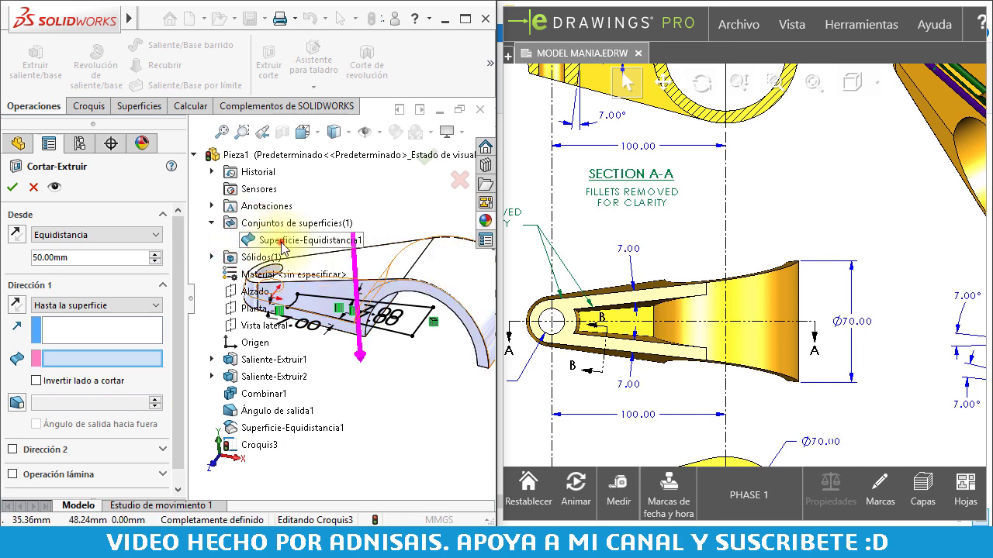
click(280, 240)
click(233, 237)
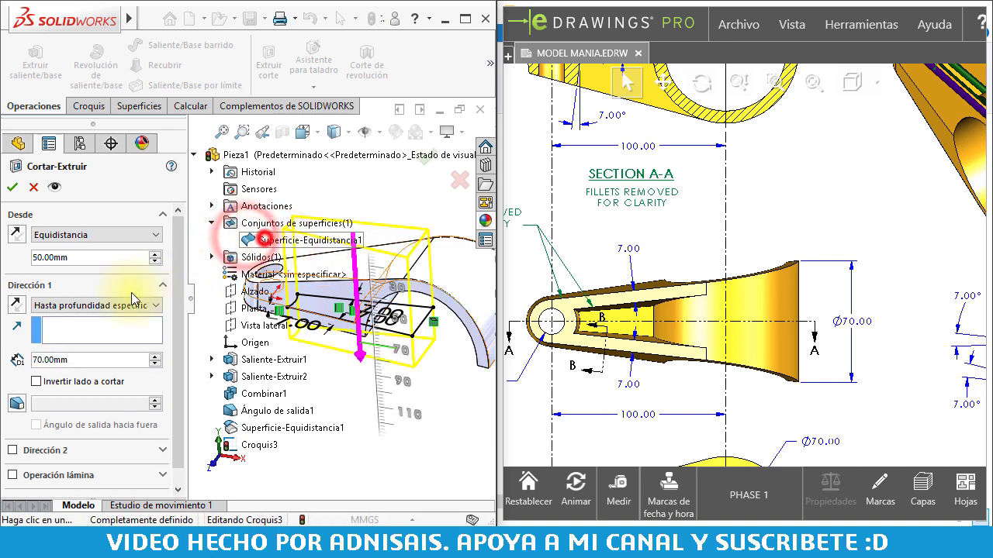
- Reapply Hasta la superficie with Superficie-Equidistancia1 as the limit and accept Cortar-Extruir1
click(93, 306)
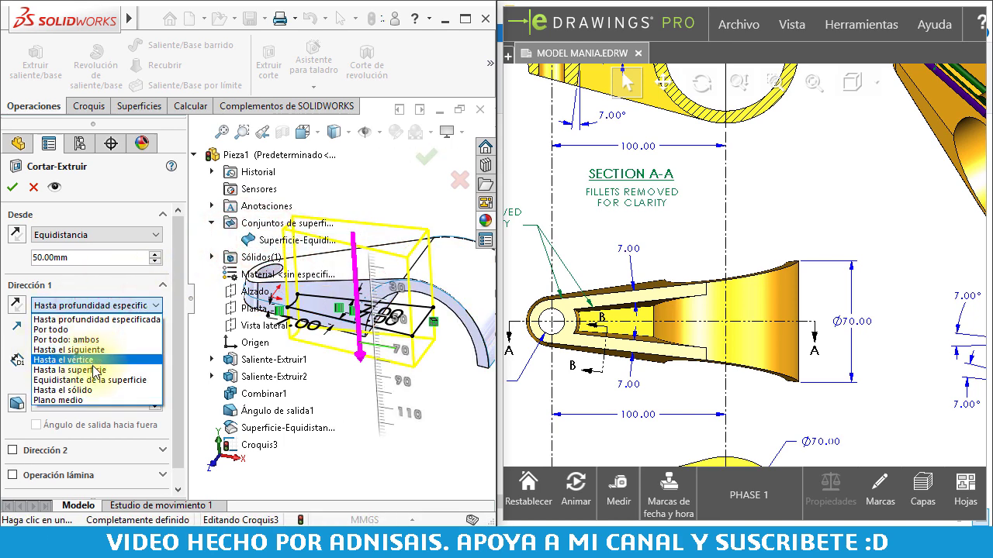
click(93, 364)
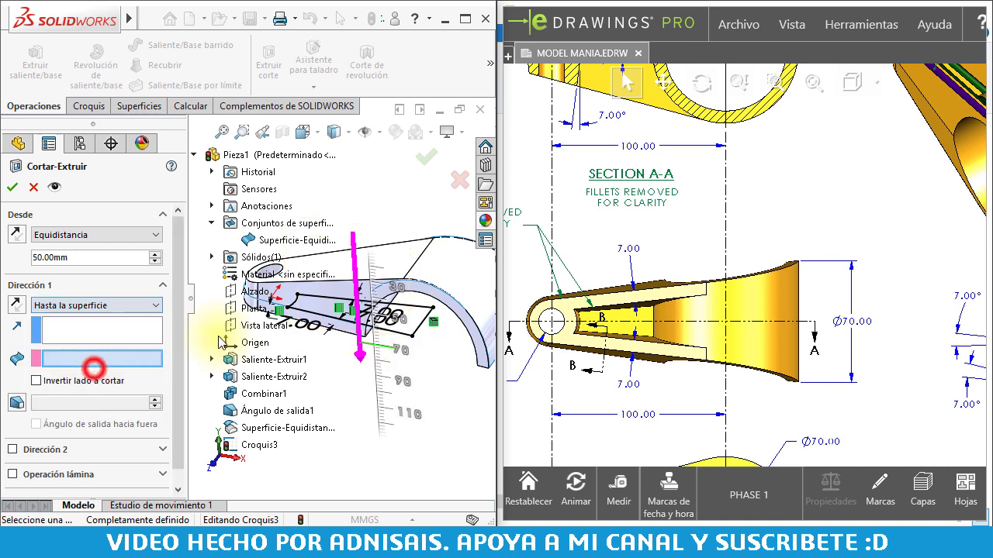
click(255, 240)
click(196, 156)
scroll(263, 309, down, 3)
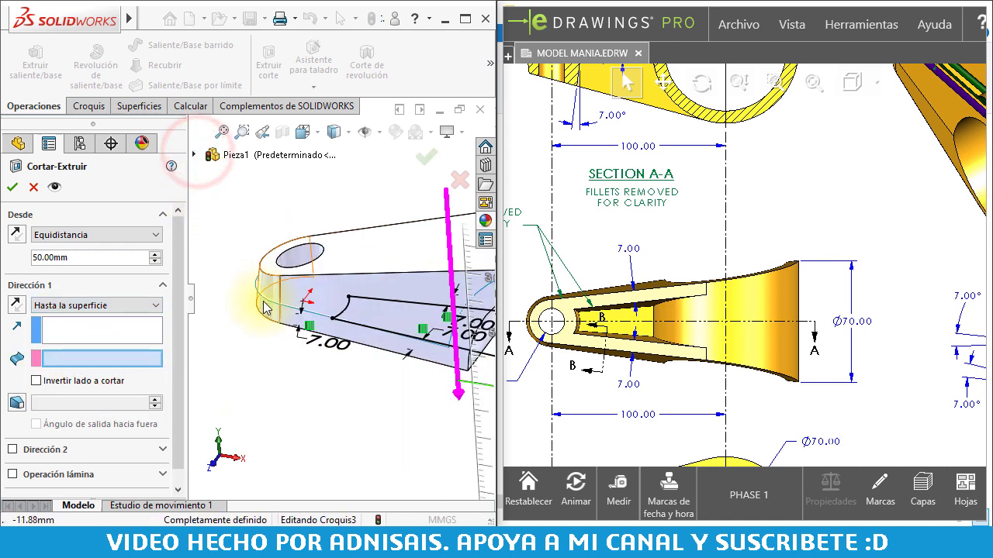
scroll(263, 309, down, 3)
scroll(272, 288, down, 3)
click(287, 265)
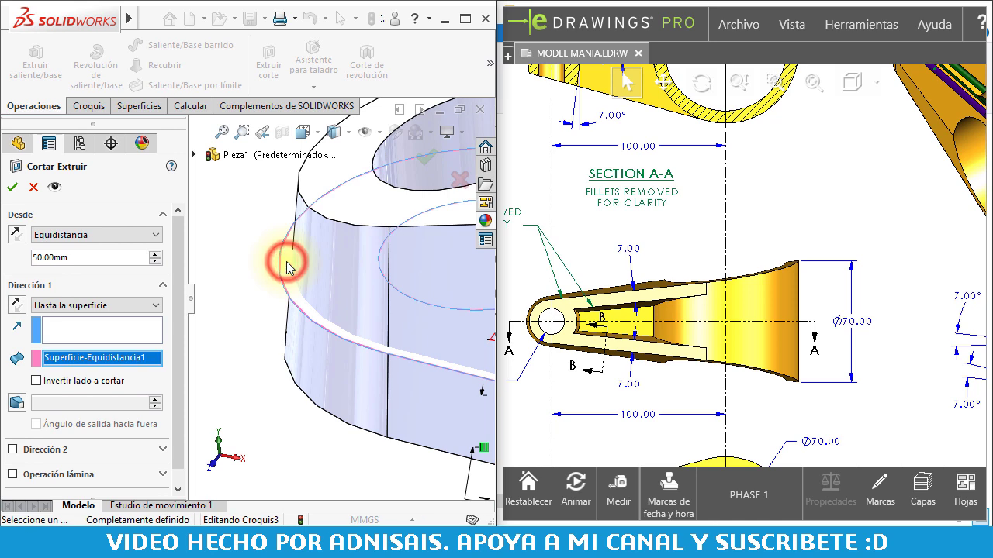
scroll(427, 271, up, 6)
scroll(428, 271, down, 2)
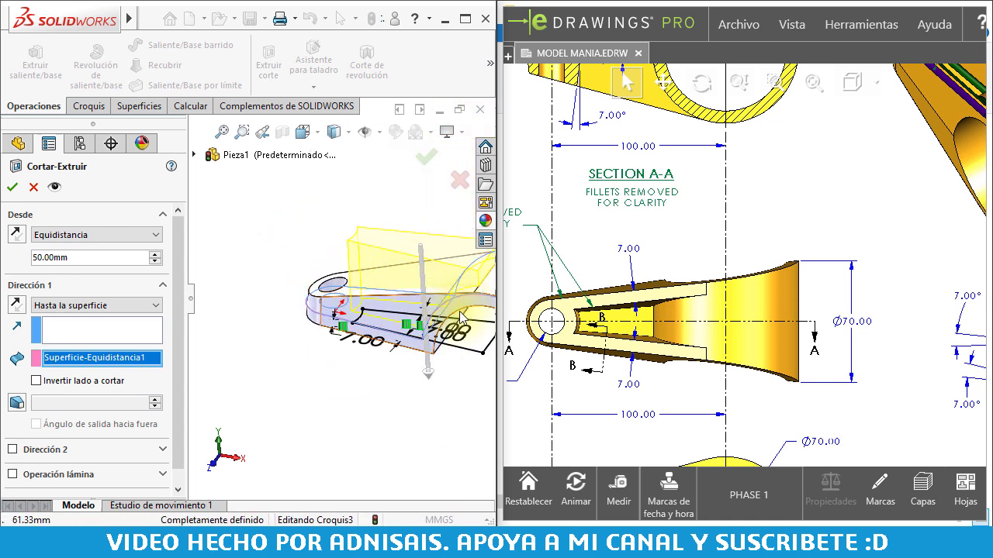
scroll(429, 270, down, 3)
scroll(430, 271, down, 2)
scroll(365, 256, up, 3)
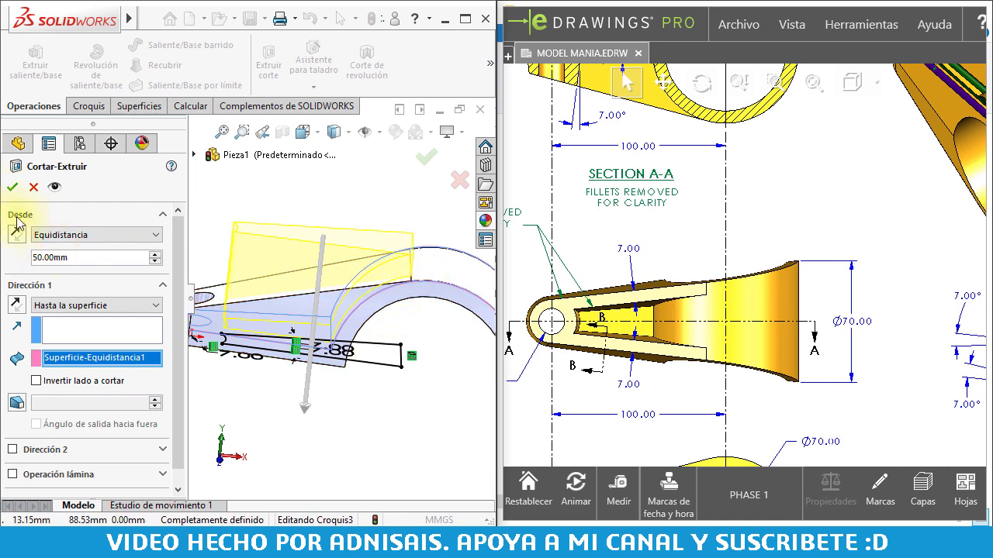
click(12, 188)
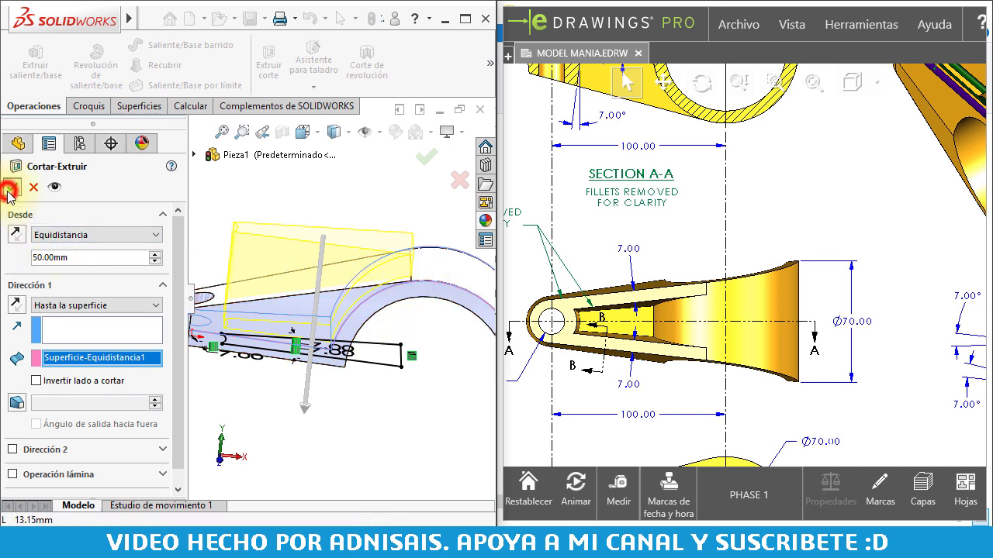
mouse_move(256, 310)
middle_down()
mouse_move(287, 318)
mouse_move(272, 361)
mouse_move(261, 361)
mouse_move(277, 350)
mouse_move(310, 353)
middle_up()
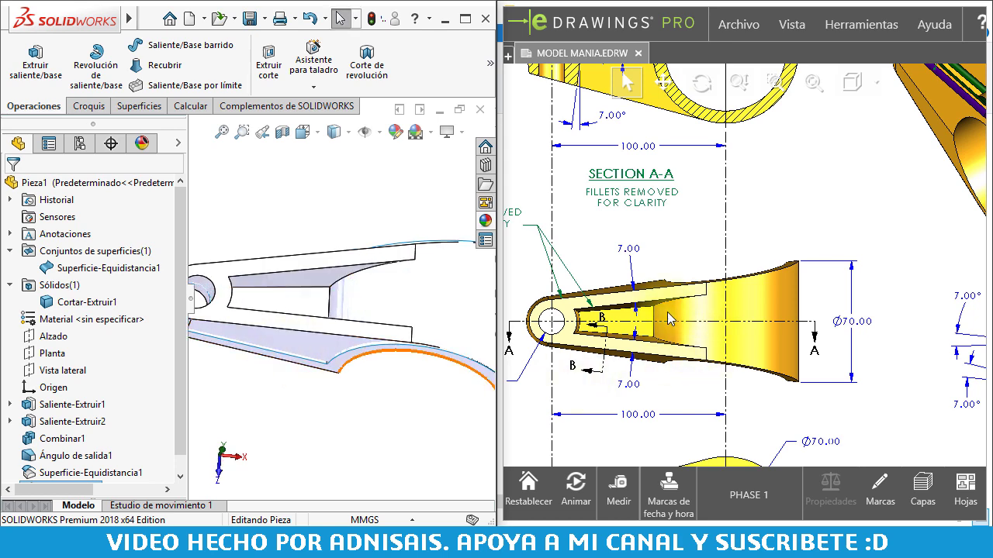
- Hide Superficie-Equidistancia1 from the FeatureManager tree
mouse_move(811, 255)
middle_down()
mouse_move(892, 295)
mouse_move(794, 262)
mouse_move(483, 365)
mouse_move(731, 270)
middle_up()
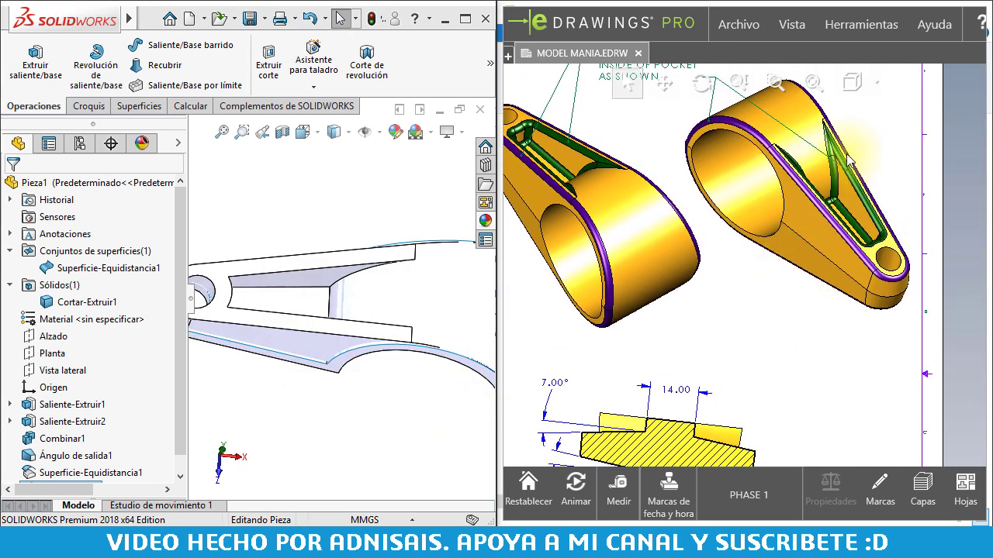
middle_drag(359, 270, 310, 295)
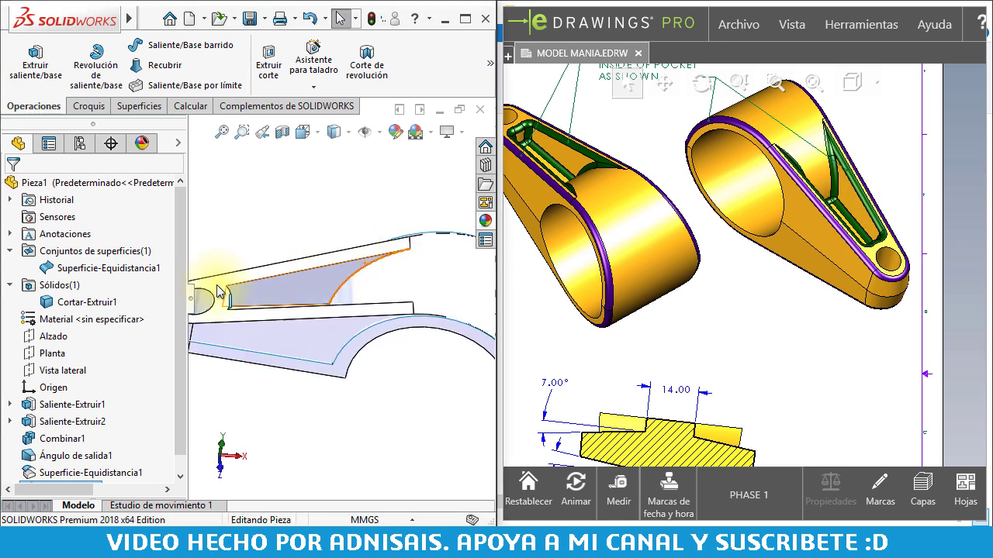
click(70, 271)
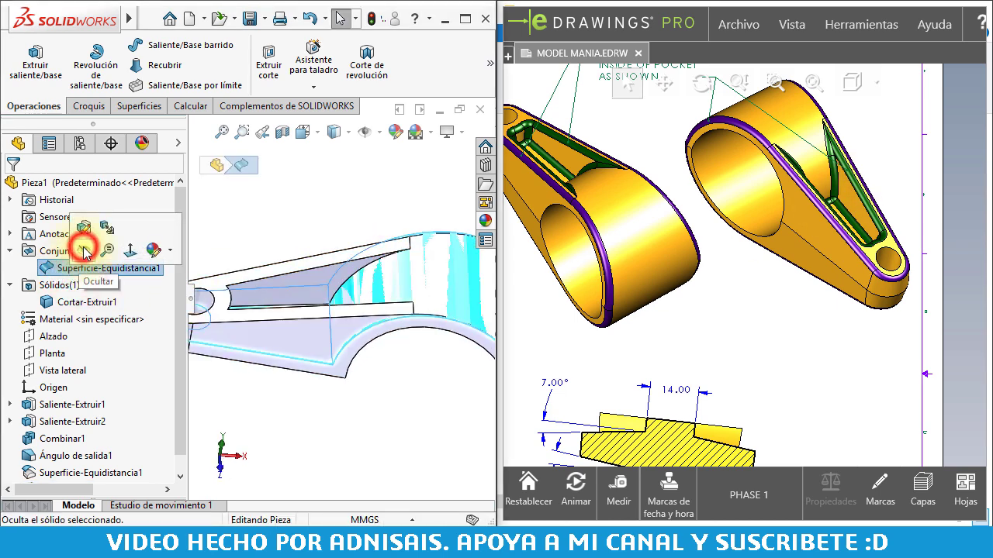
click(84, 251)
scroll(348, 395, up, 5)
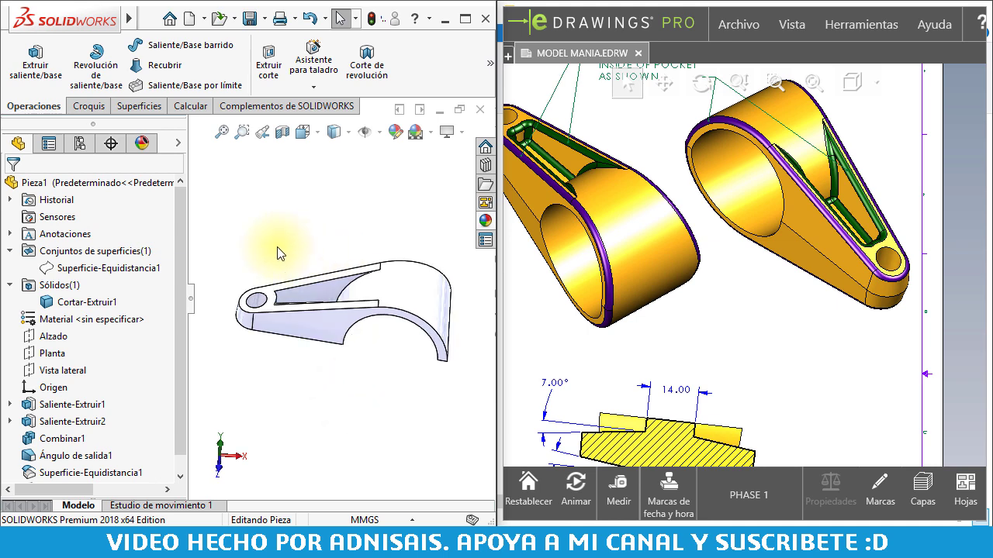
- Collapse the surface and solid body folders and inspect the pocket's face and arc edge
middle_drag(273, 239, 353, 380)
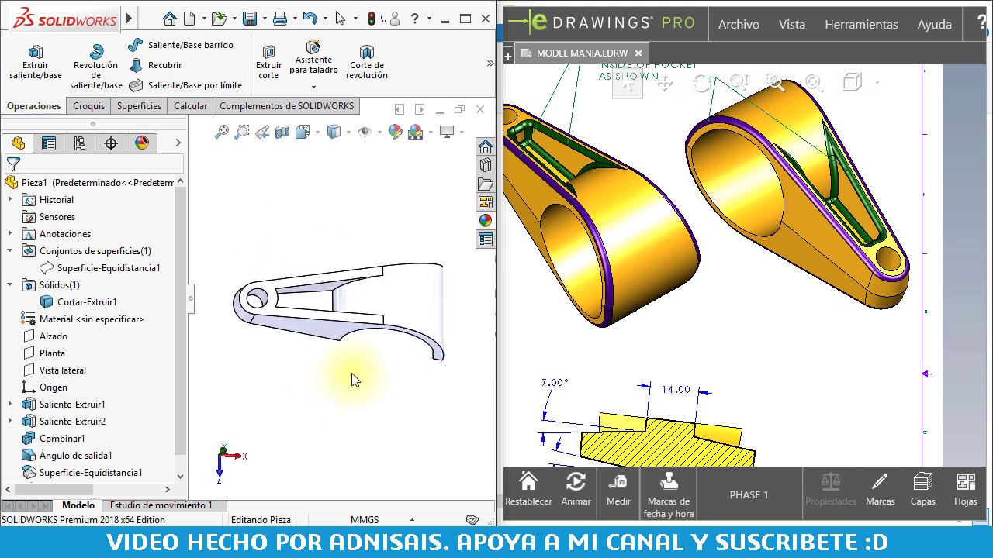
click(9, 250)
click(9, 267)
mouse_move(236, 319)
middle_down()
mouse_move(277, 339)
mouse_move(310, 294)
middle_up()
scroll(316, 288, down, 3)
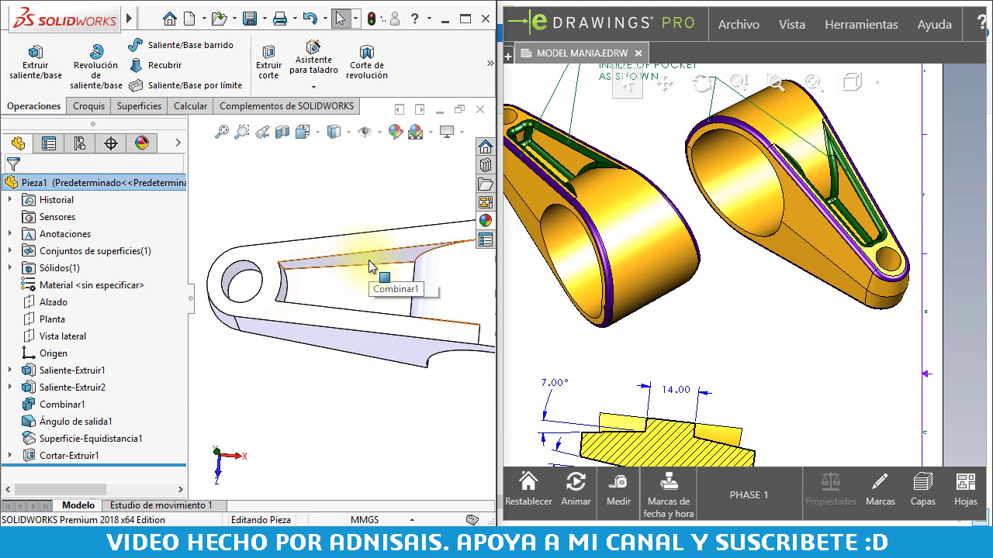
click(369, 259)
click(292, 301)
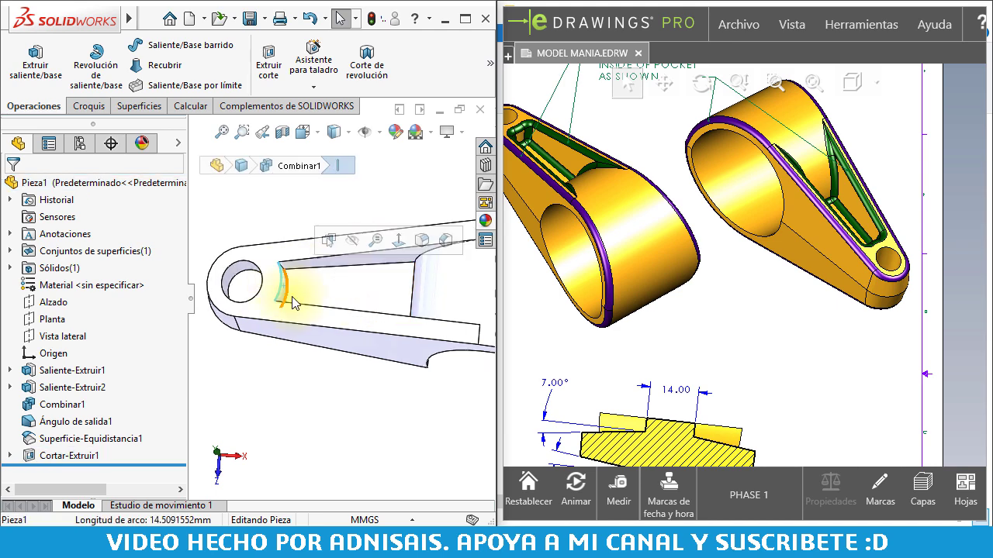
click(348, 414)
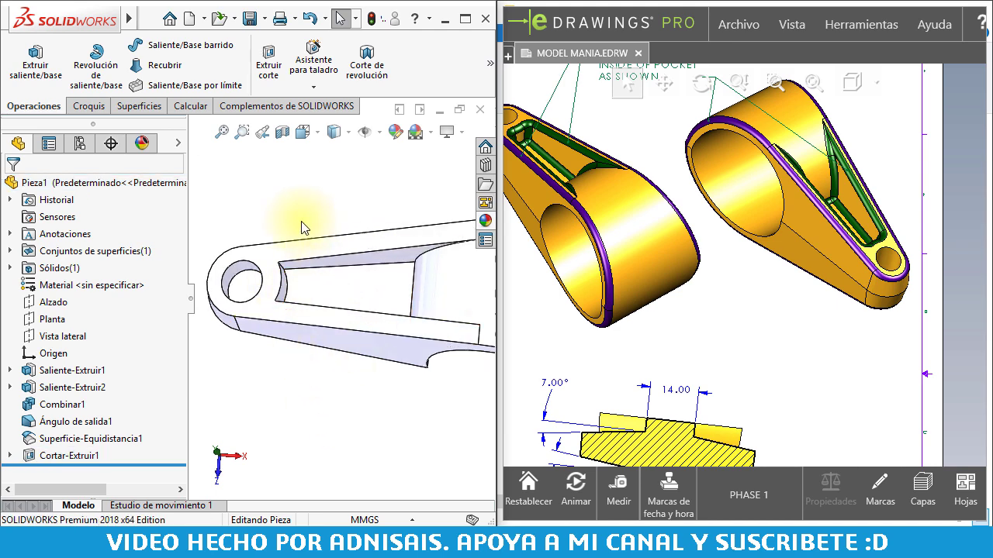
- Start a new Ángulo de salida draft using the Línea de partición type at 7.00°
click(489, 62)
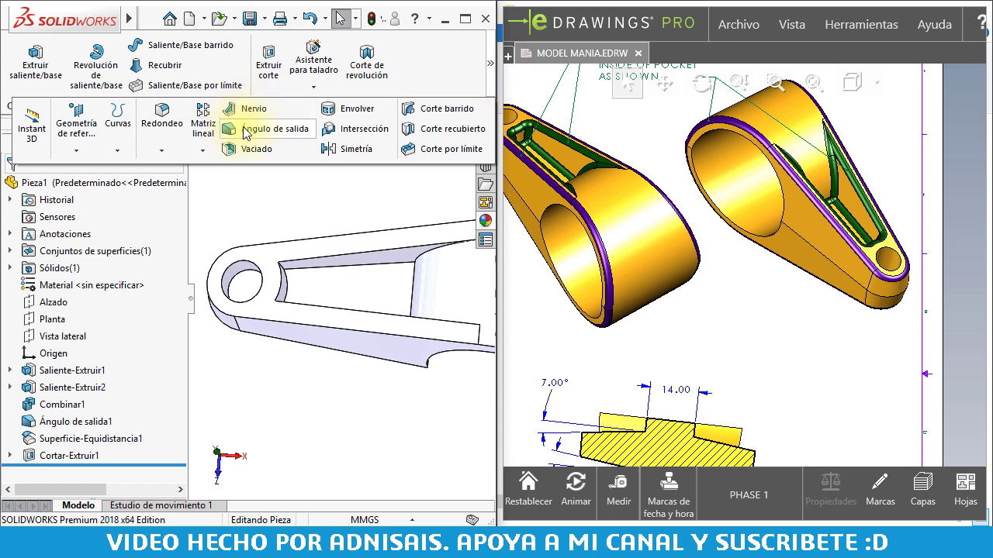
click(245, 130)
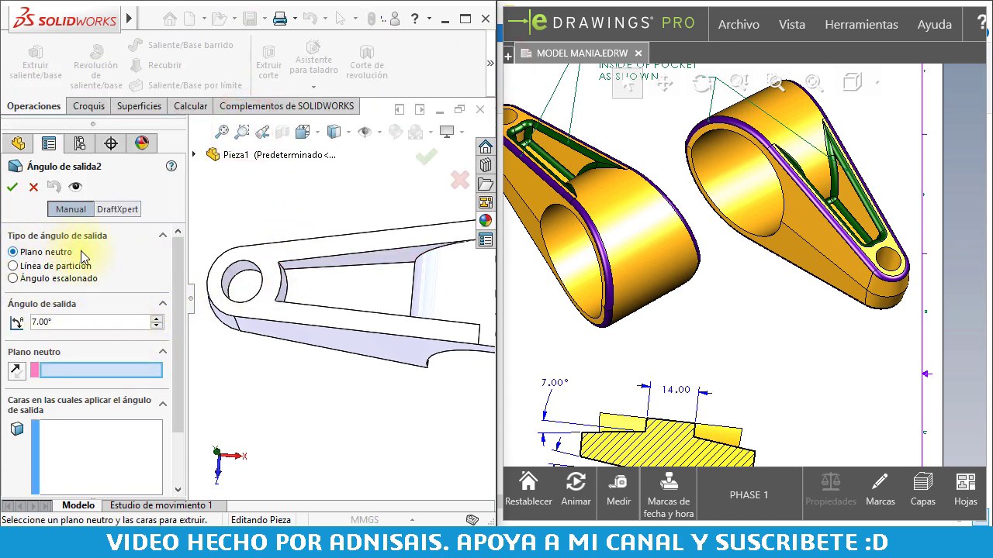
click(37, 268)
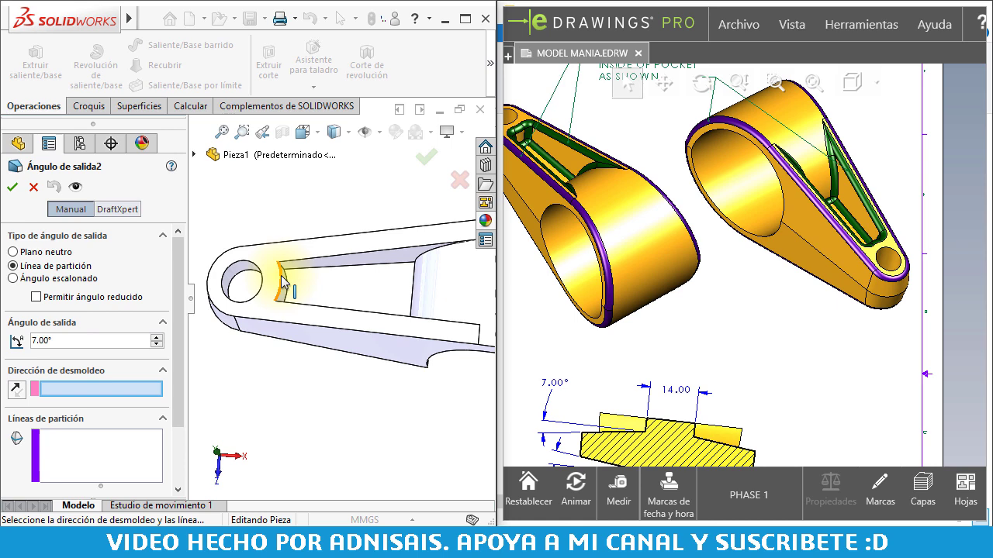
- Review the reference drawing, then show the flyout feature tree beside the part
click(698, 336)
scroll(765, 310, down, 3)
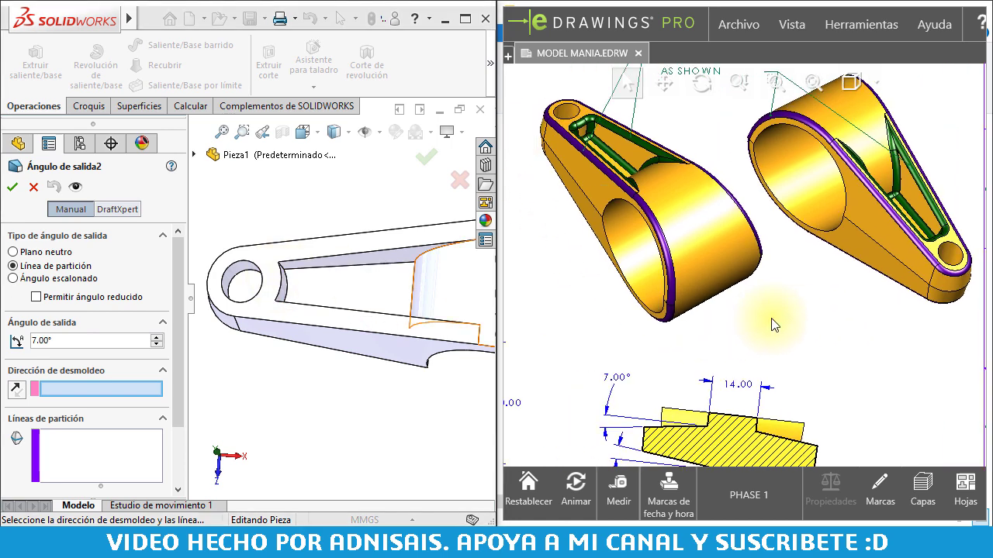
scroll(815, 267, down, 3)
scroll(799, 217, down, 3)
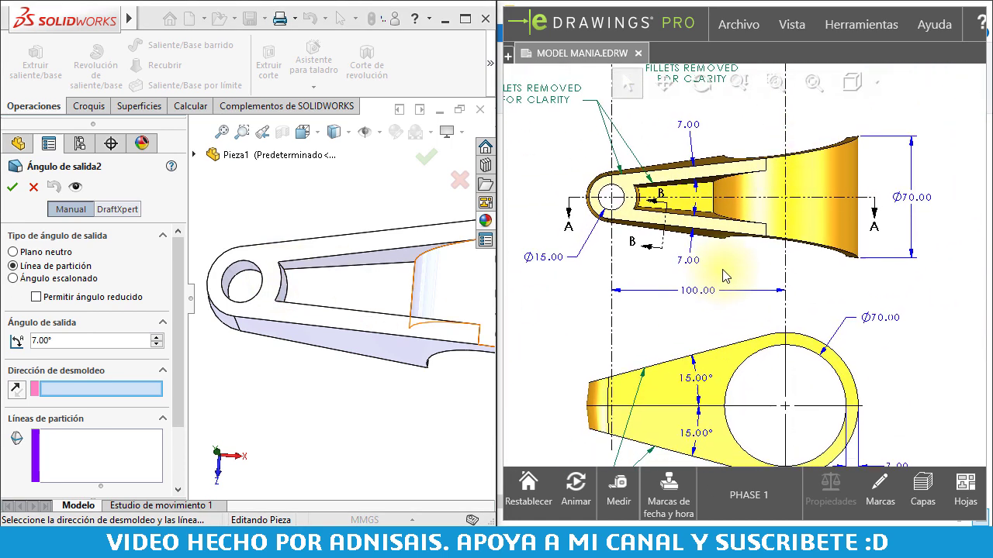
scroll(744, 225, up, 4)
scroll(682, 217, up, 3)
scroll(660, 208, up, 2)
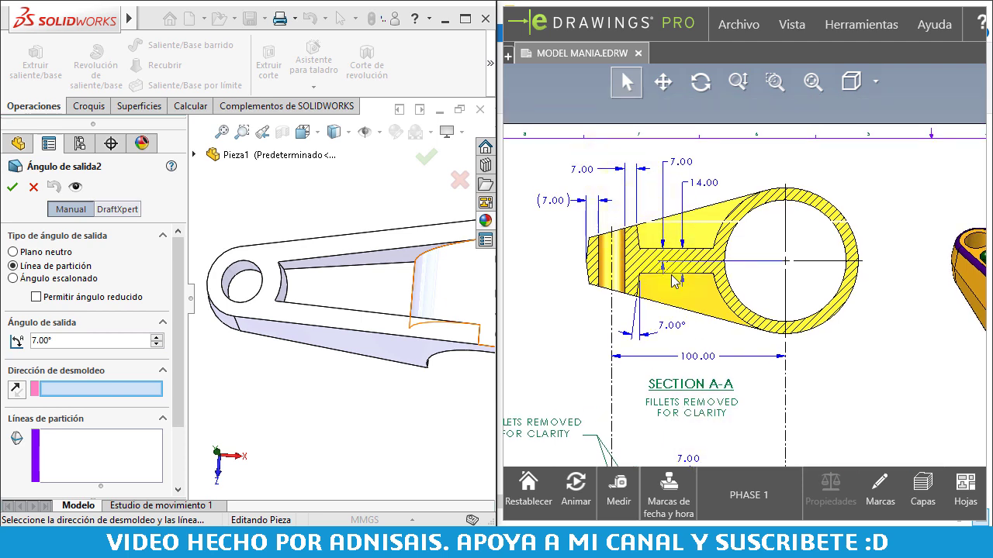
scroll(673, 281, down, 1)
scroll(675, 282, down, 5)
scroll(679, 284, down, 1)
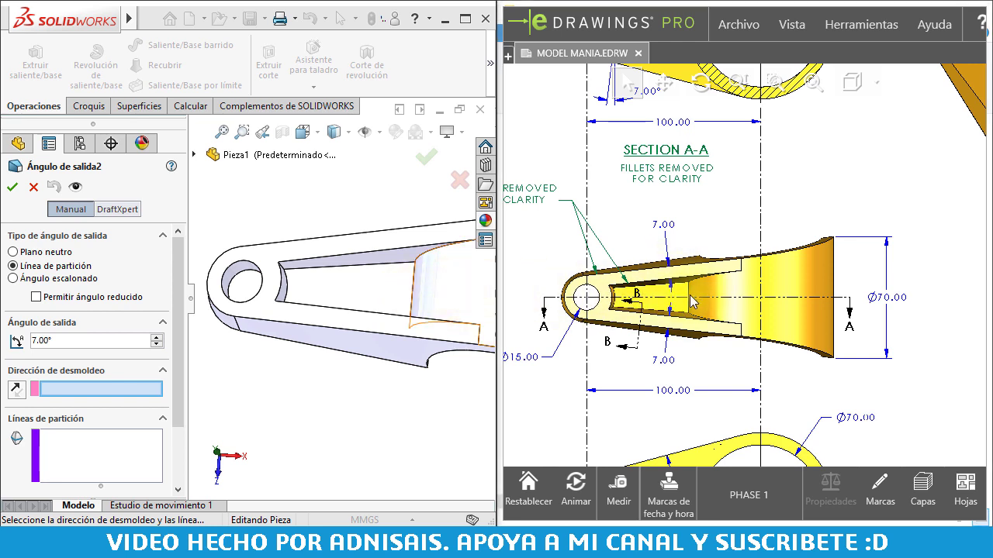
scroll(659, 268, down, 1)
scroll(698, 194, down, 4)
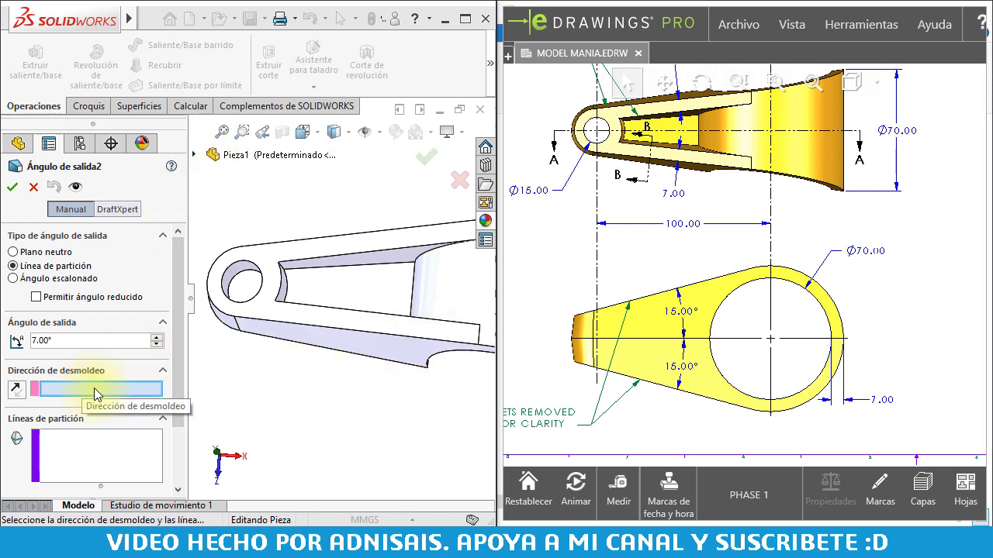
click(193, 154)
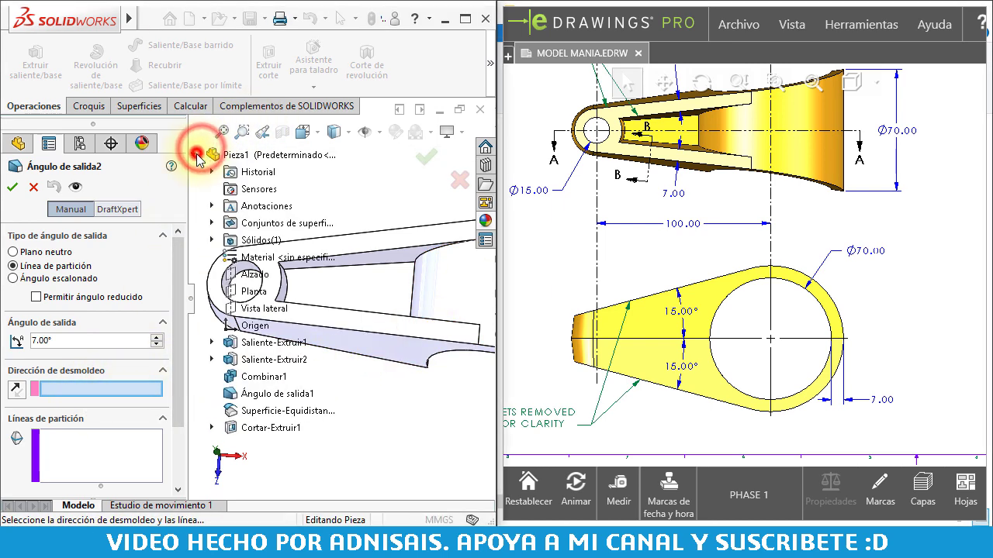
- Set the Planta plane as the draft's pull direction
click(193, 154)
click(193, 154)
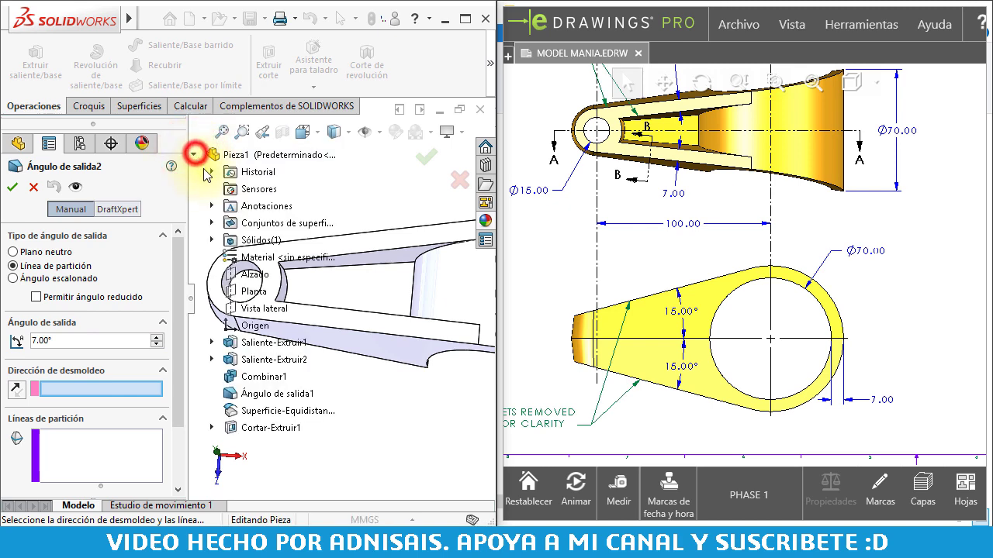
click(245, 291)
mouse_move(392, 330)
middle_down()
mouse_move(393, 290)
mouse_move(411, 301)
middle_up()
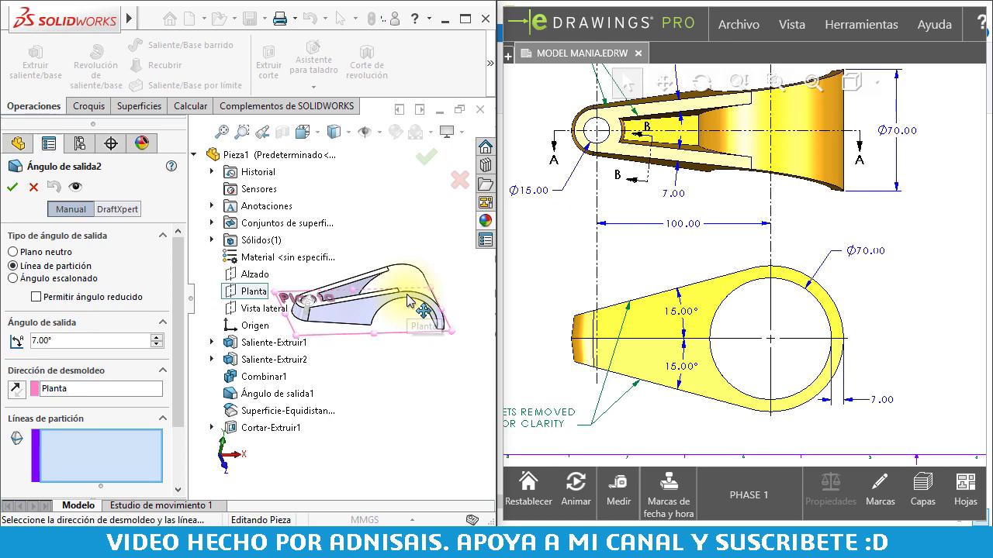
click(194, 155)
- Add the pocket's long top edge, arc edge and third edge as parting lines
click(86, 441)
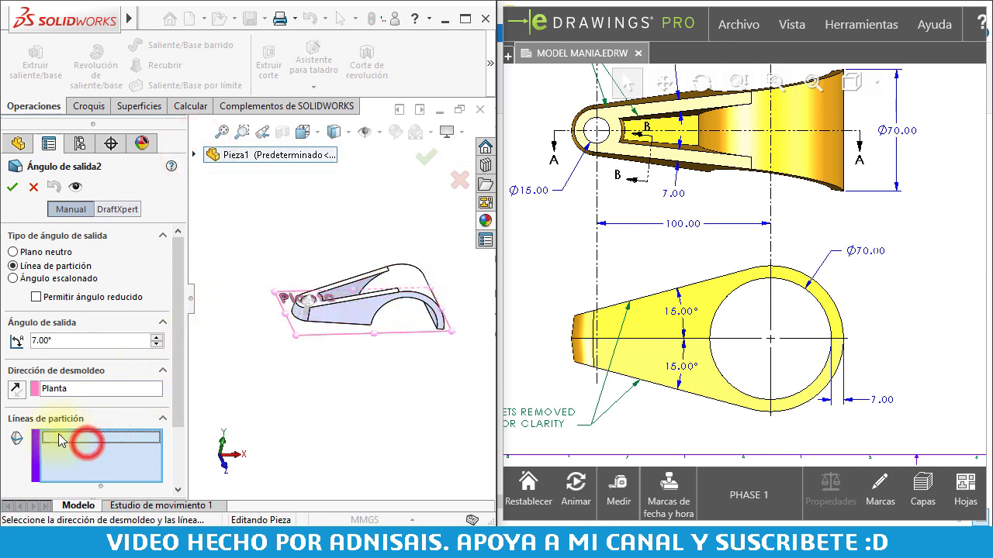
scroll(281, 307, down, 5)
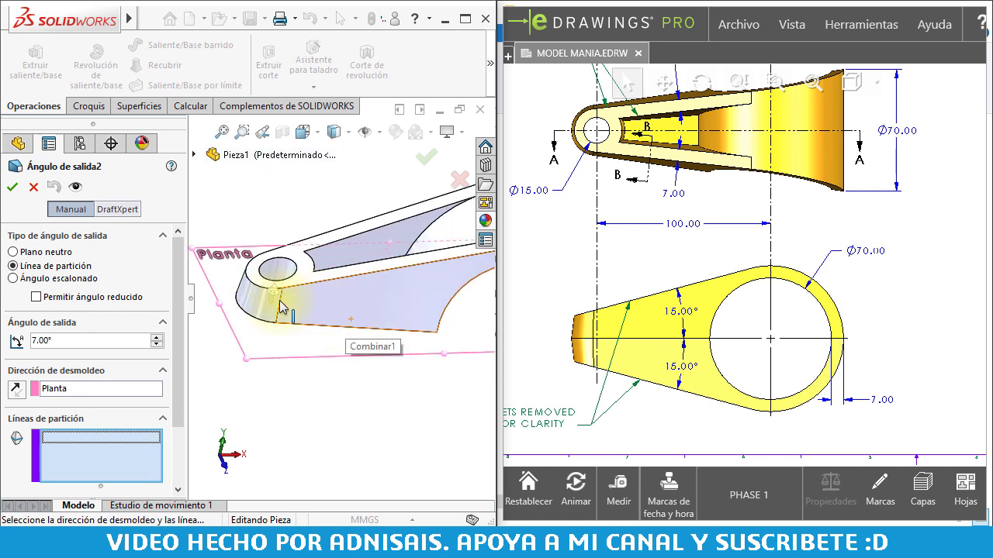
click(354, 235)
click(310, 262)
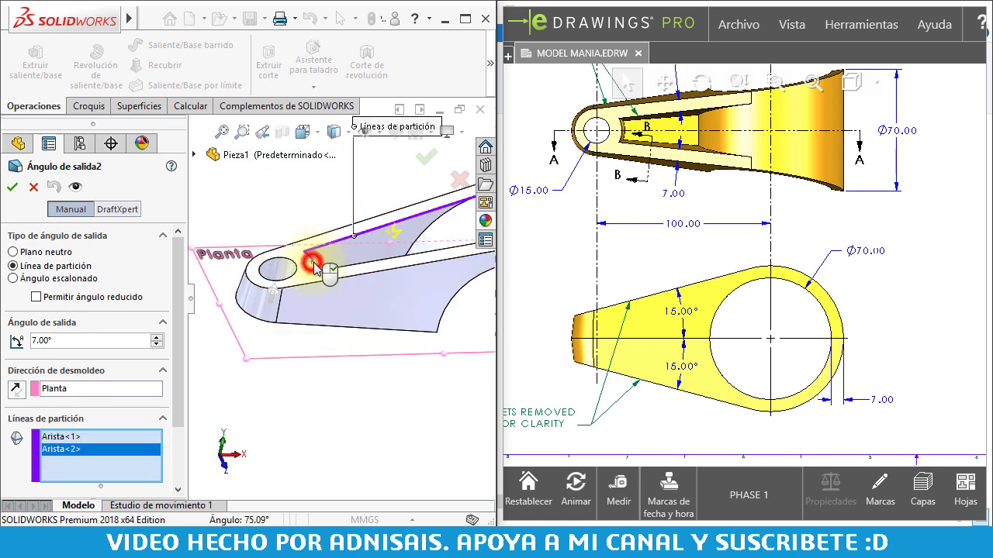
click(346, 271)
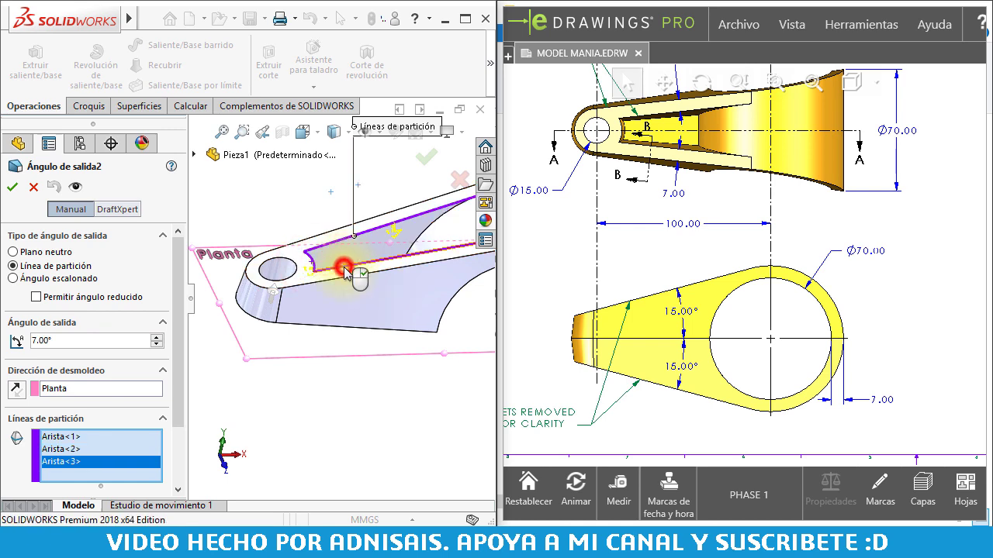
scroll(380, 268, down, 3)
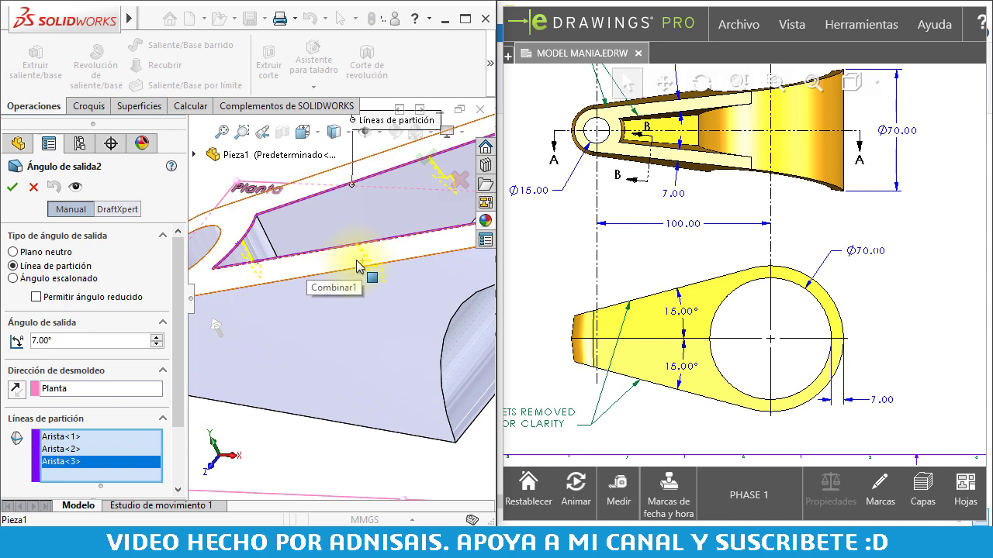
middle_drag(348, 247, 347, 277)
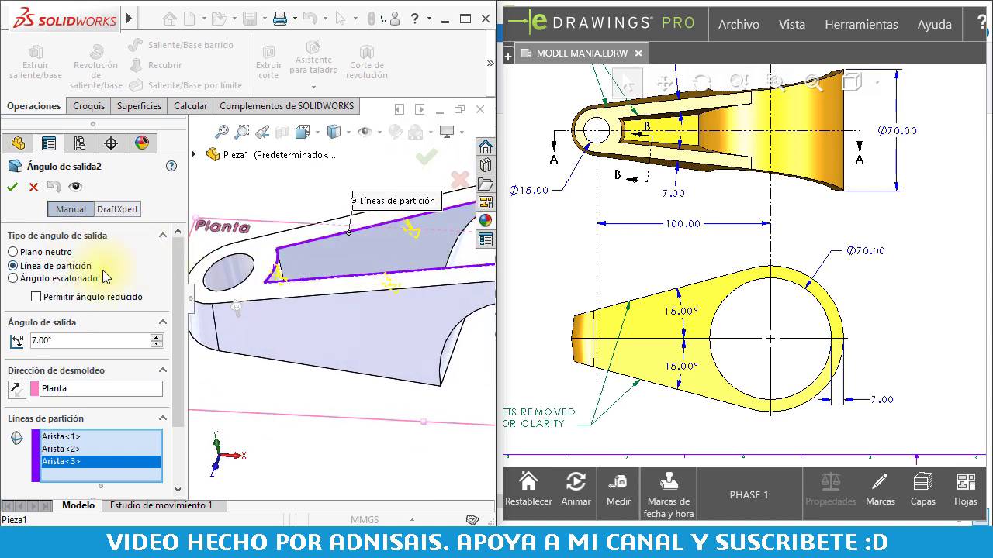
middle_drag(344, 293, 353, 288)
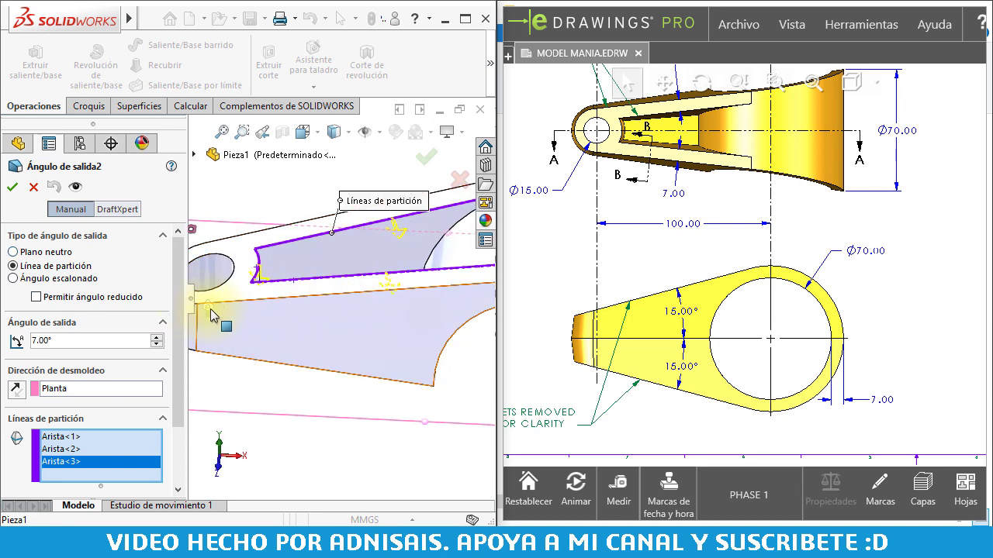
middle_drag(213, 320, 266, 325)
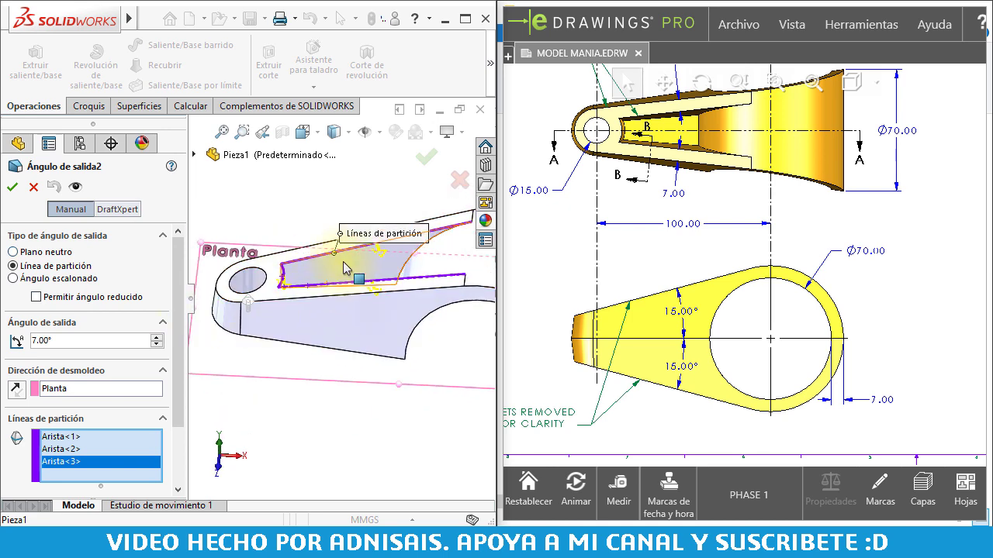
middle_drag(378, 276, 377, 287)
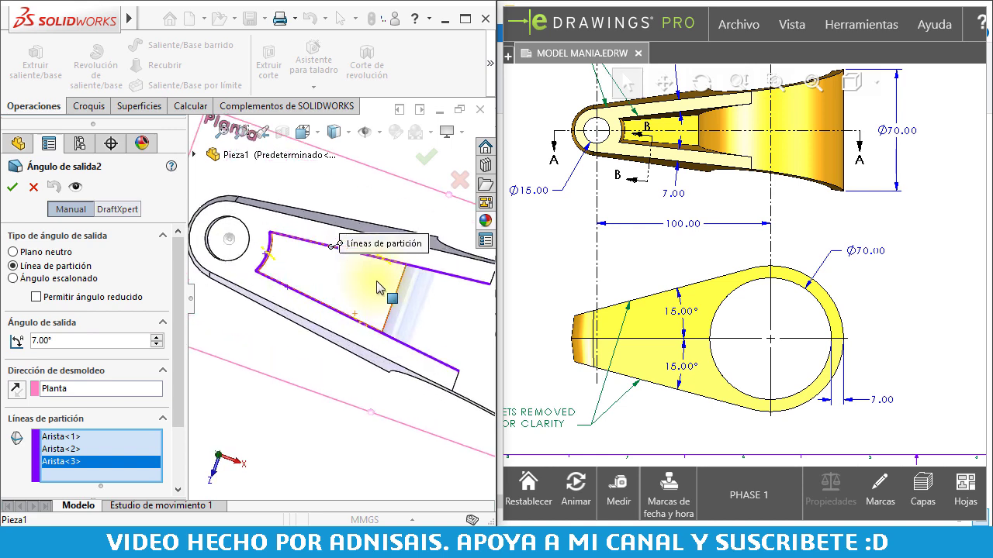
- Accept the 7° pocket draft and view the pocket face head-on
click(19, 188)
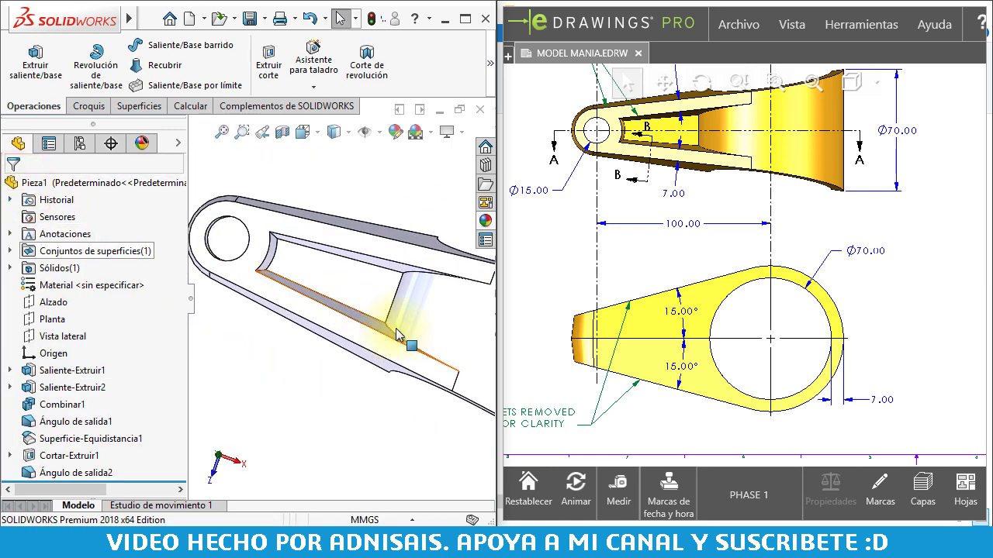
click(291, 283)
key(ctrl+8)
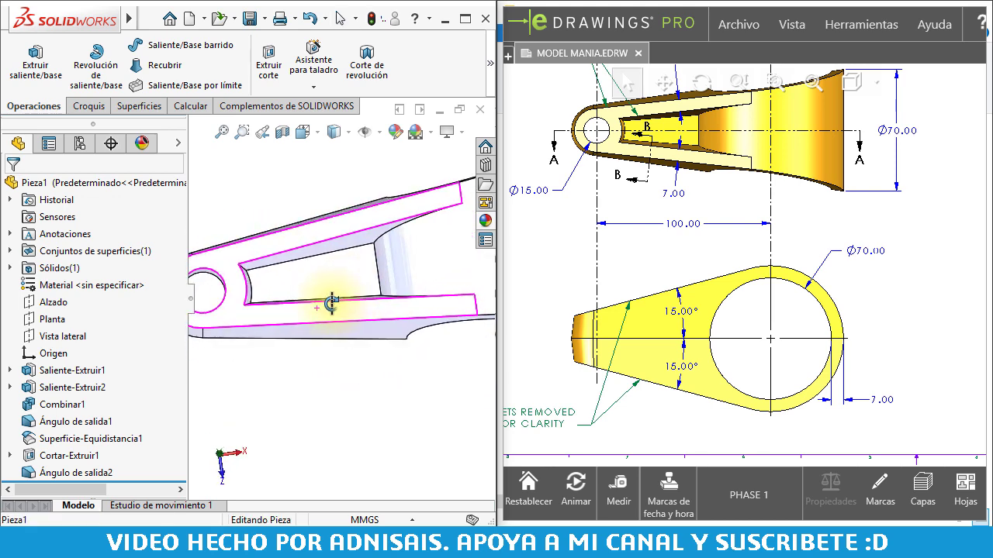
key(Escape)
- Orbit the drafted arm and pan the reference drawing to section A-A
click(326, 248)
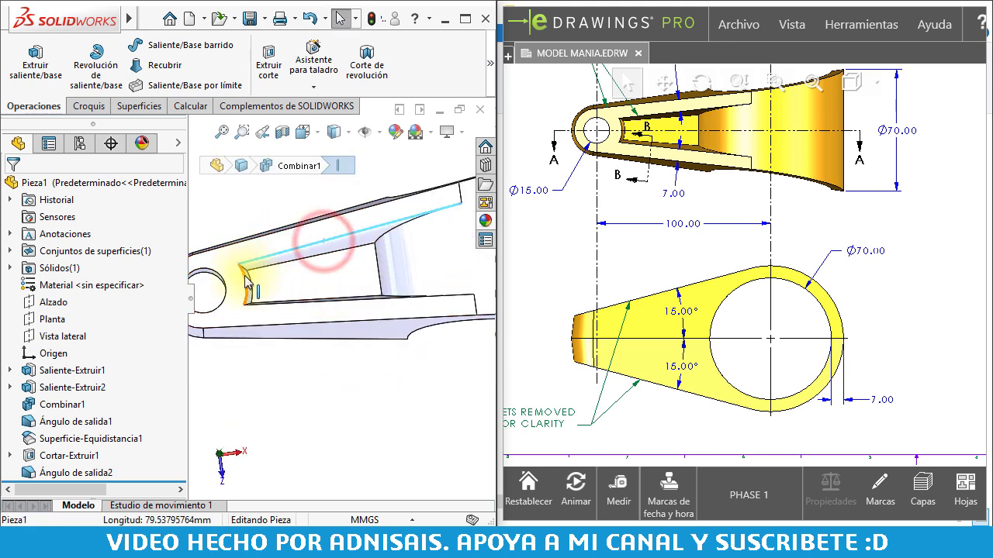
scroll(421, 333, up, 5)
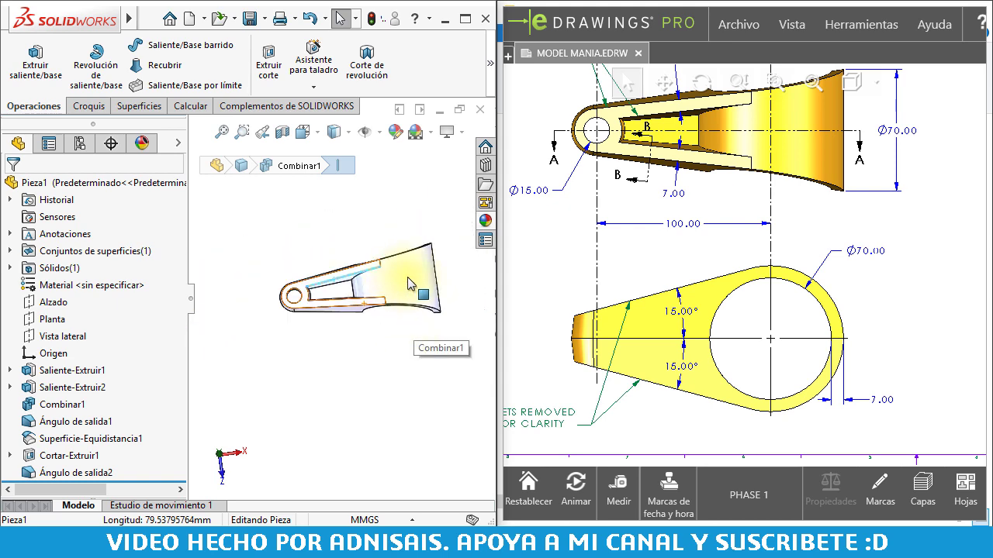
mouse_move(416, 279)
middle_down()
mouse_move(405, 224)
mouse_move(382, 259)
mouse_move(405, 196)
mouse_move(423, 225)
middle_up()
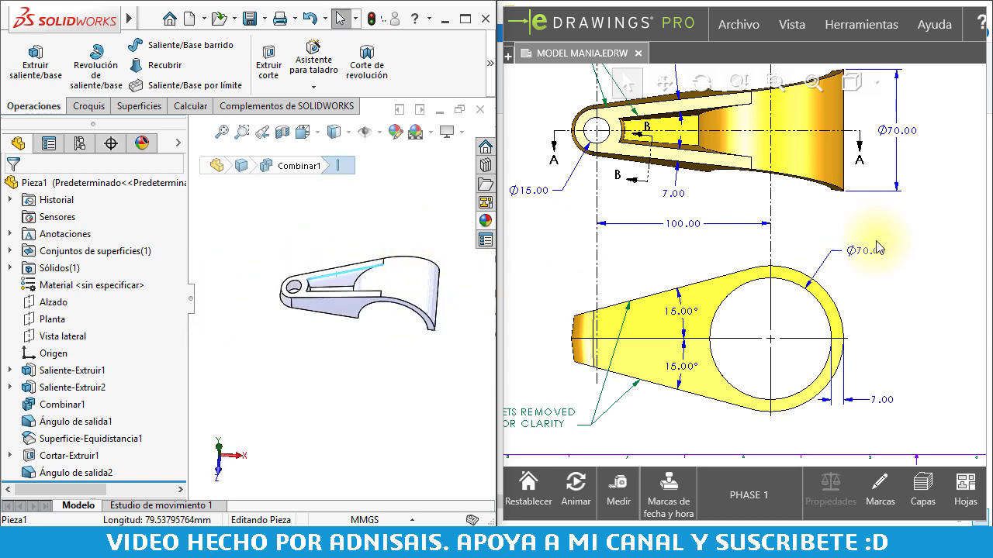
middle_drag(875, 248, 882, 333)
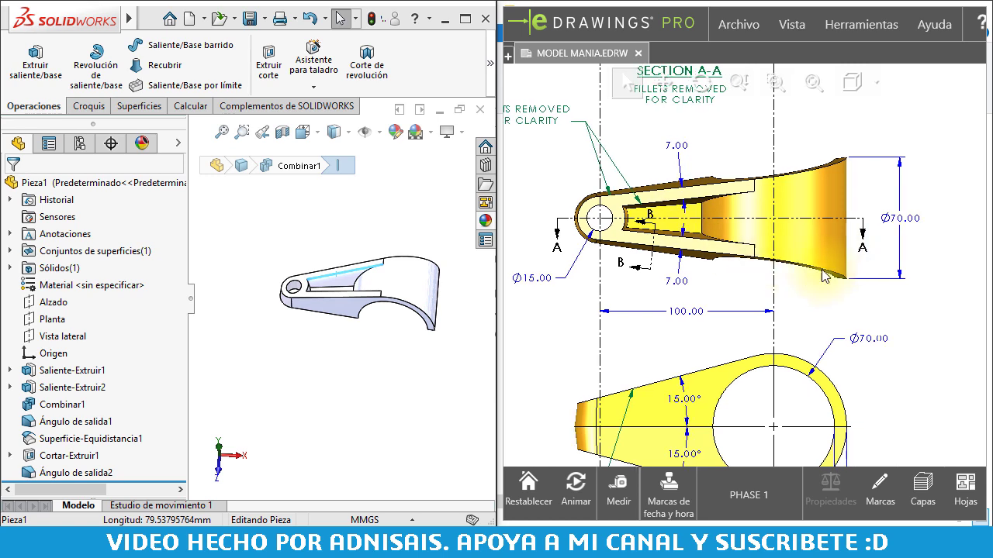
middle_drag(690, 217, 620, 260)
click(397, 225)
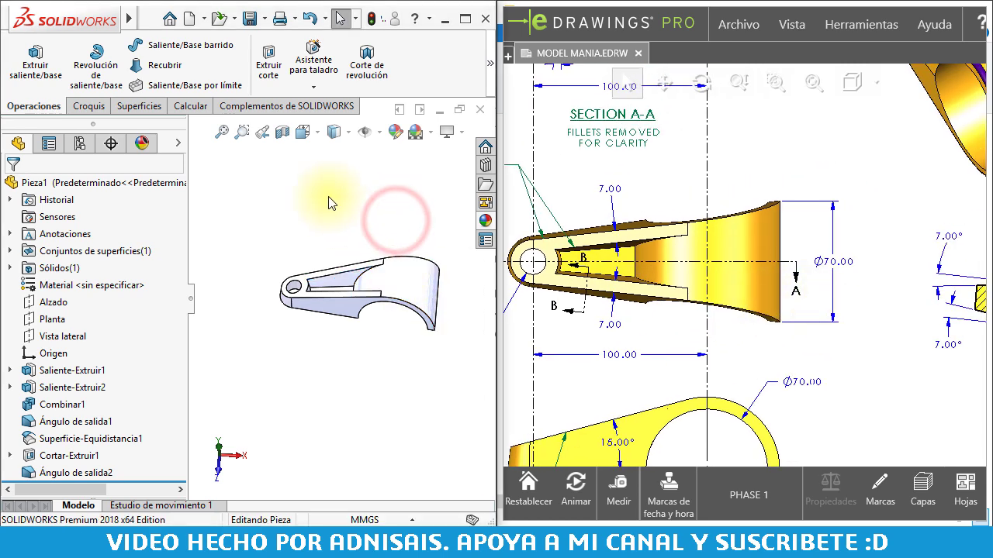
- Start a Simetría feature using the arm's flat bottom face as the mirror plane instead of Planta
click(489, 78)
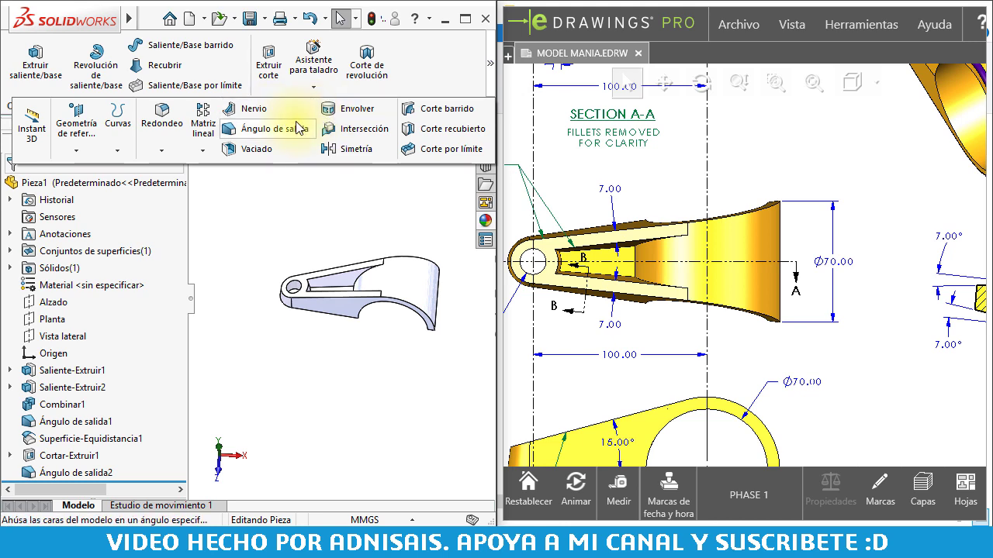
click(369, 155)
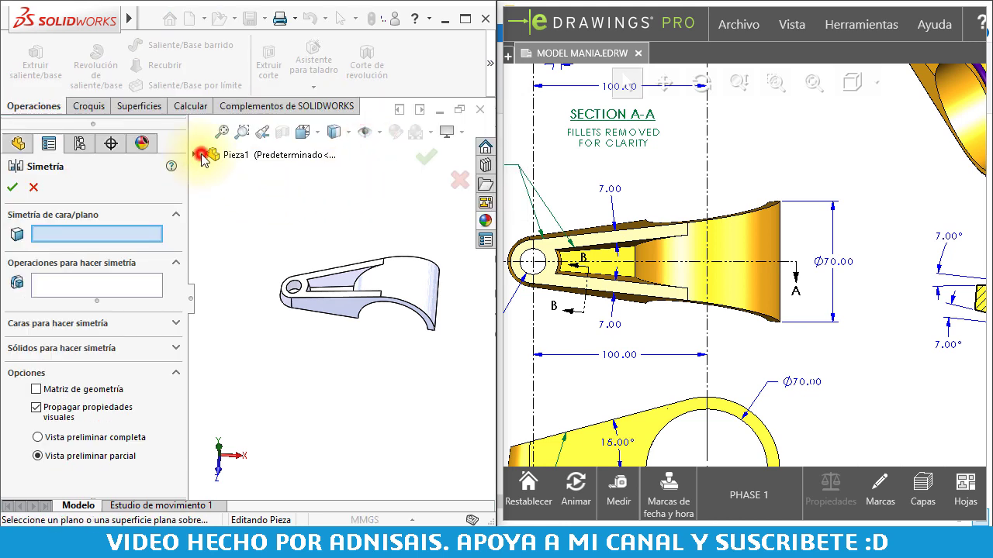
click(204, 155)
click(247, 291)
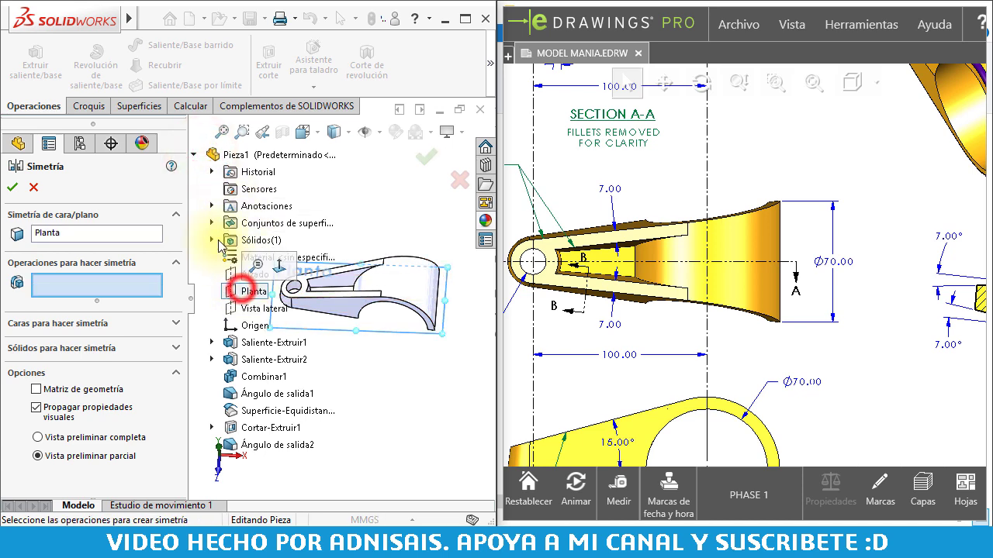
click(194, 154)
mouse_move(310, 255)
middle_down()
mouse_move(325, 195)
mouse_move(348, 244)
mouse_move(335, 246)
middle_up()
right_click(96, 238)
click(112, 237)
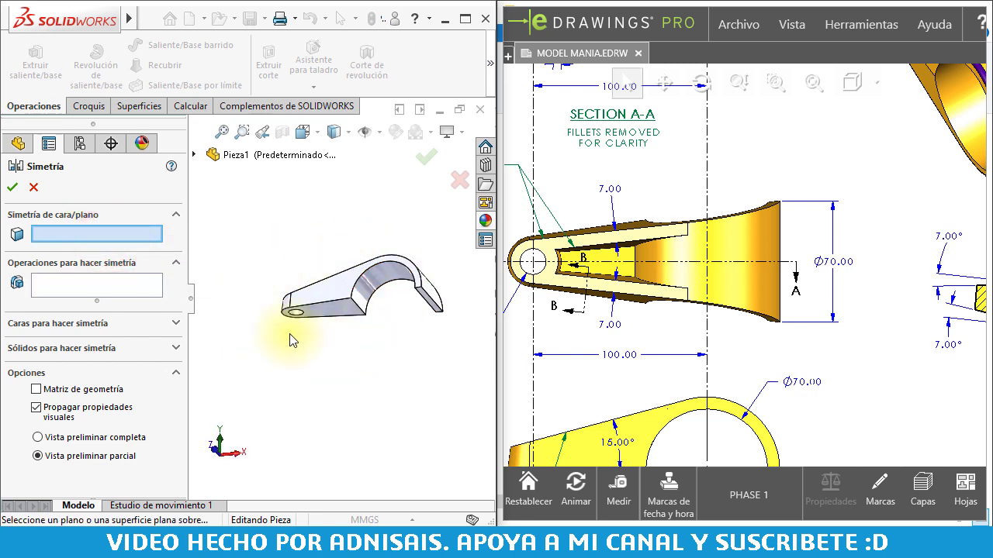
scroll(380, 272, down, 3)
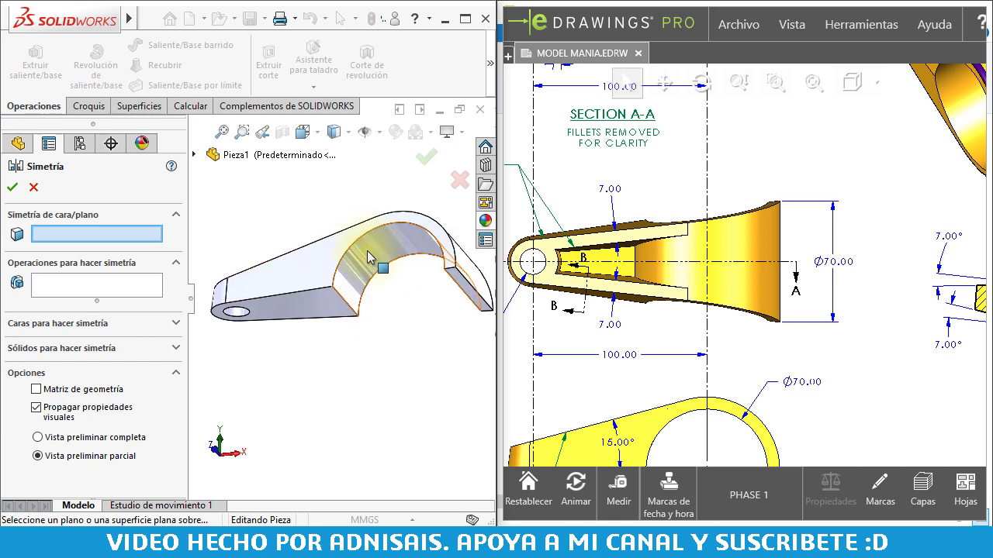
click(291, 317)
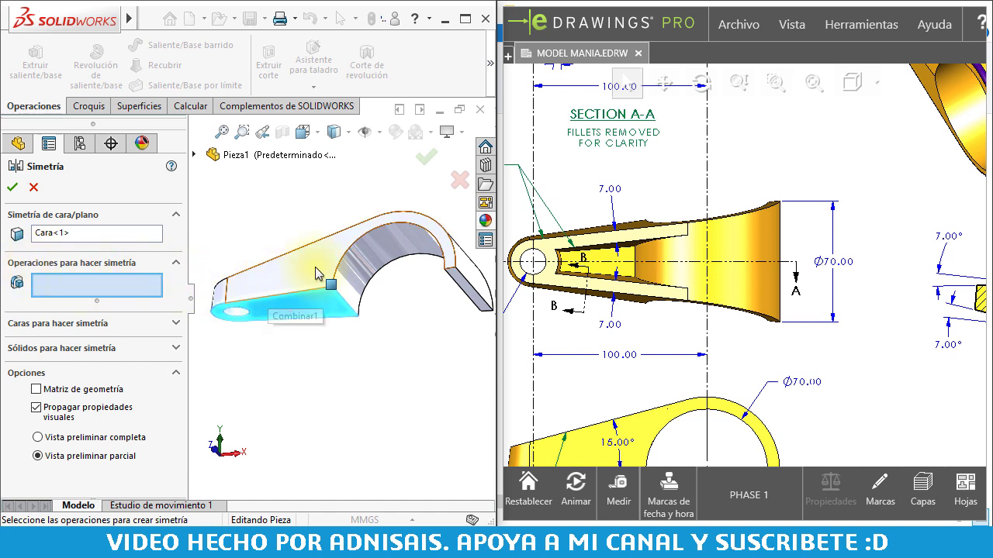
- Mirror the whole arm body with Fusionar sólidos kept and confirm the mirror
click(45, 350)
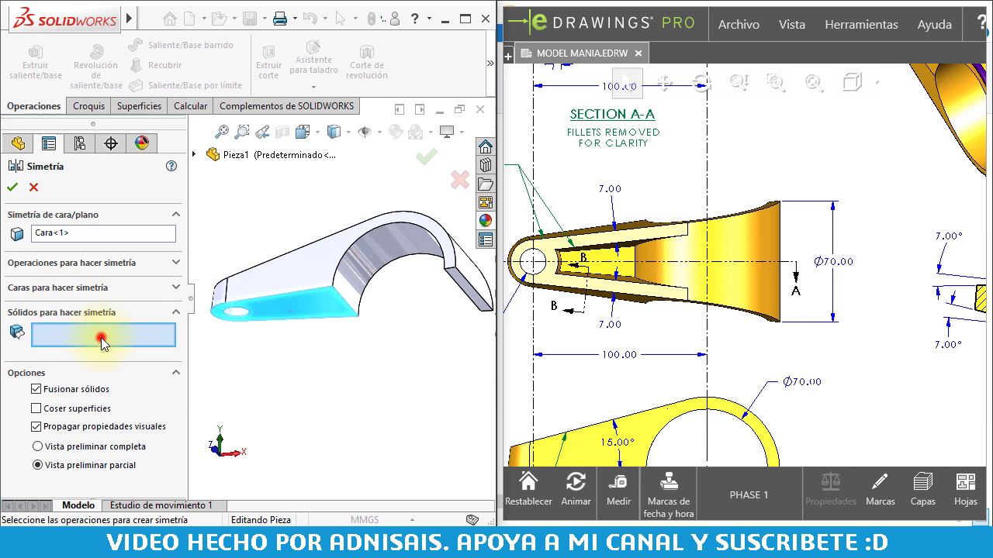
click(284, 284)
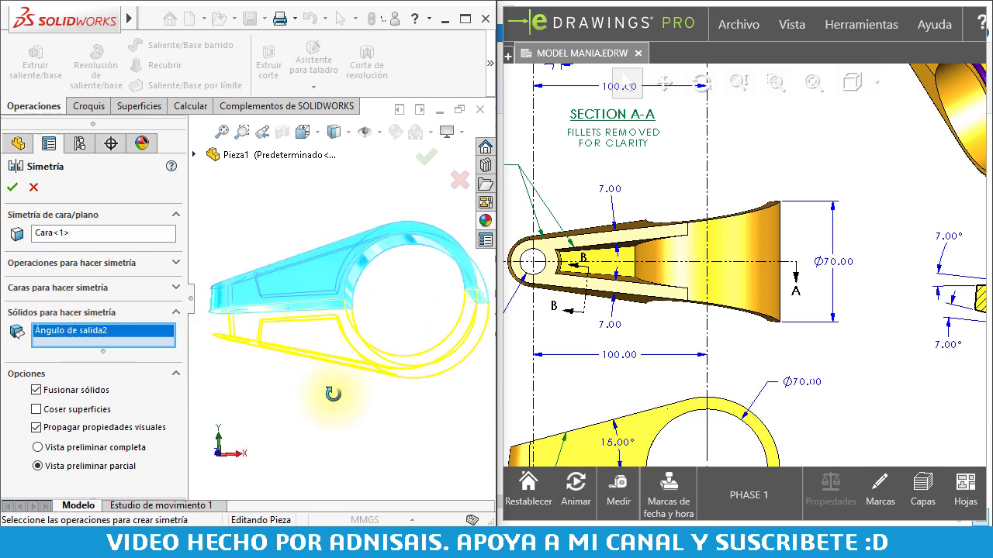
middle_drag(333, 394, 314, 438)
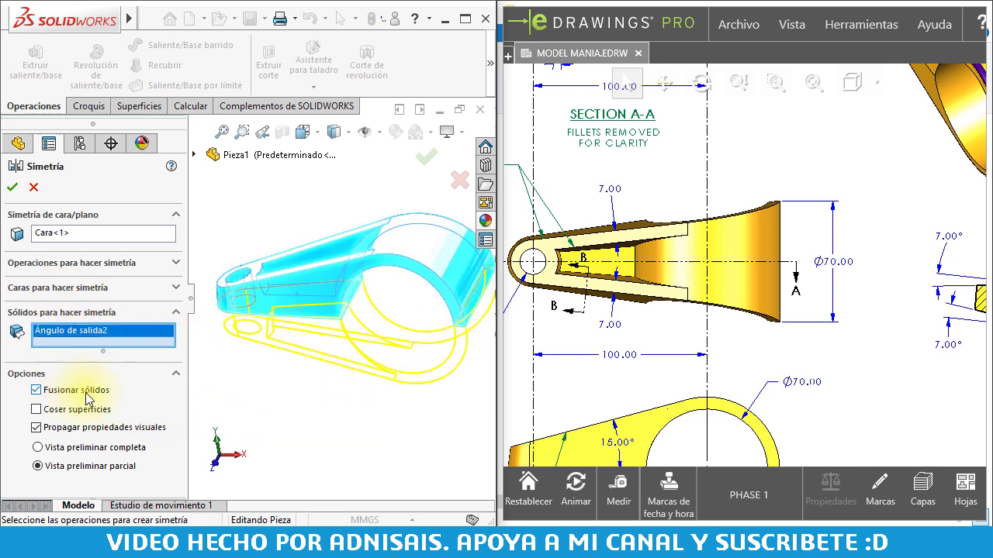
click(14, 189)
mouse_move(377, 414)
middle_down()
mouse_move(339, 388)
mouse_move(394, 394)
mouse_move(406, 384)
mouse_move(365, 390)
mouse_move(385, 404)
middle_up()
- Read the 3MM FILLETS note in eDrawings, then expand the extra feature commands in SolidWorks
scroll(385, 404, up, 3)
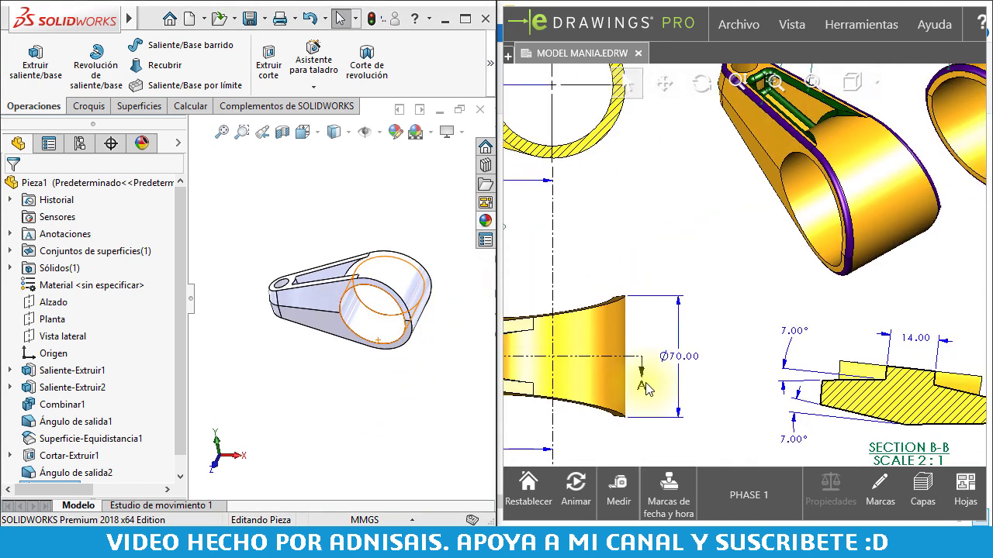
scroll(756, 347, down, 3)
scroll(756, 347, up, 3)
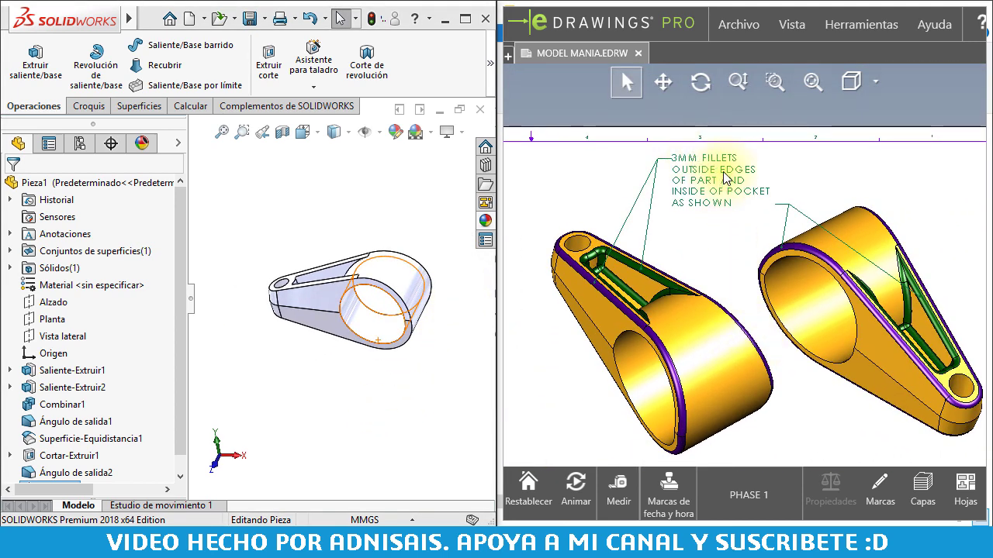
click(291, 224)
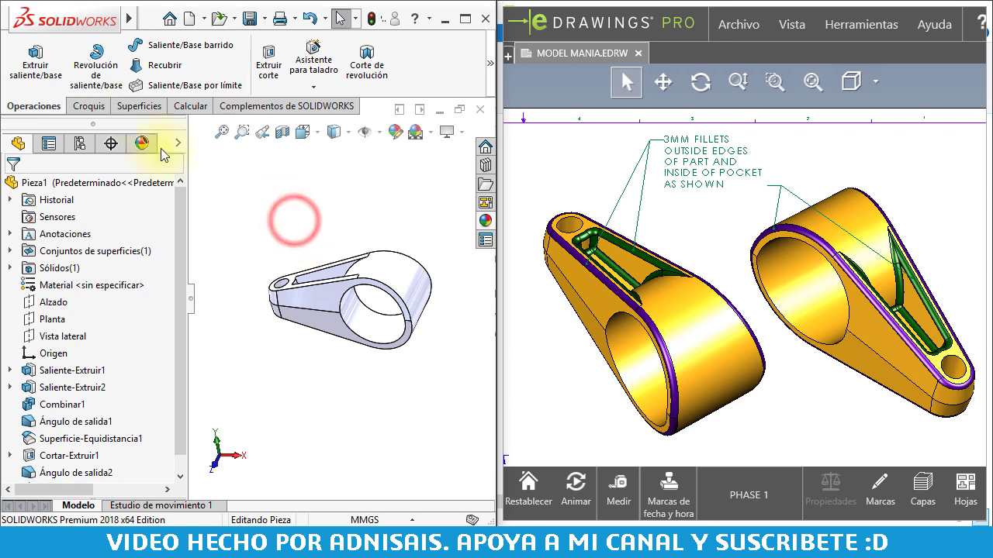
click(492, 81)
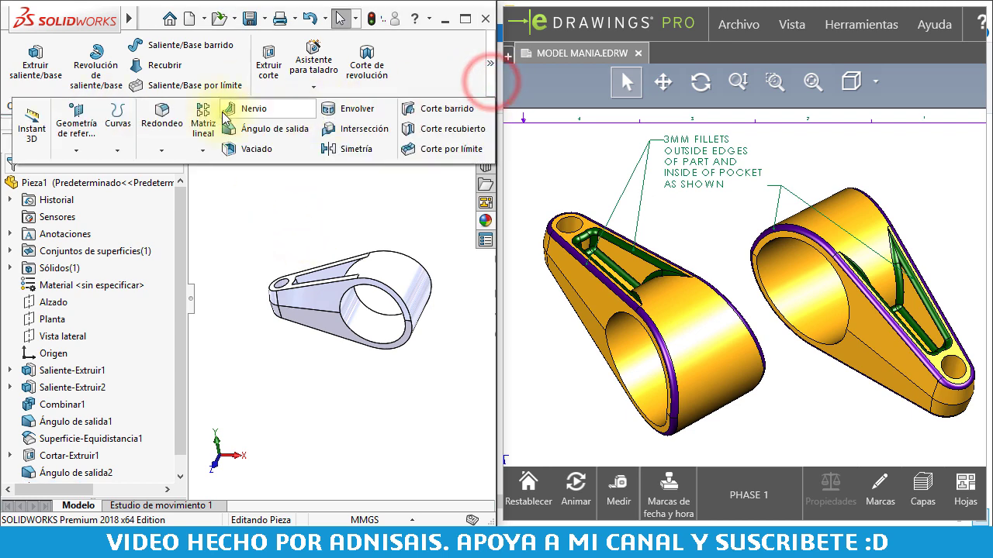
- Start a fillet with a 3 mm radius and activate the edge selection list
click(162, 122)
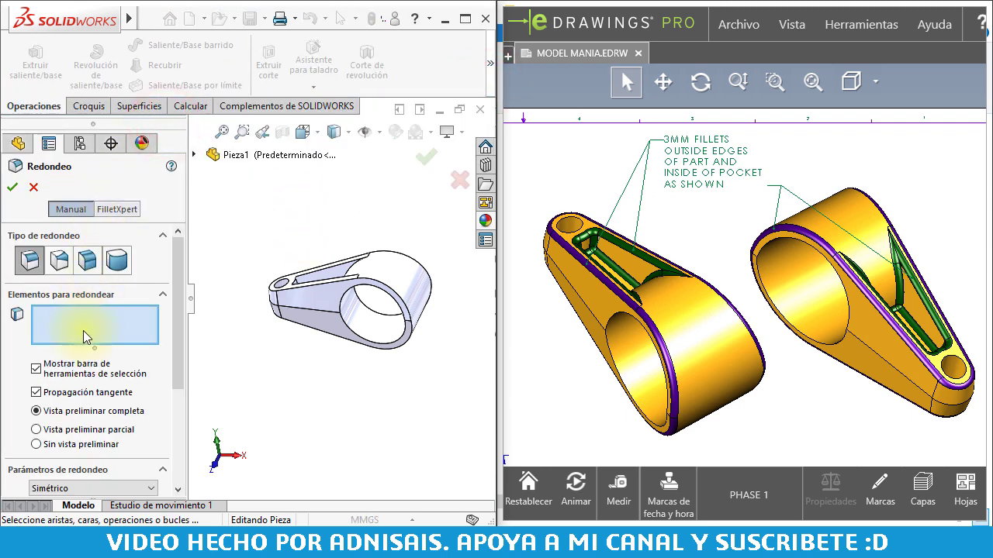
drag(181, 289, 179, 334)
click(124, 432)
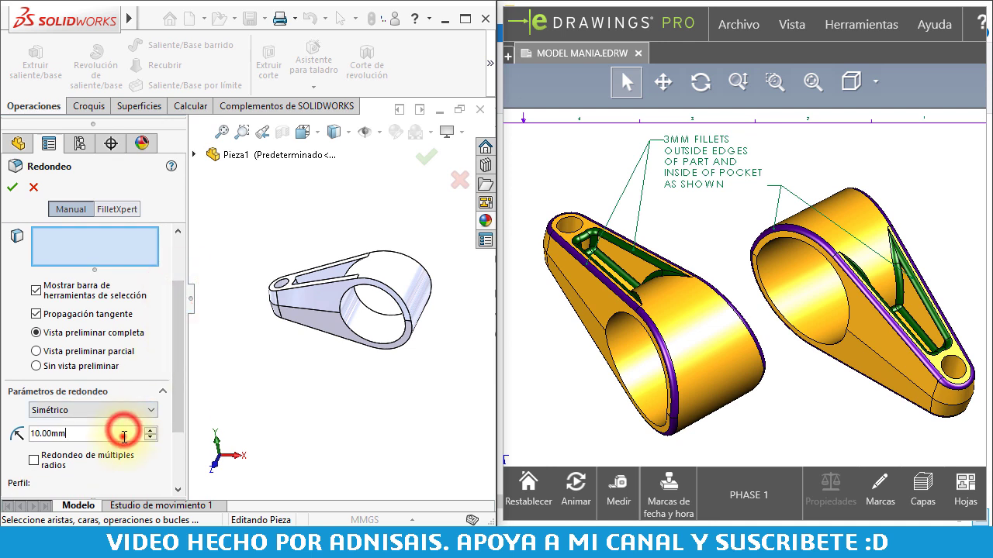
click(122, 237)
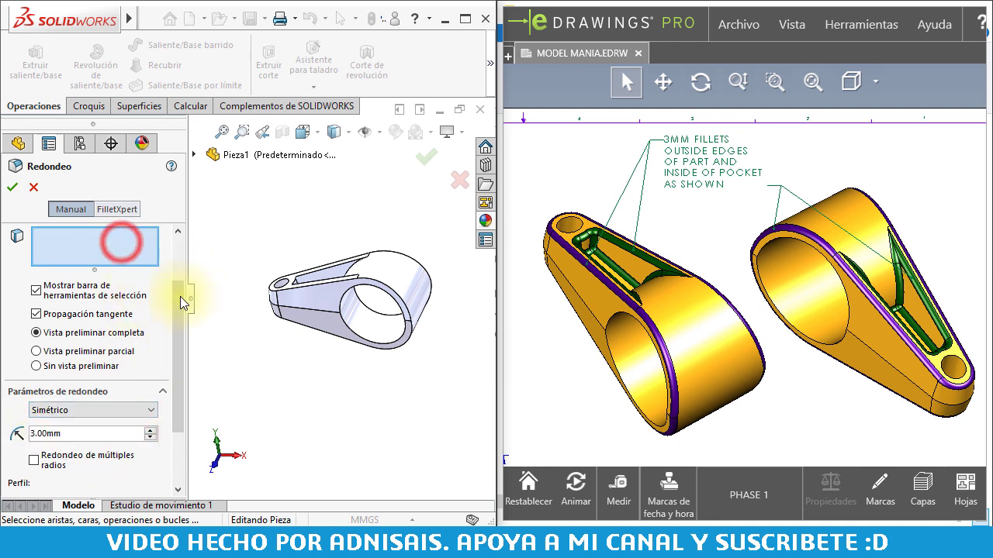
drag(178, 298, 175, 262)
- Add the Cortar-Extruir1 pocket feature to the fillet from the flyout feature tree
mouse_move(311, 310)
middle_down()
mouse_move(261, 290)
mouse_move(285, 323)
middle_up()
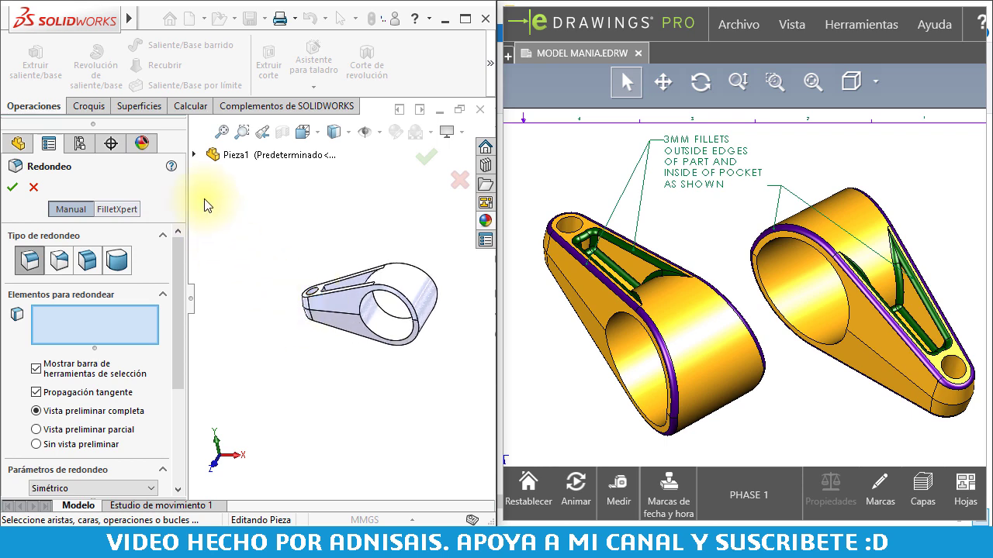
scroll(349, 318, down, 1)
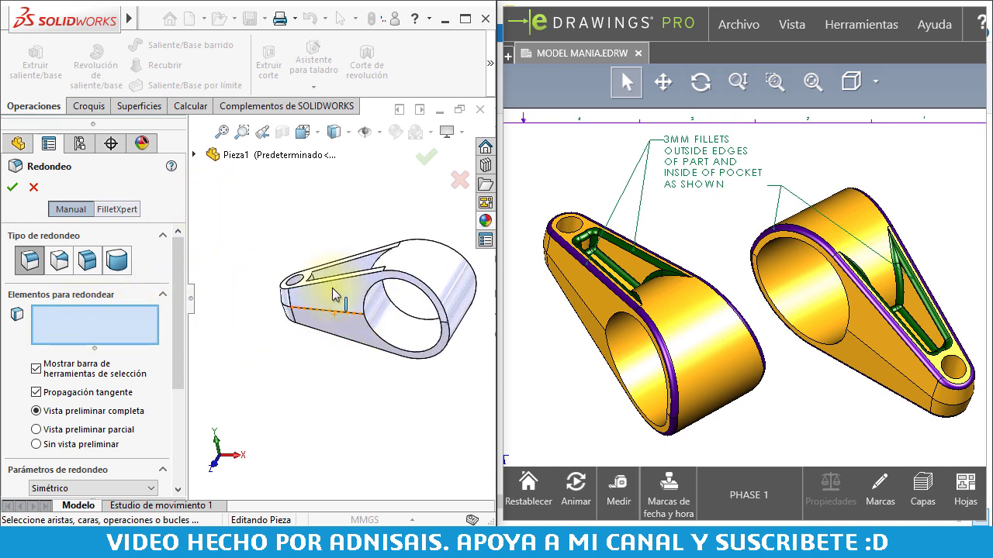
scroll(341, 295, down, 1)
scroll(347, 272, down, 2)
click(346, 270)
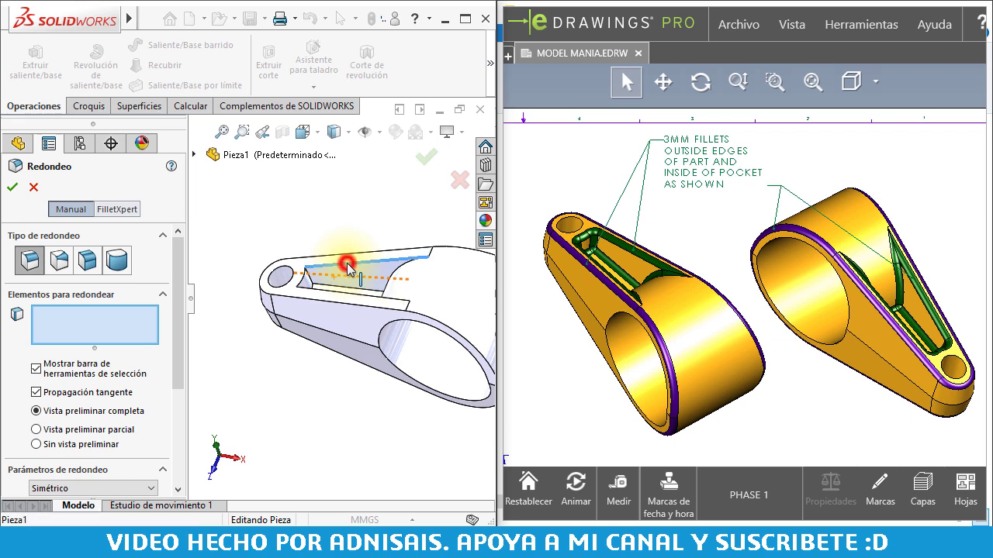
click(347, 266)
click(355, 279)
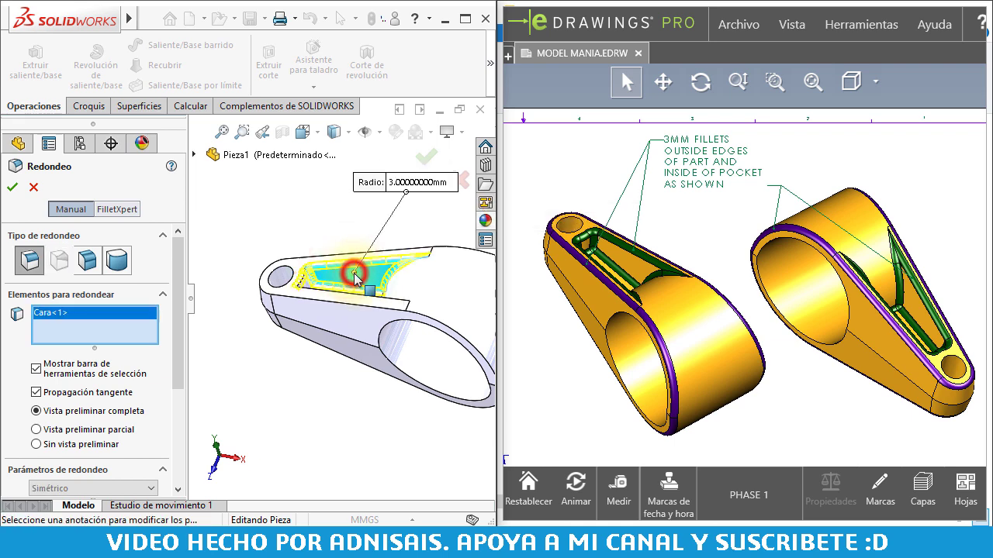
click(353, 272)
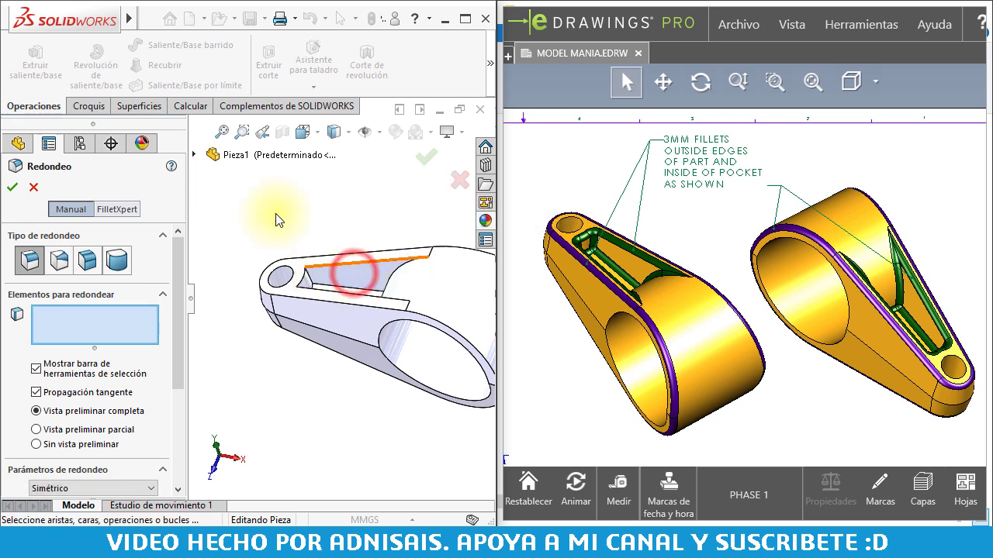
click(194, 155)
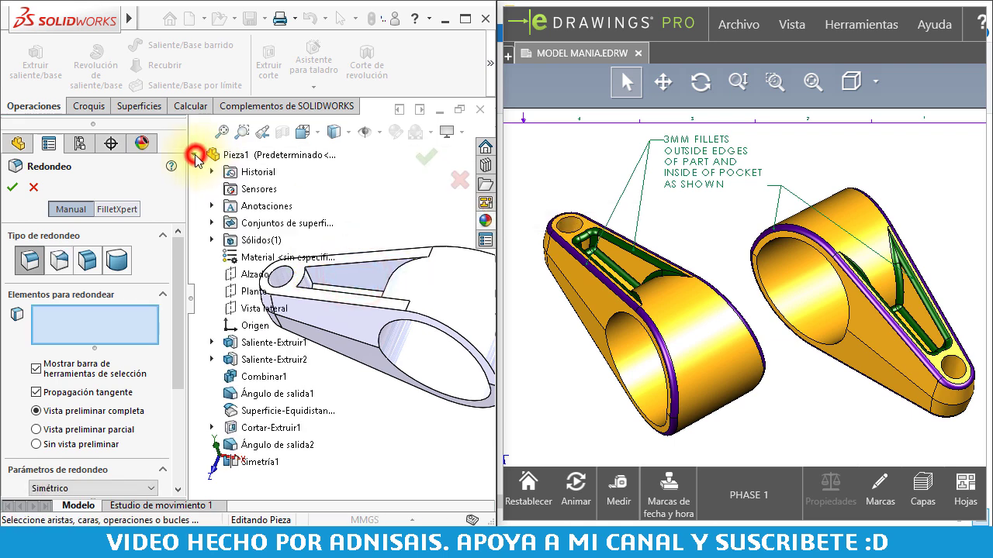
click(261, 429)
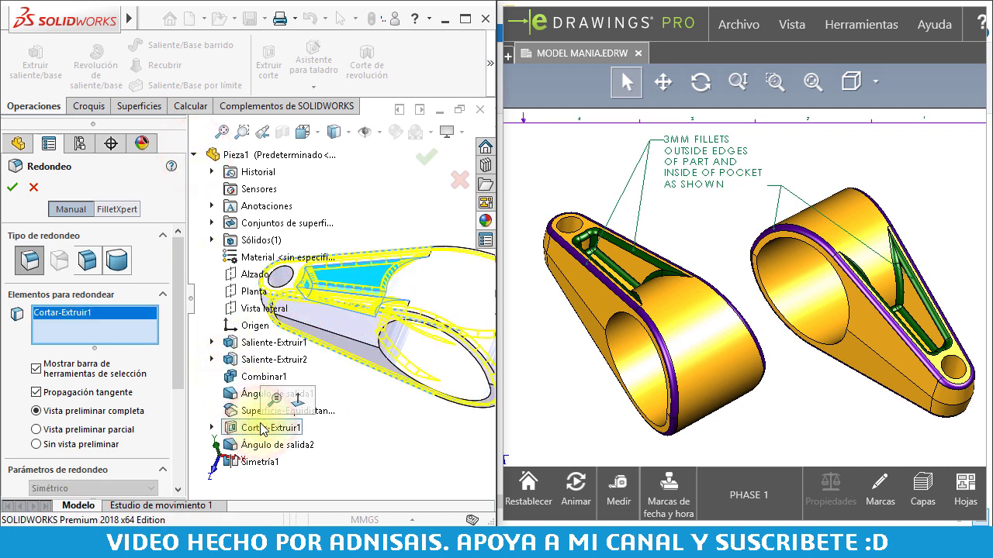
click(299, 399)
- Add a pocket face to the 3 mm fillet
mouse_move(346, 284)
middle_down()
mouse_move(292, 313)
mouse_move(344, 282)
middle_up()
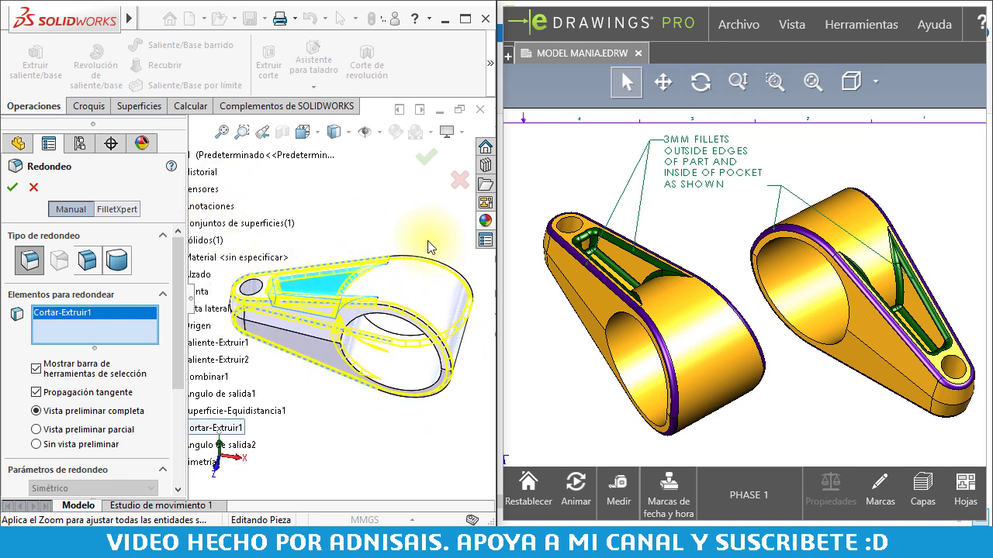
scroll(353, 286, down, 2)
middle_drag(353, 286, 405, 278)
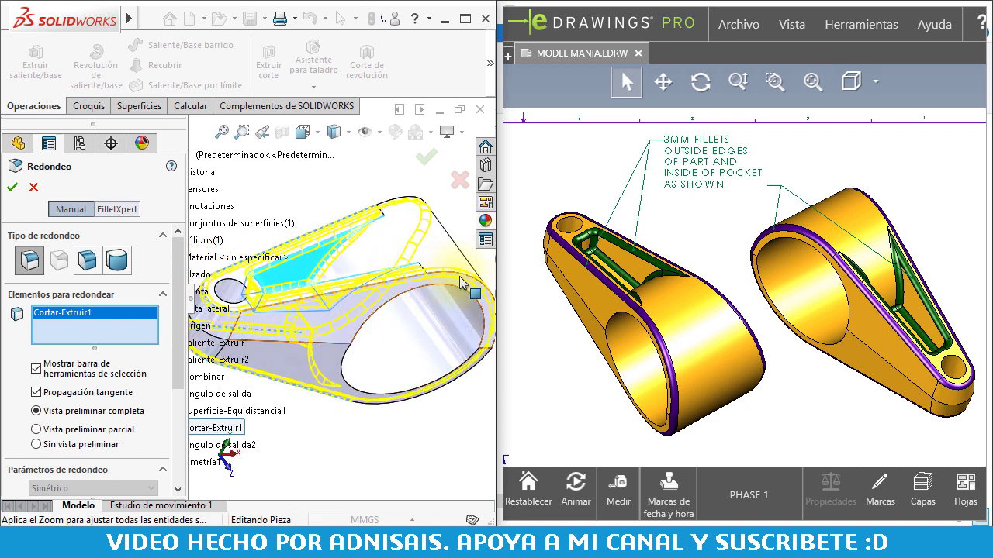
middle_drag(366, 265, 320, 247)
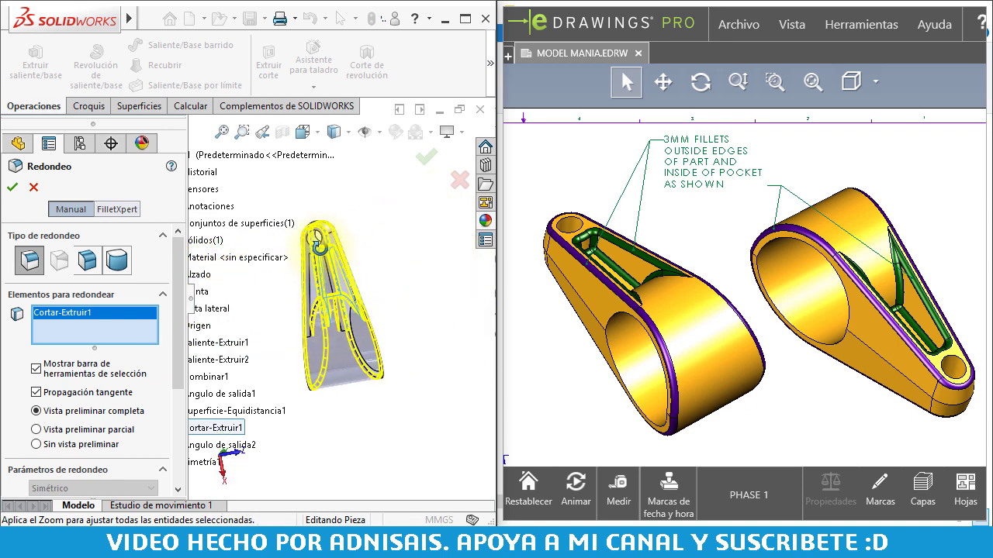
scroll(402, 306, down, 2)
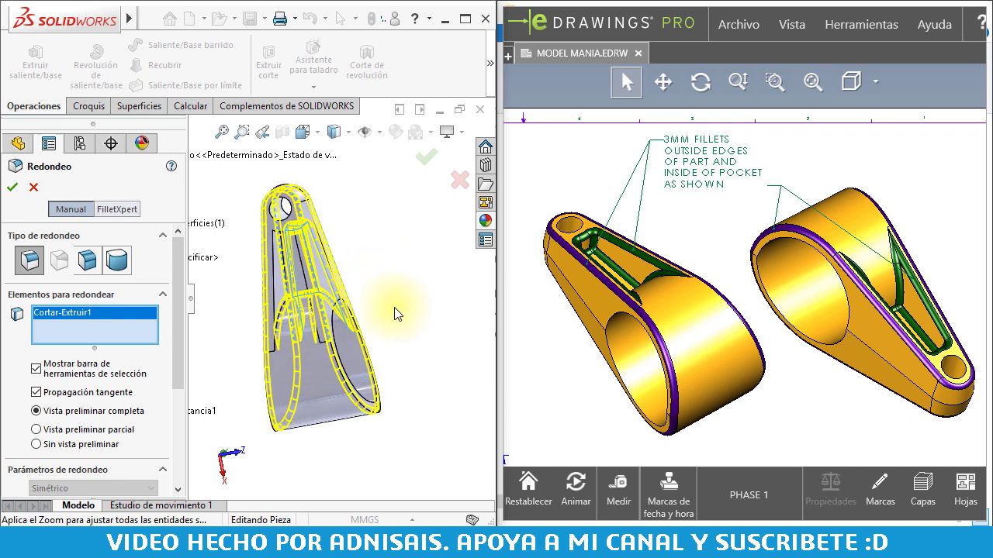
ctrl+middle_drag(356, 282, 448, 276)
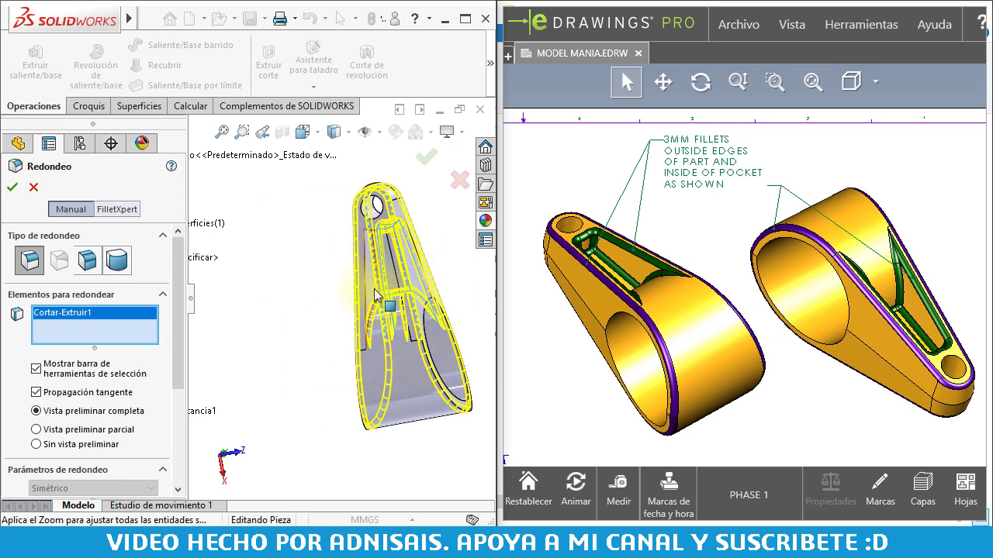
scroll(361, 273, down, 2)
middle_drag(361, 273, 392, 239)
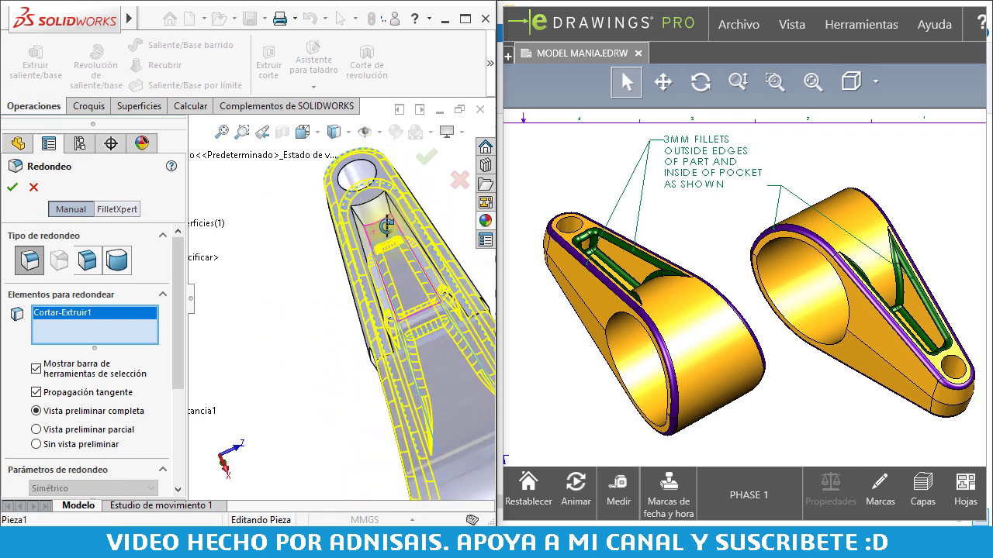
click(387, 232)
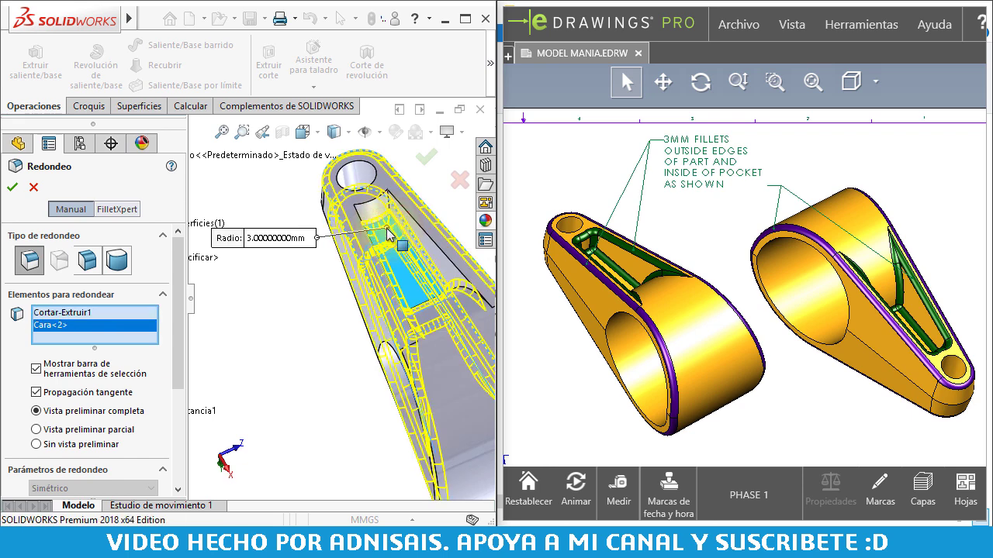
- Add two more faces to the fillet selection
scroll(388, 233, down, 2)
scroll(384, 233, down, 2)
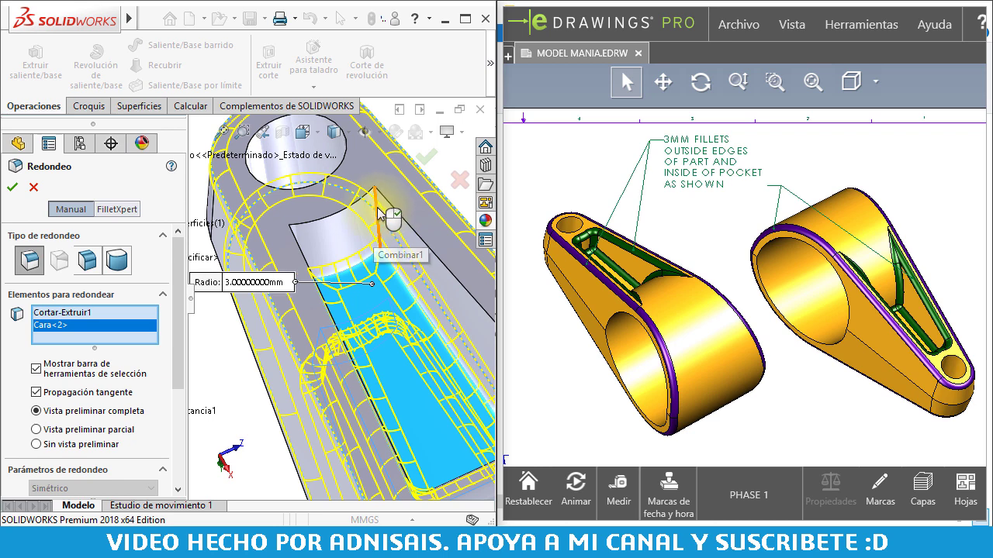
click(425, 260)
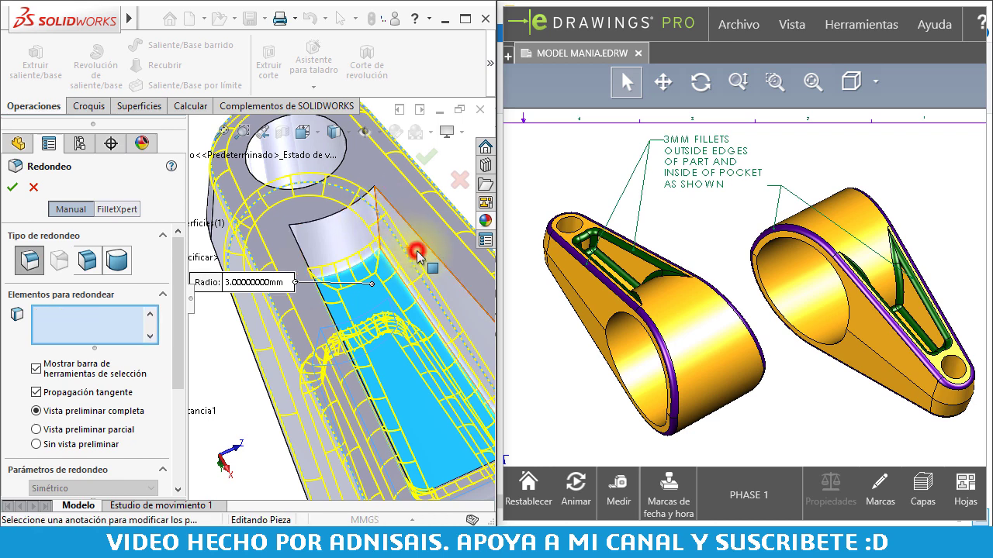
scroll(345, 264, down, 2)
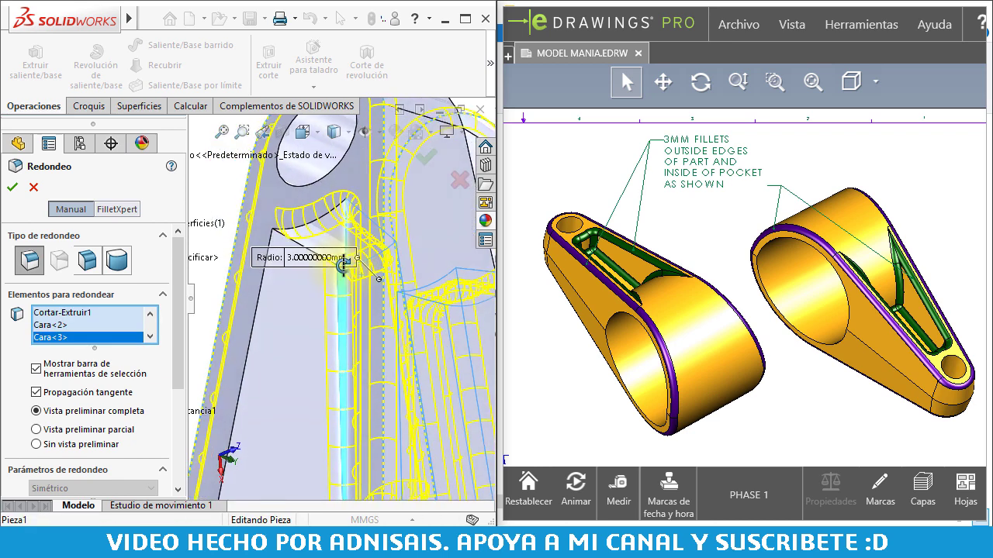
click(271, 310)
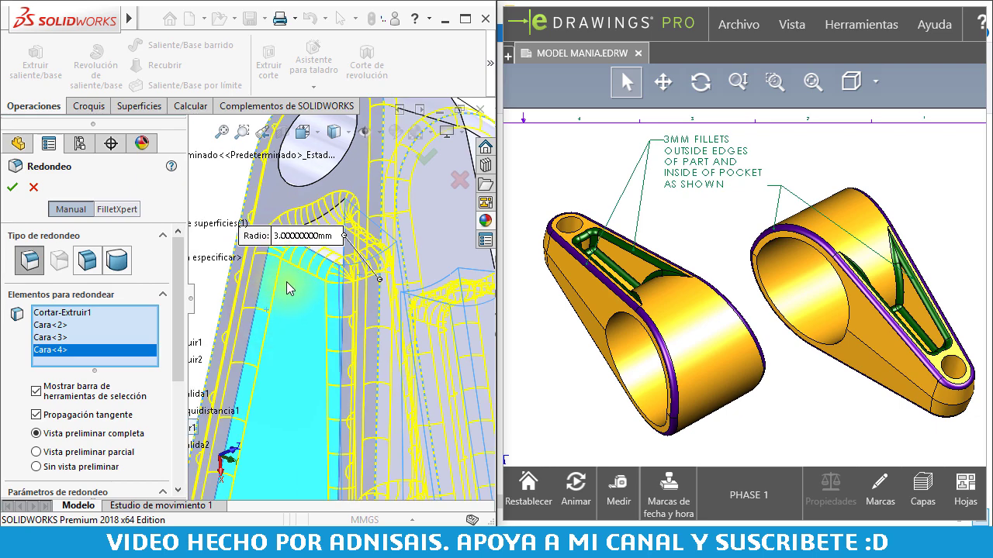
- Check the preview and apply the 3 mm fillet
scroll(348, 316, up, 3)
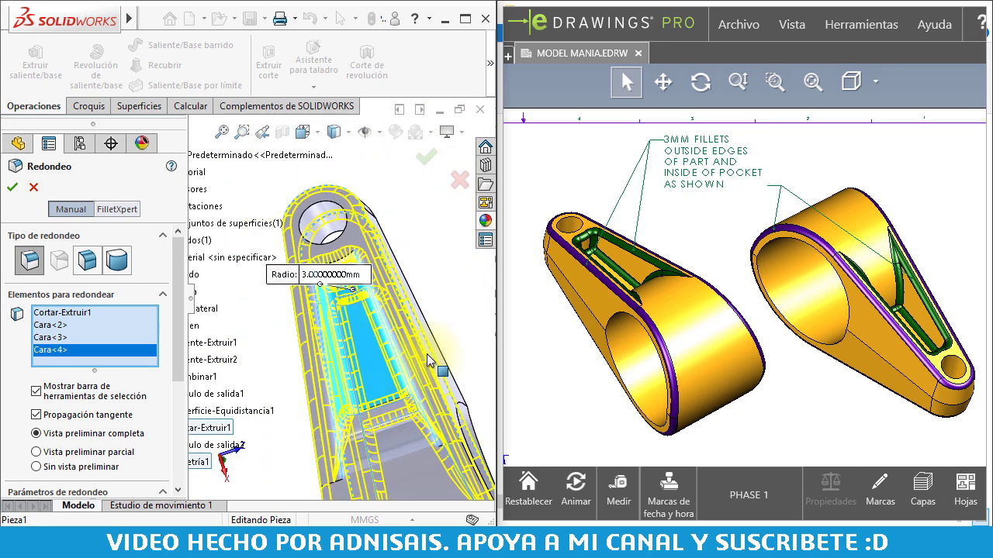
mouse_move(449, 328)
middle_down()
mouse_move(392, 399)
mouse_move(283, 256)
mouse_move(372, 293)
mouse_move(313, 256)
mouse_move(357, 397)
mouse_move(394, 303)
mouse_move(421, 282)
mouse_move(442, 225)
mouse_move(409, 266)
mouse_move(417, 206)
mouse_move(398, 262)
mouse_move(397, 248)
middle_up()
click(11, 188)
scroll(313, 256, down, 5)
scroll(356, 396, up, 5)
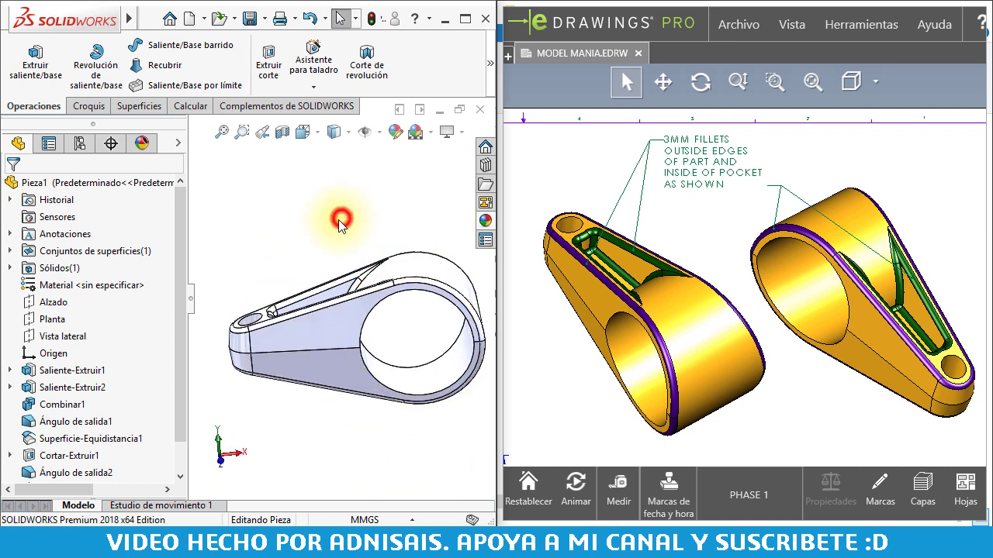
key(ctrl+7)
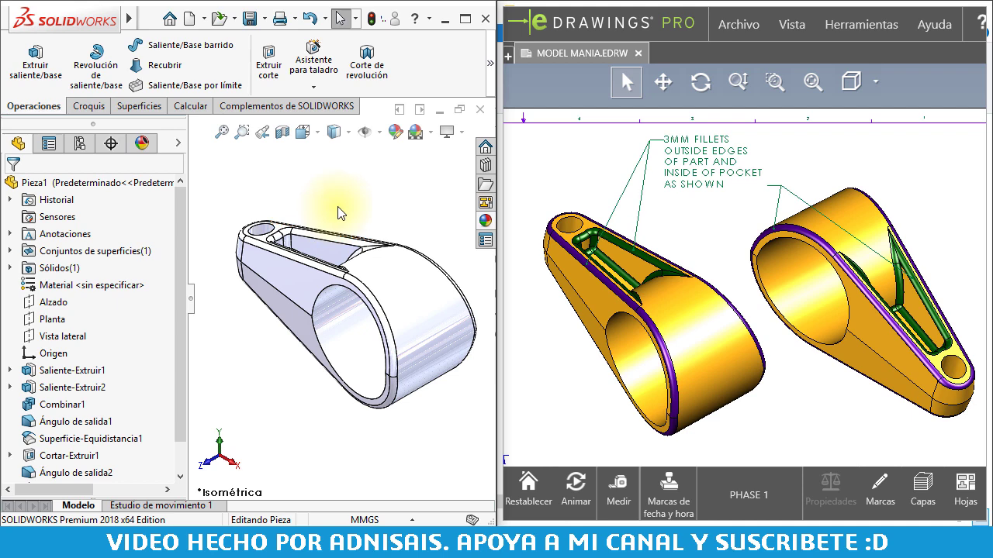
drag(183, 213, 195, 277)
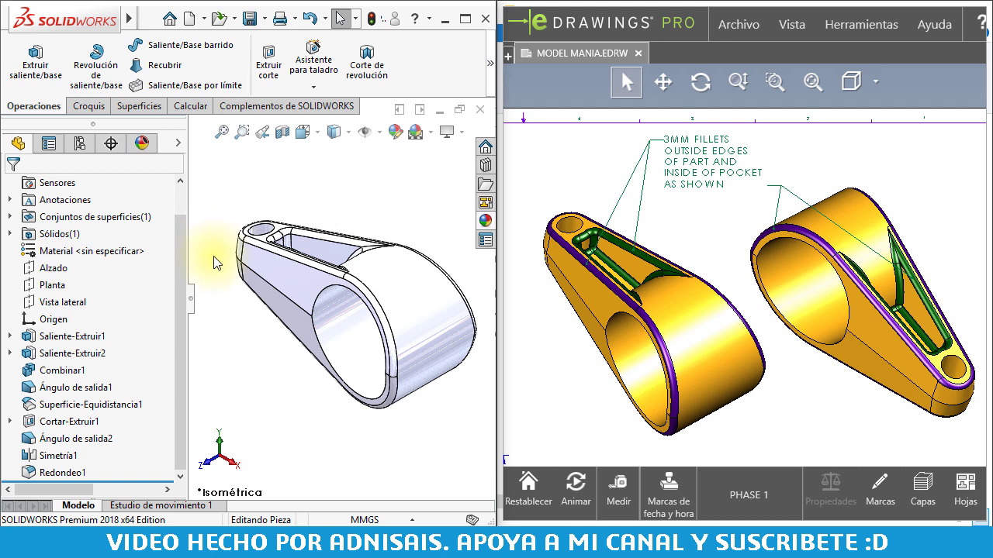
click(102, 418)
click(72, 405)
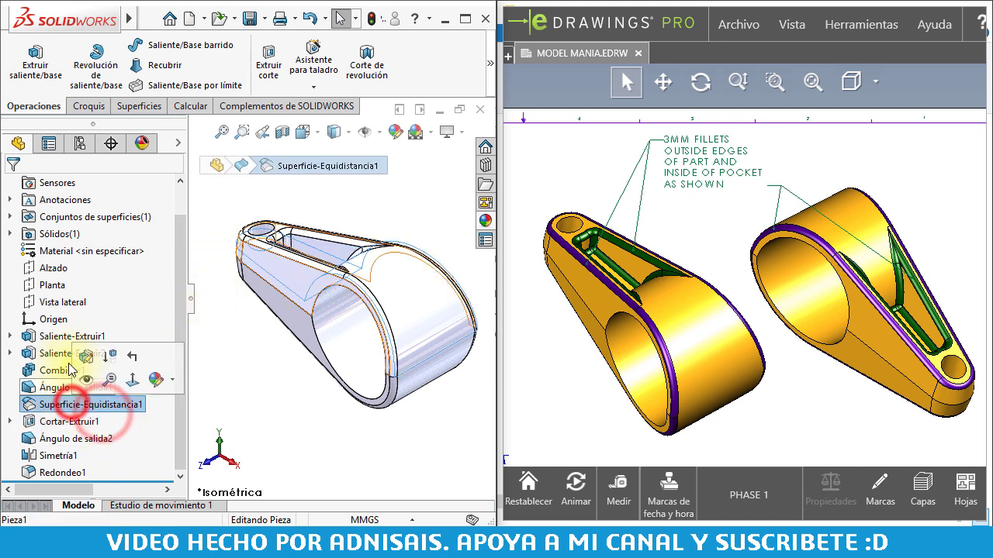
click(302, 384)
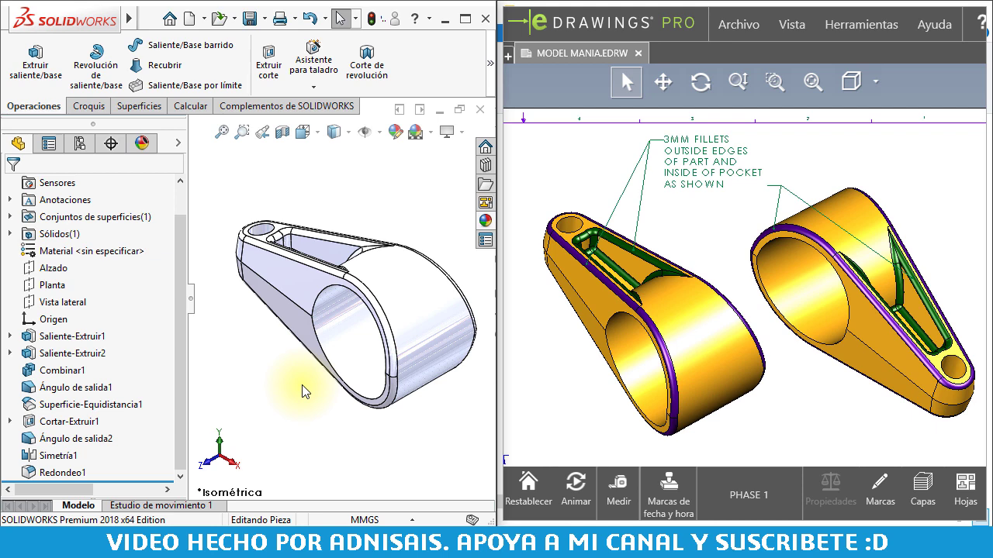
middle_drag(337, 348, 353, 344)
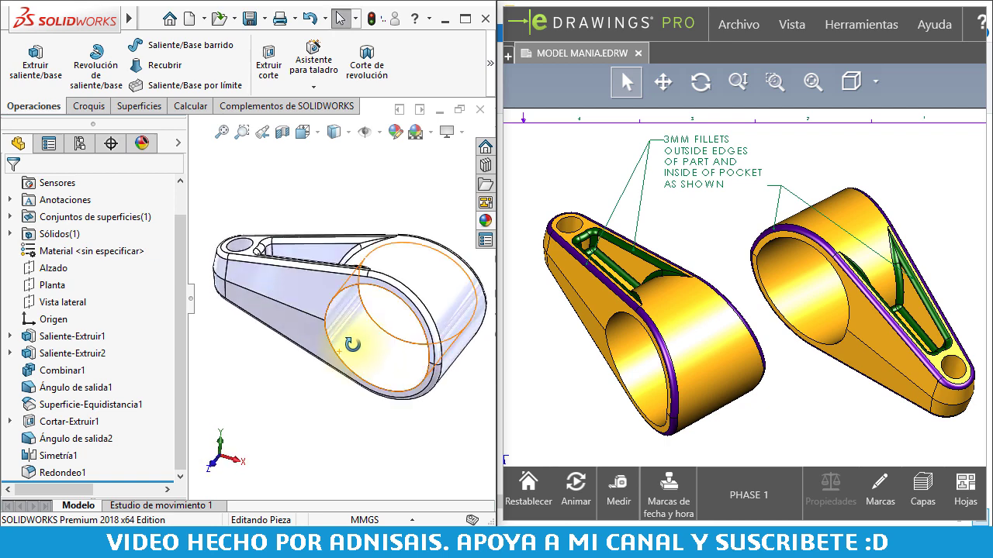